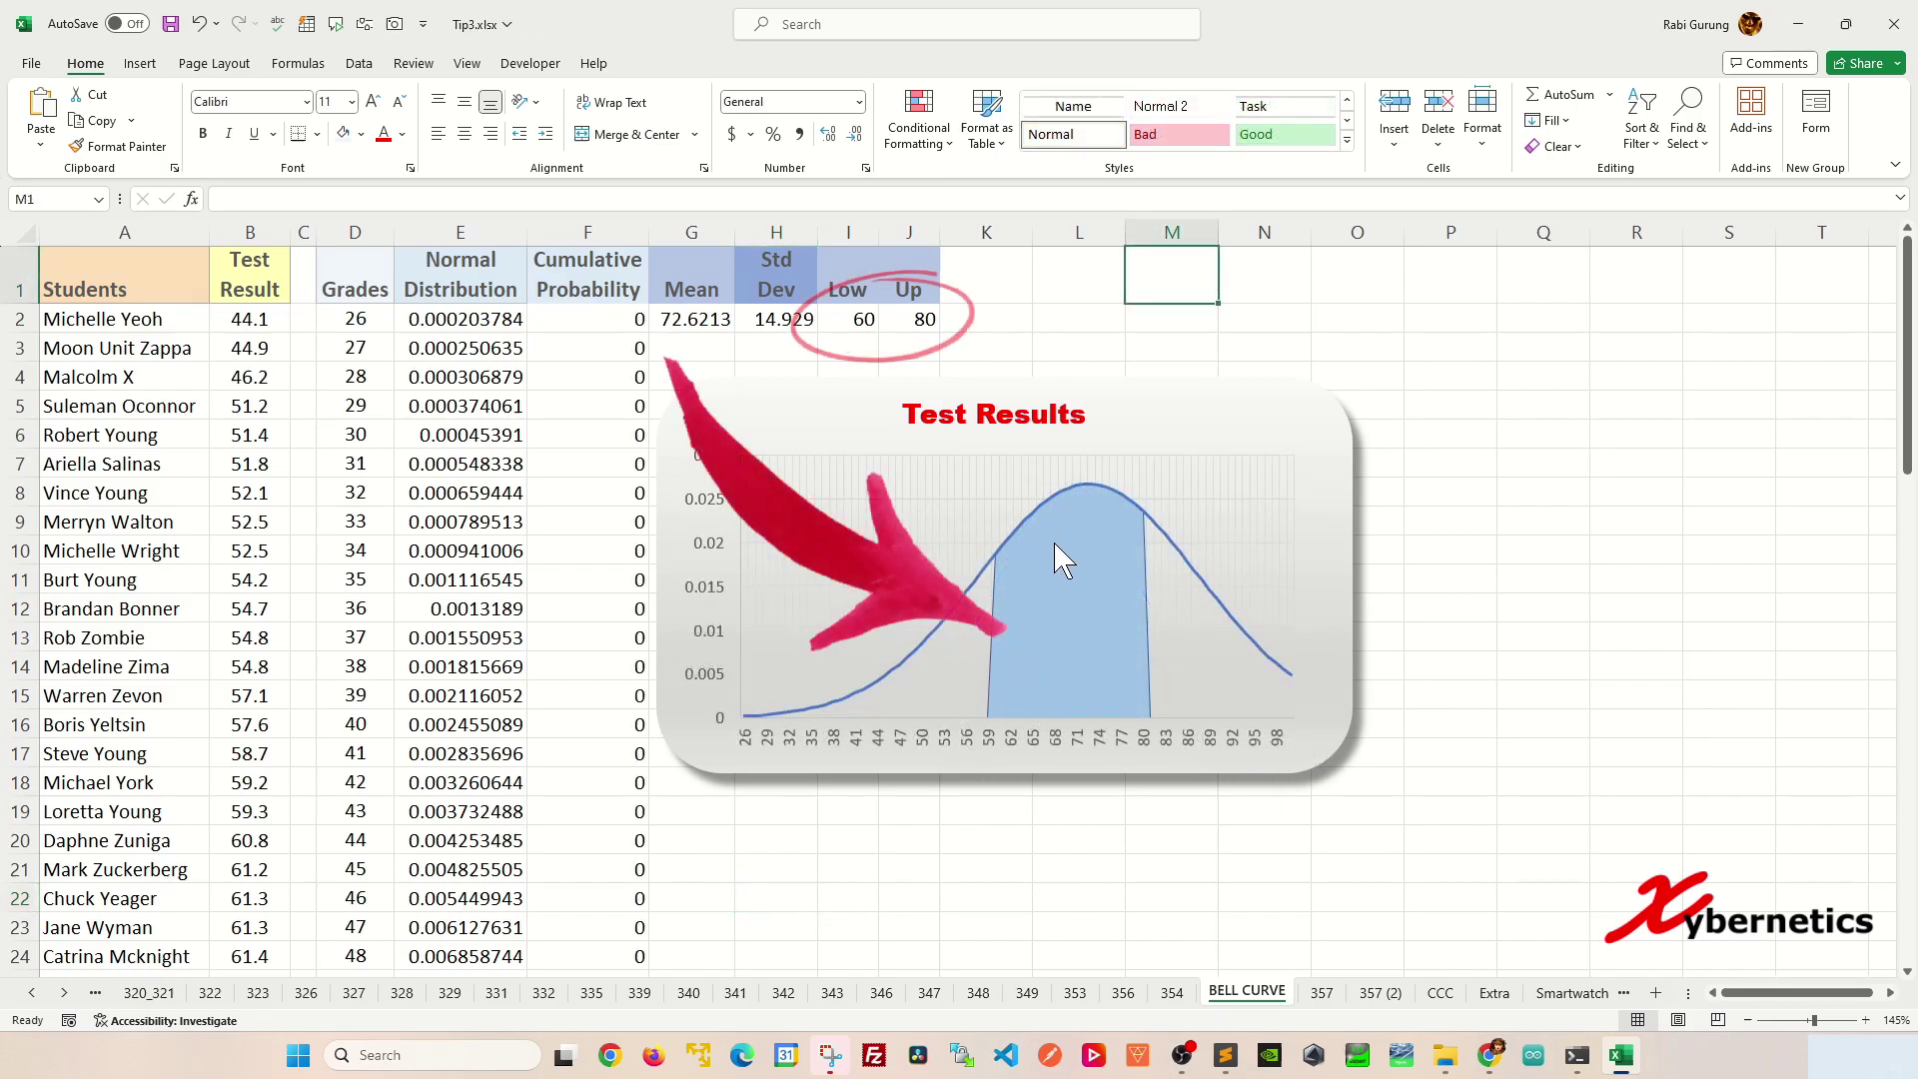
- Set the Low limit in I2 to 50 and the Up limit in J2 to 60
left_click(865, 317)
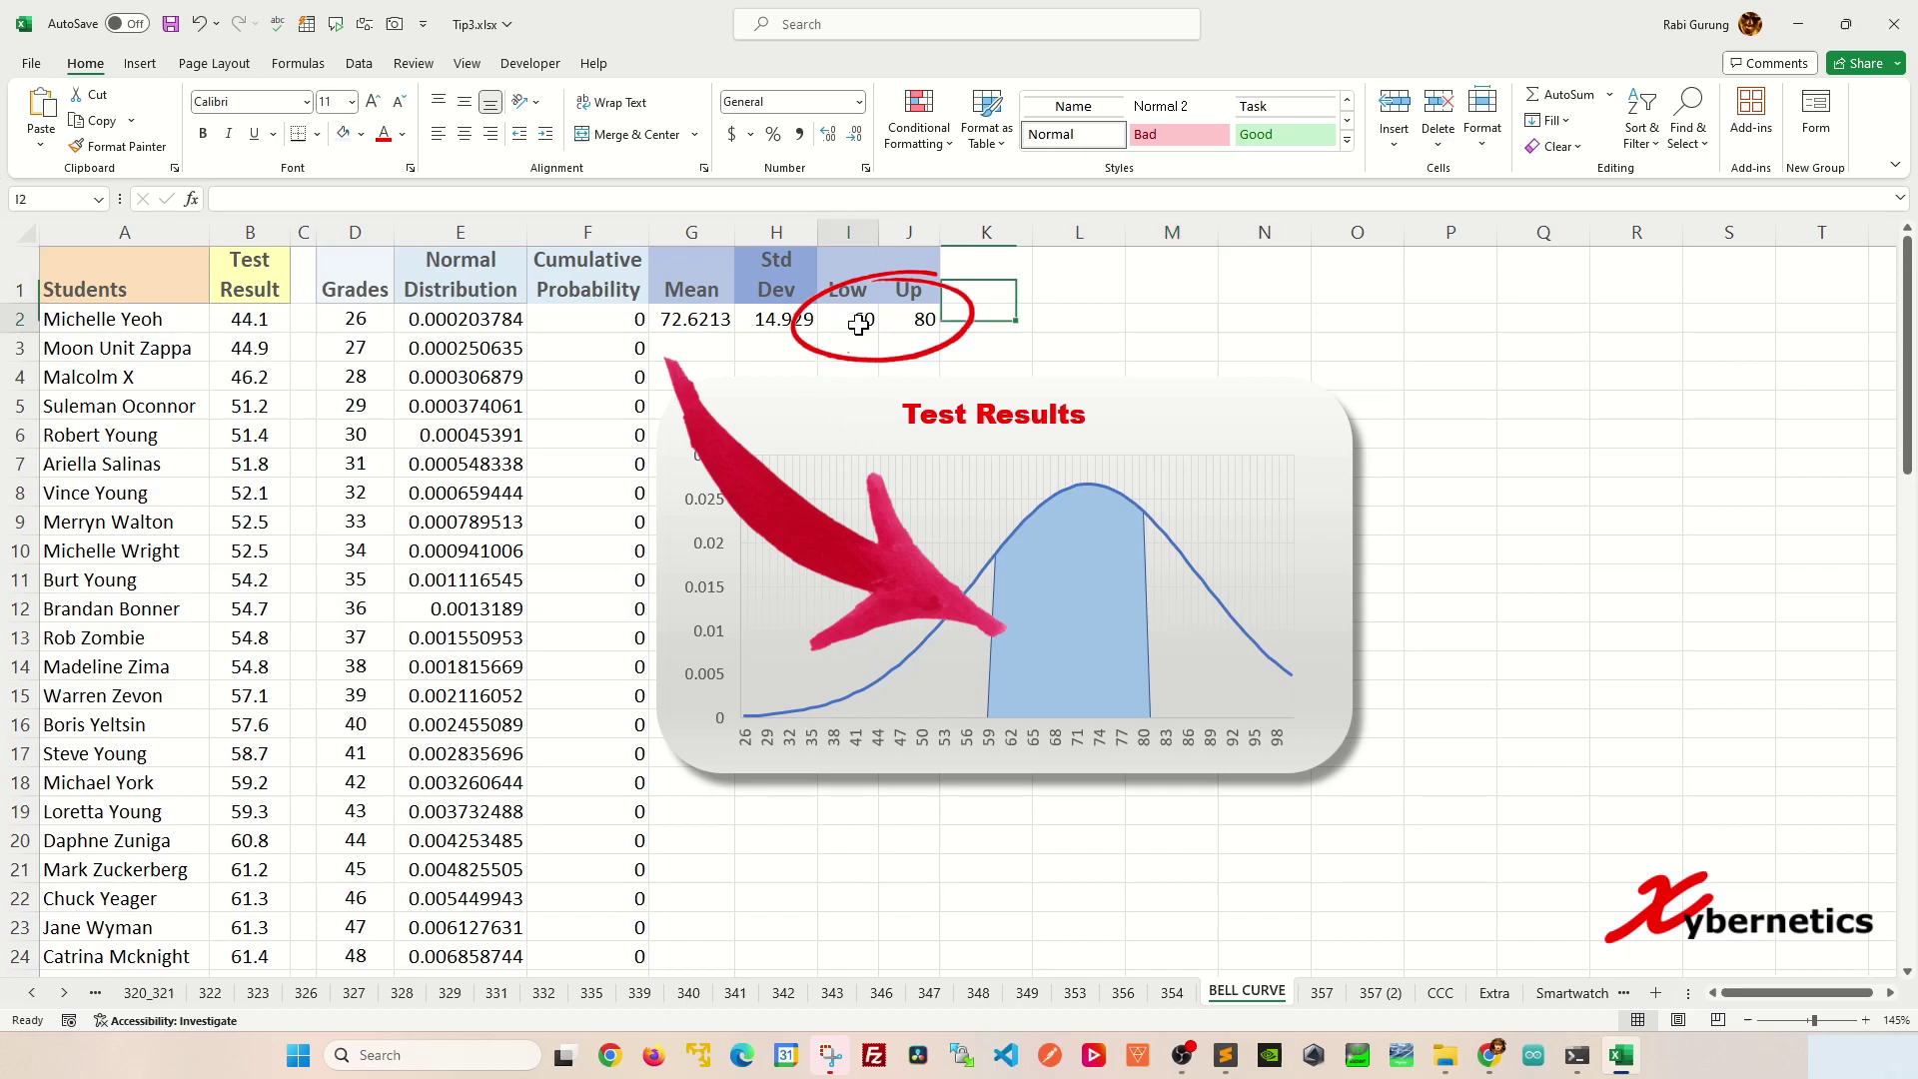
type("50")
key("Return")
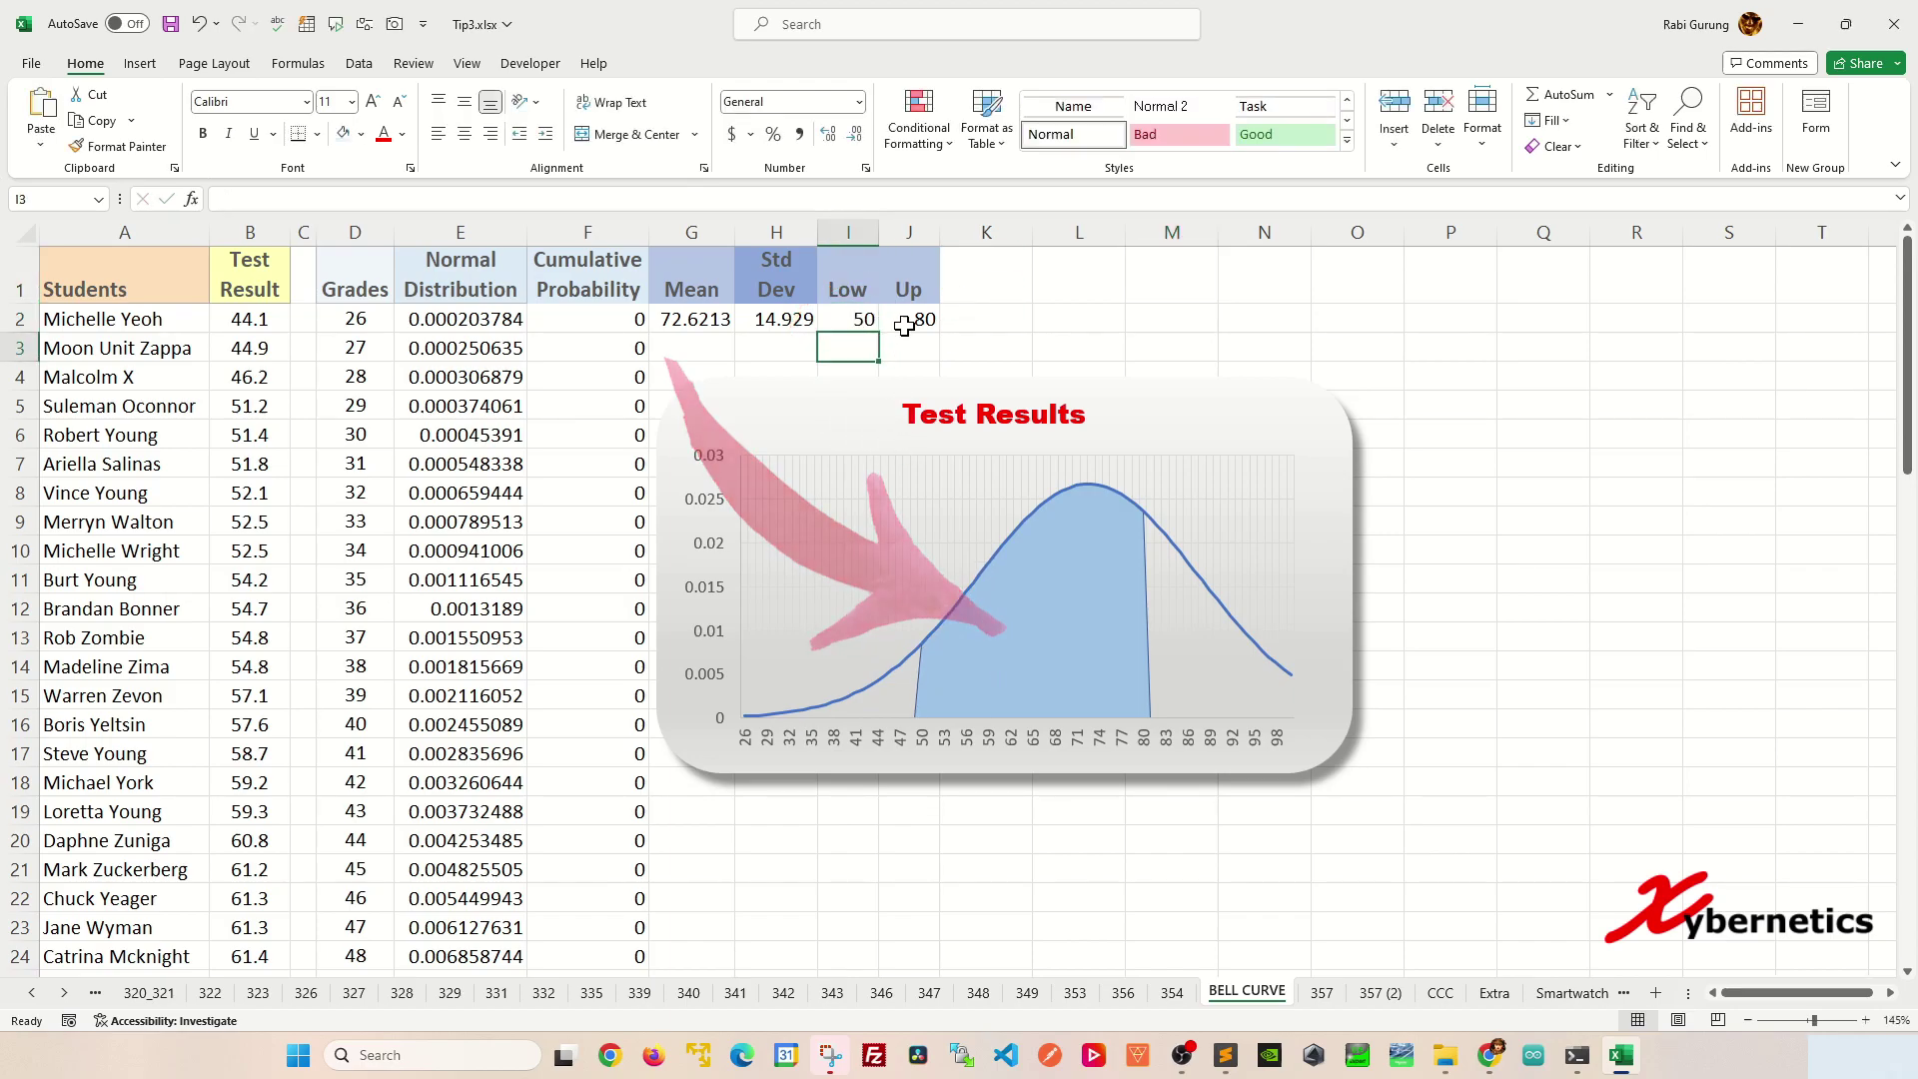
left_click(907, 322)
type("60")
key("Return")
- Move the grade limits to 60–70 by setting Up to 70 and Low to 60
left_click(921, 320)
type("70")
key("Return")
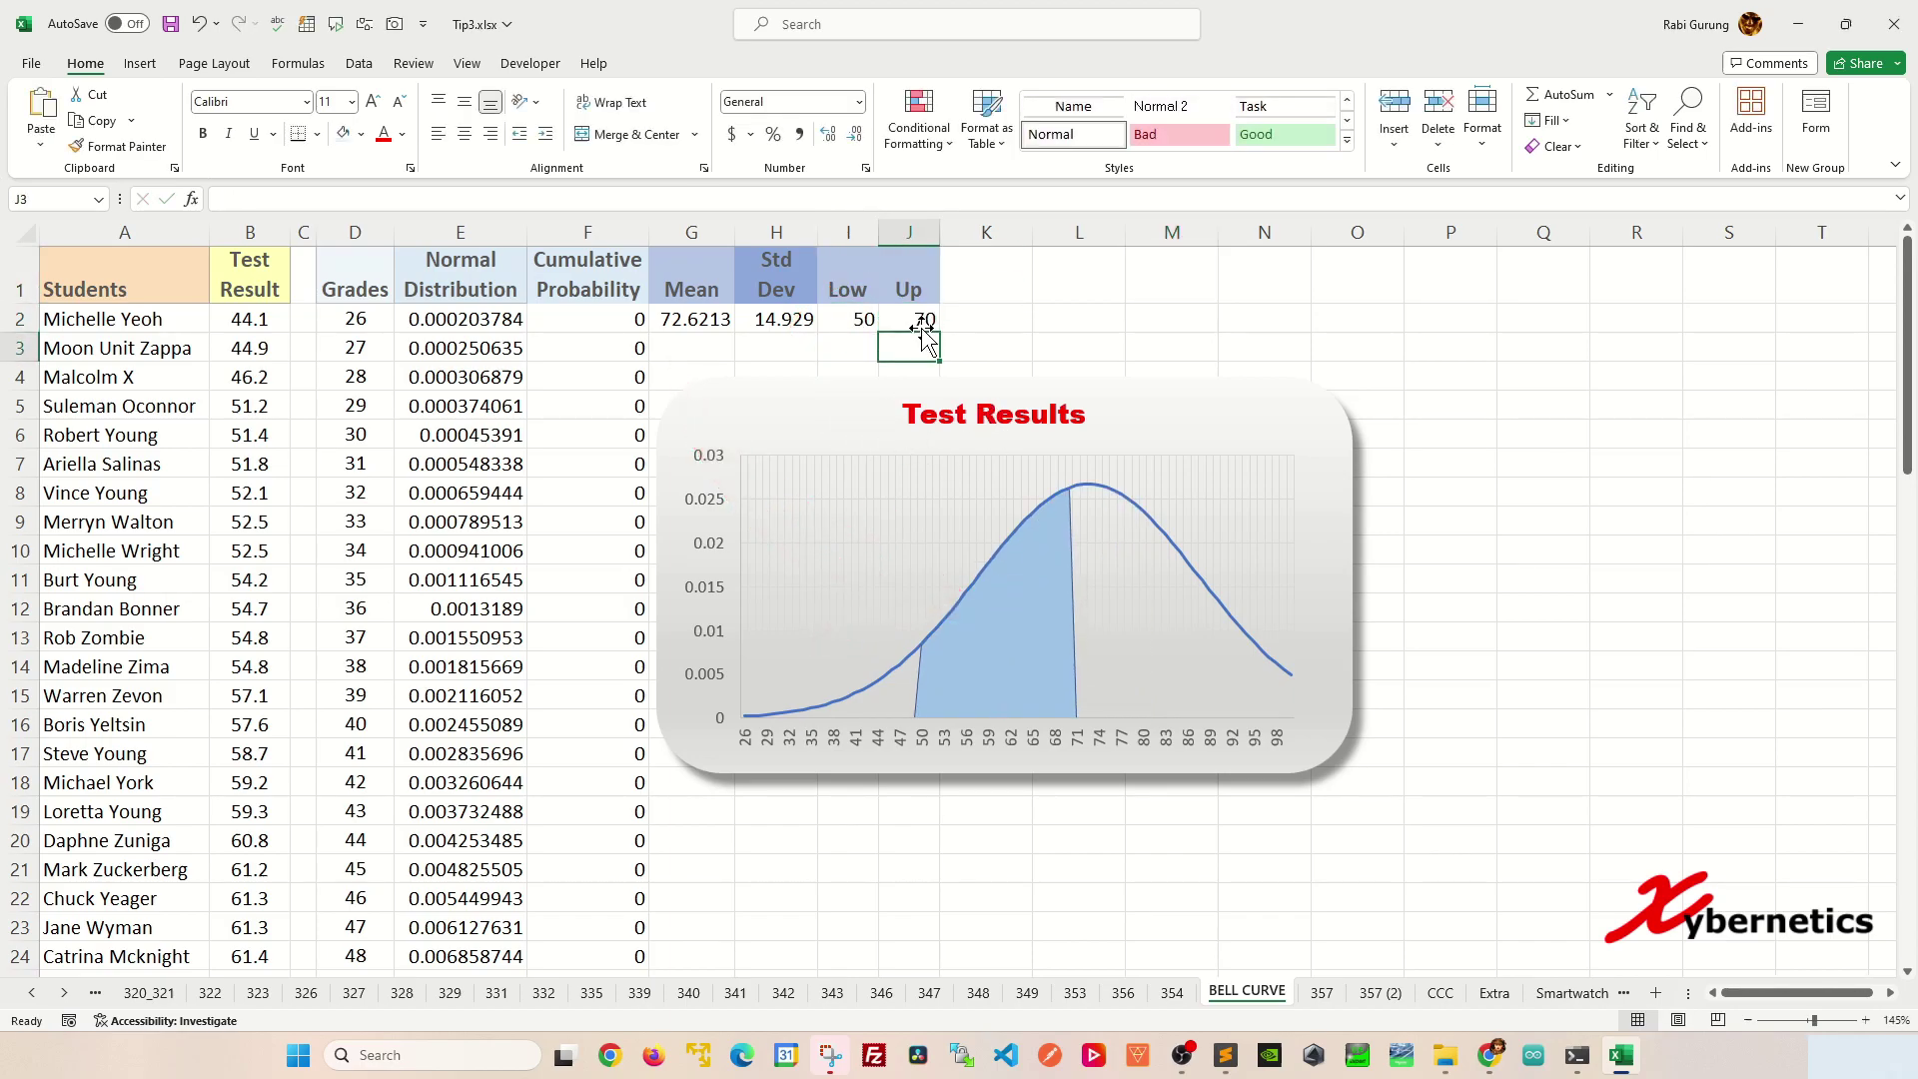
left_click(848, 316)
type("60")
key("Return")
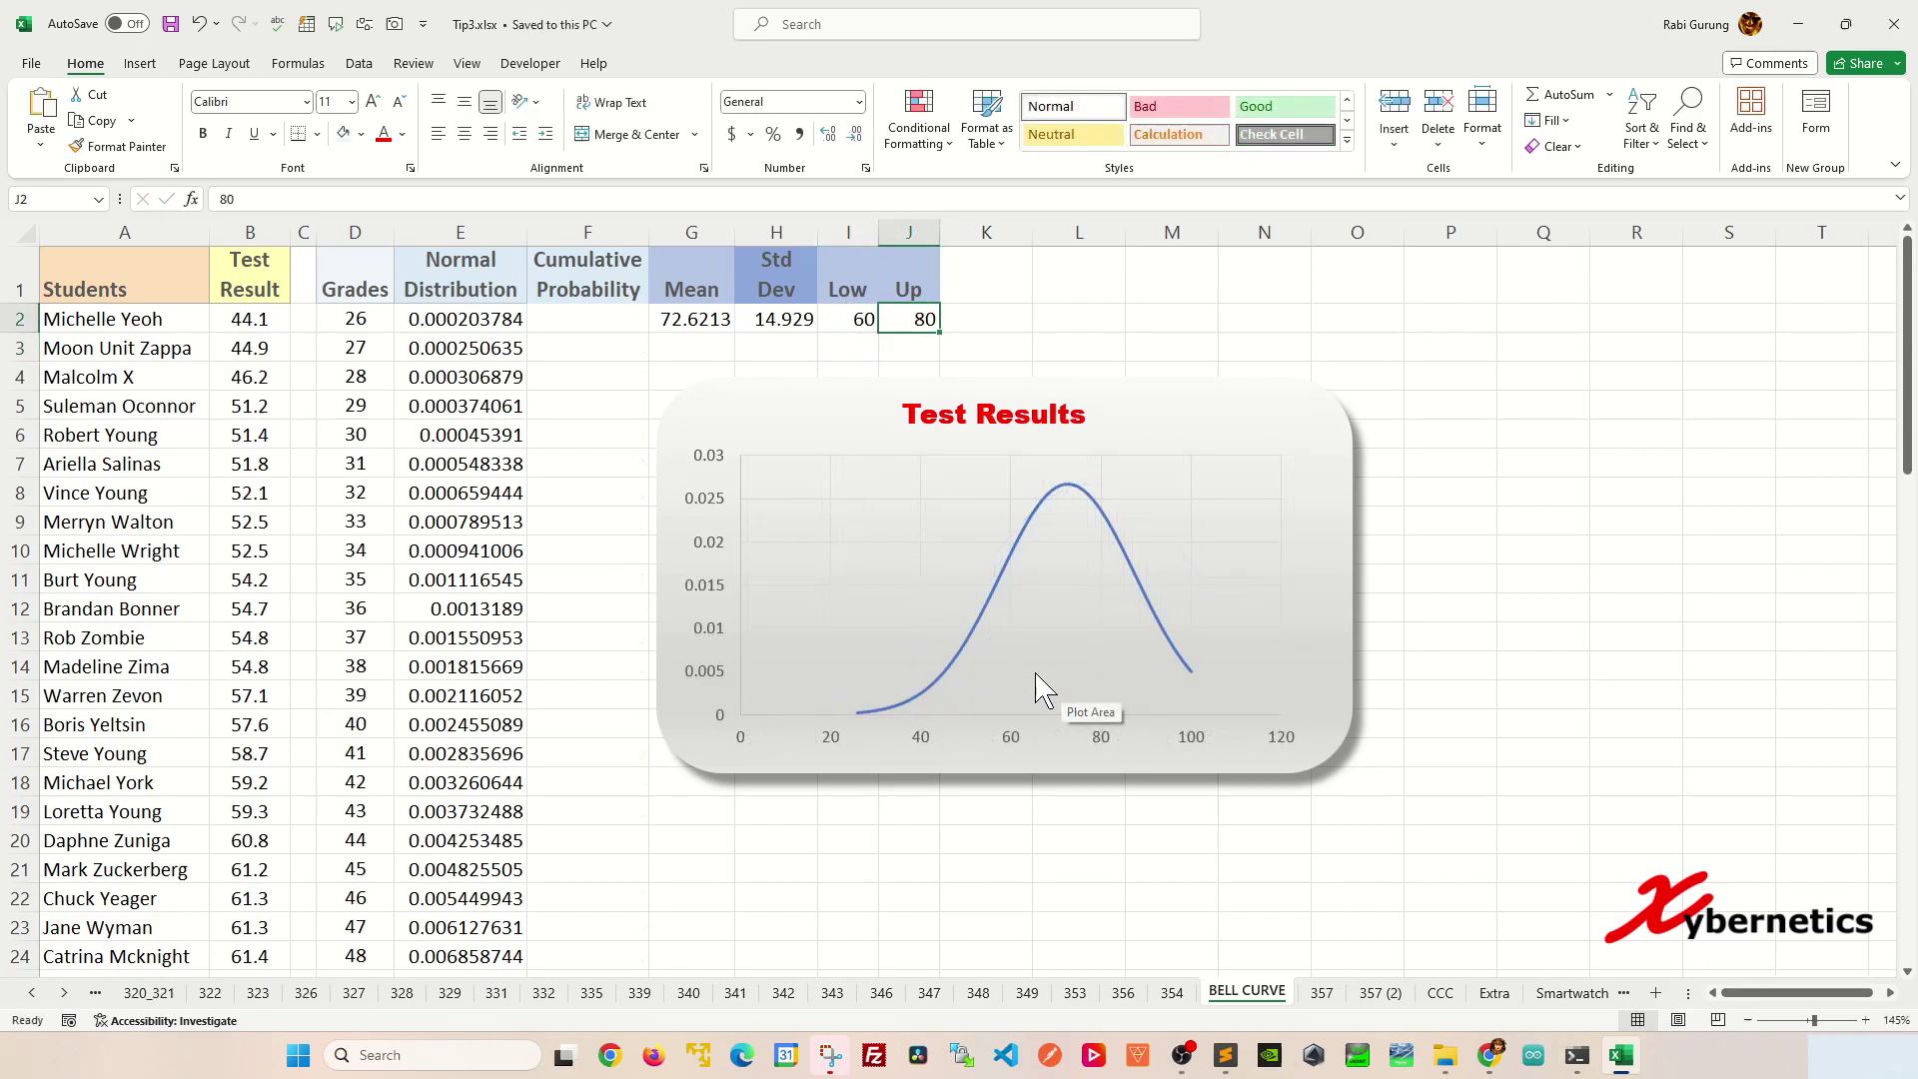
- Start the F2 formula as =IF(AND(D2>=$I$2, with an absolute Low limit reference
left_click(605, 313)
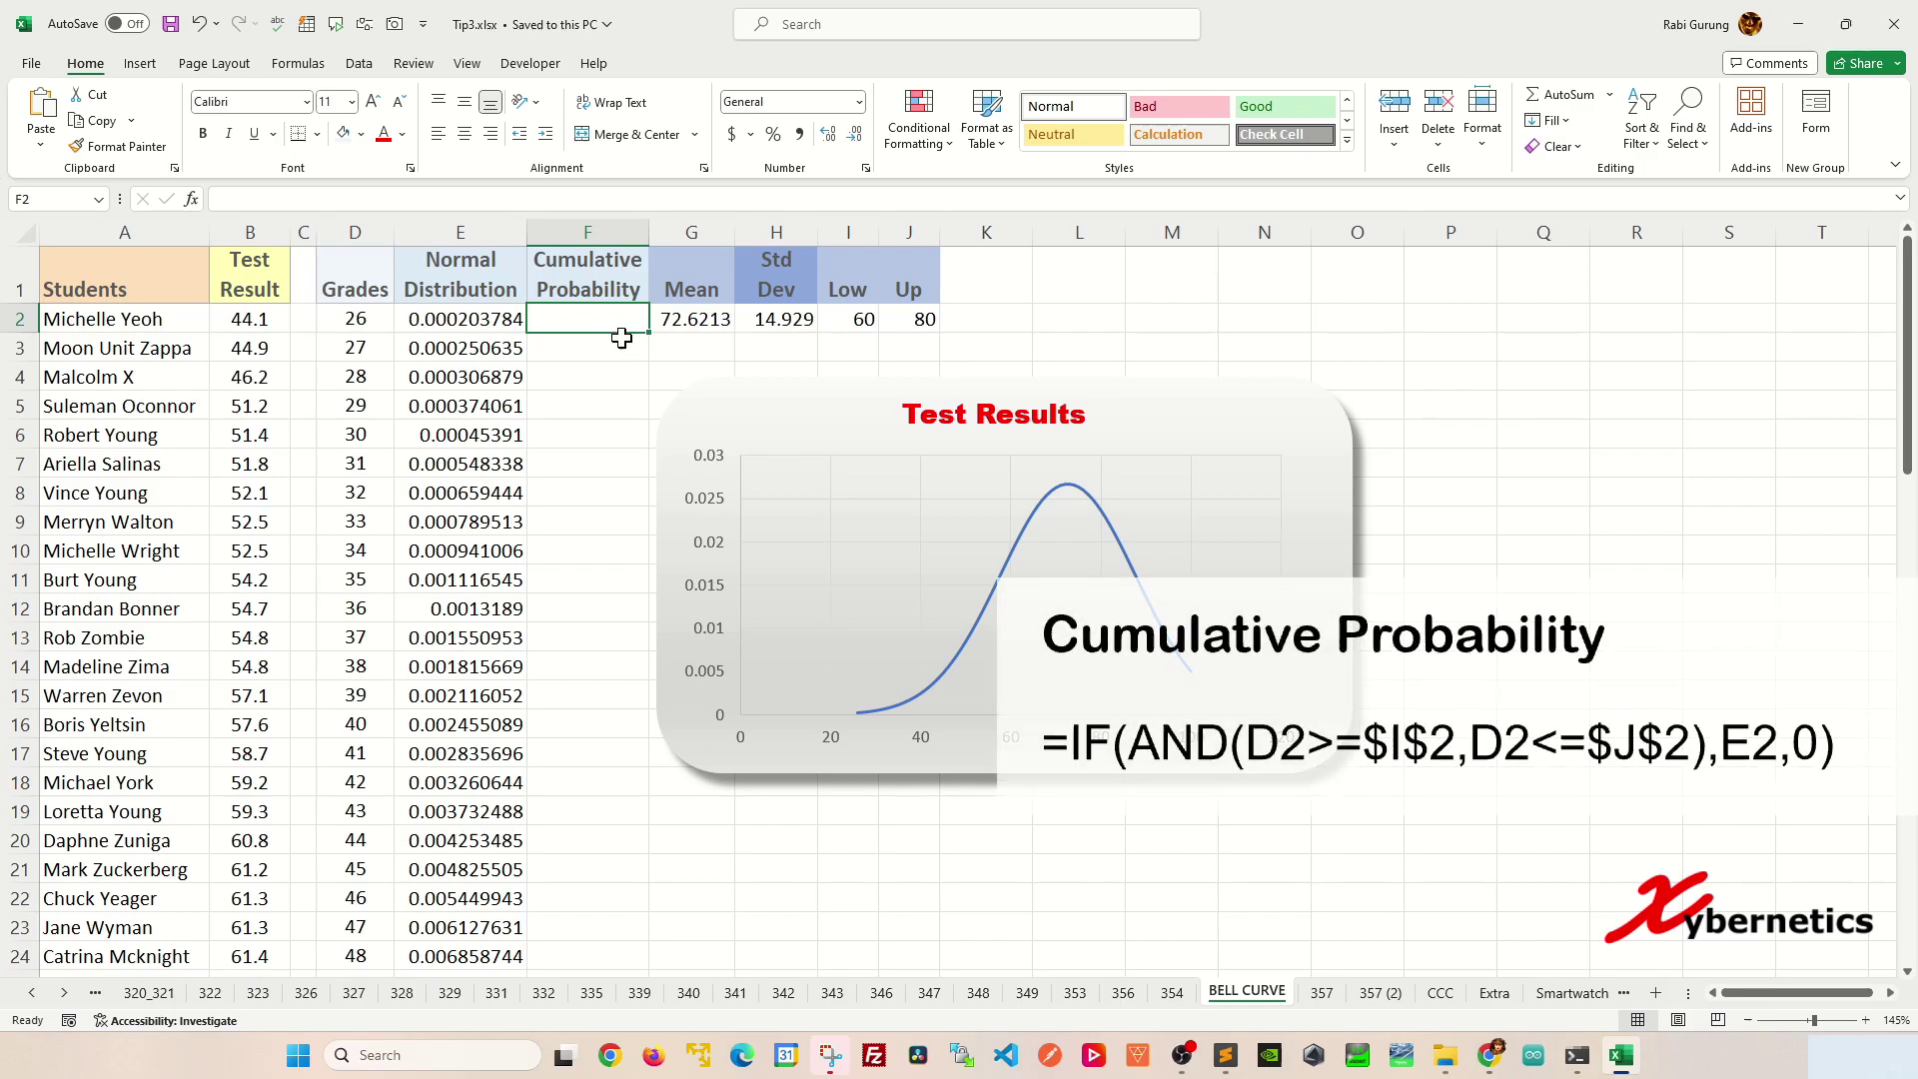
type("=IF(")
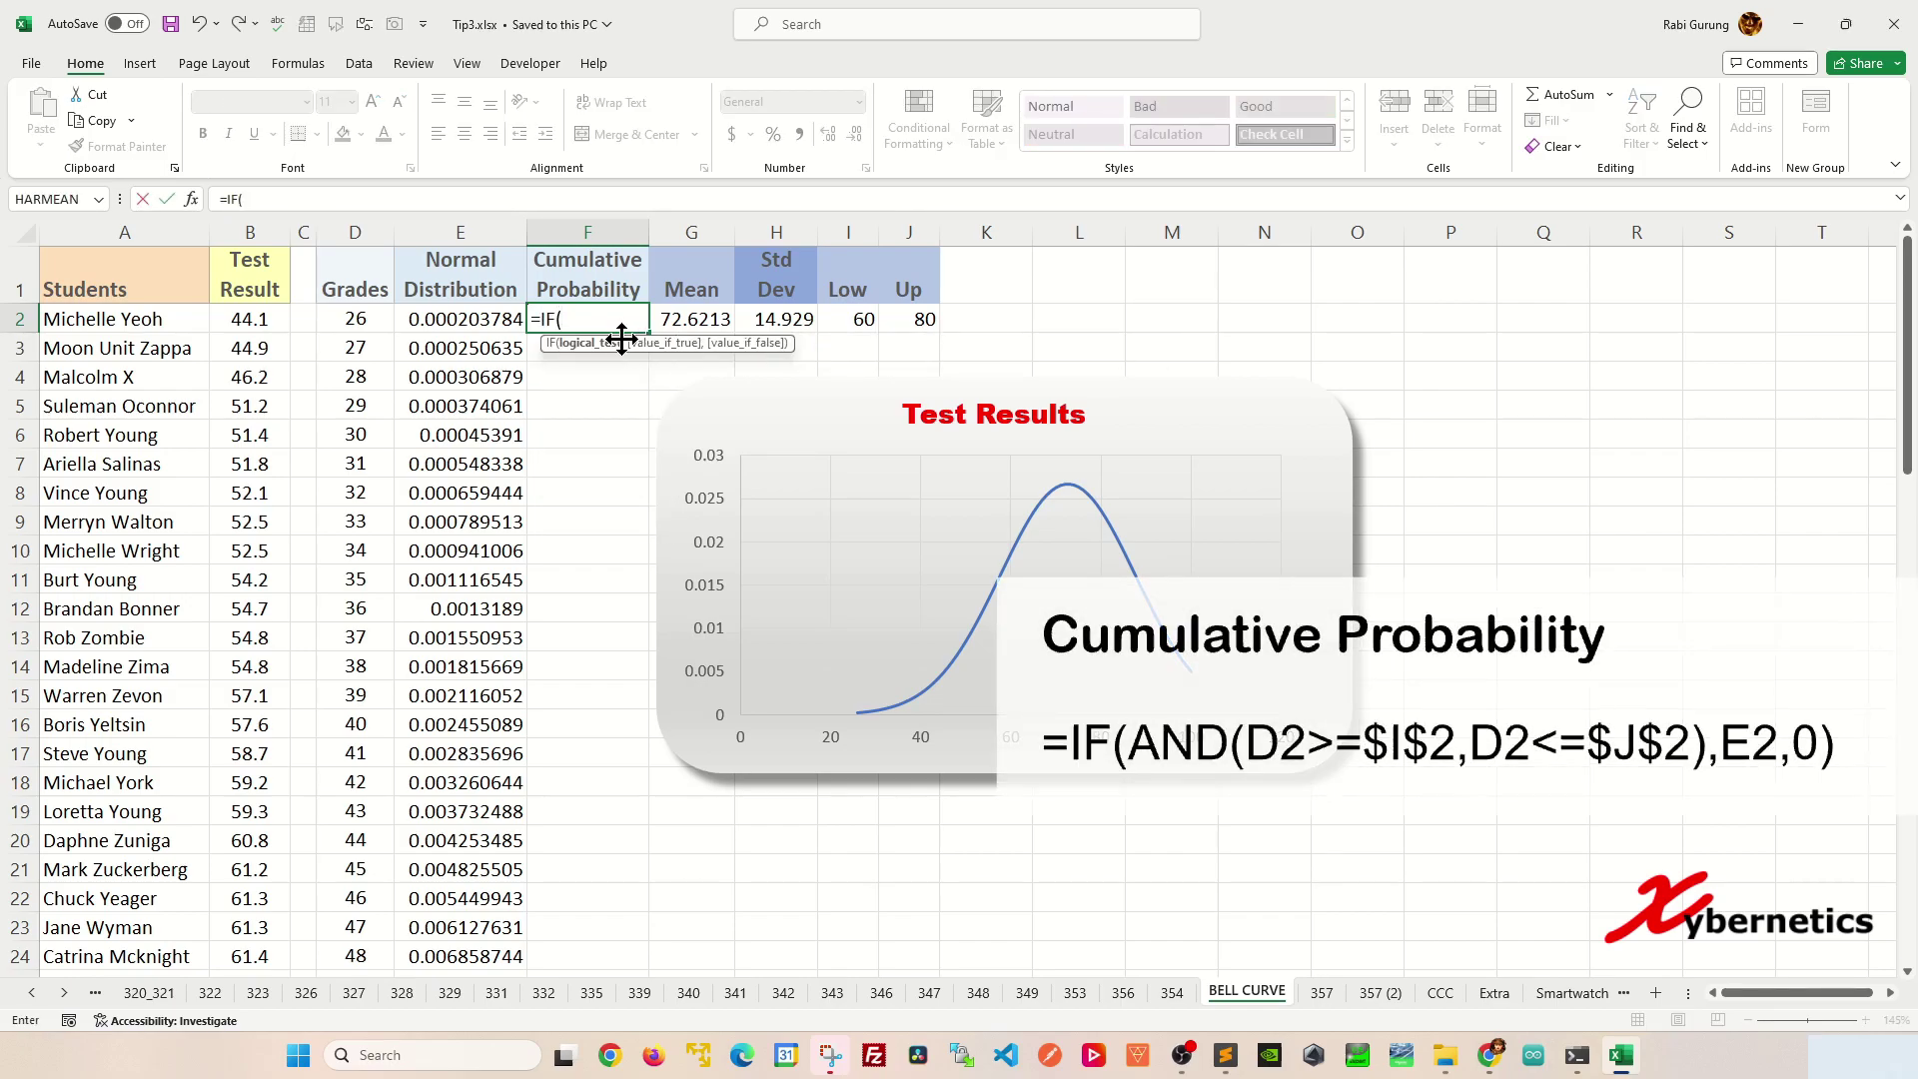
type("ANd(")
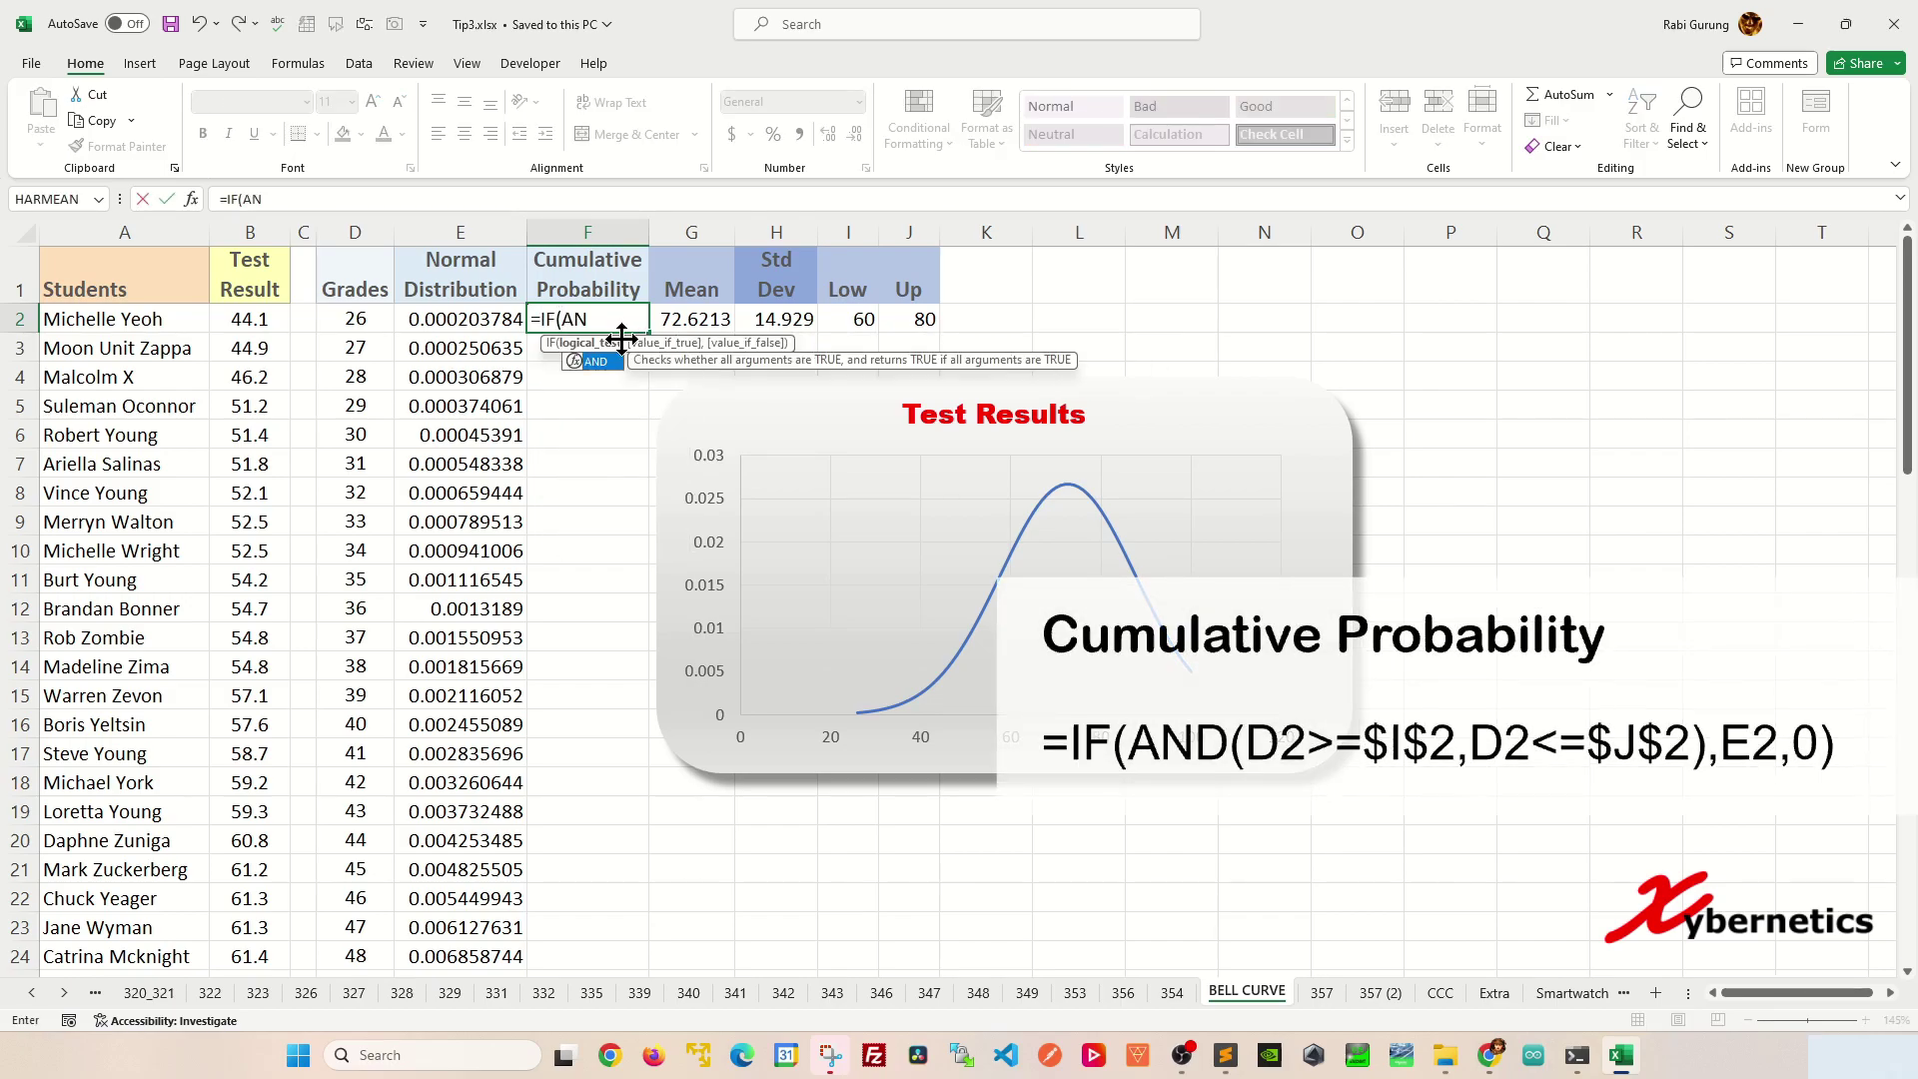
key("BackSpace")
key("BackSpace")
key("BackSpace")
type("ND(")
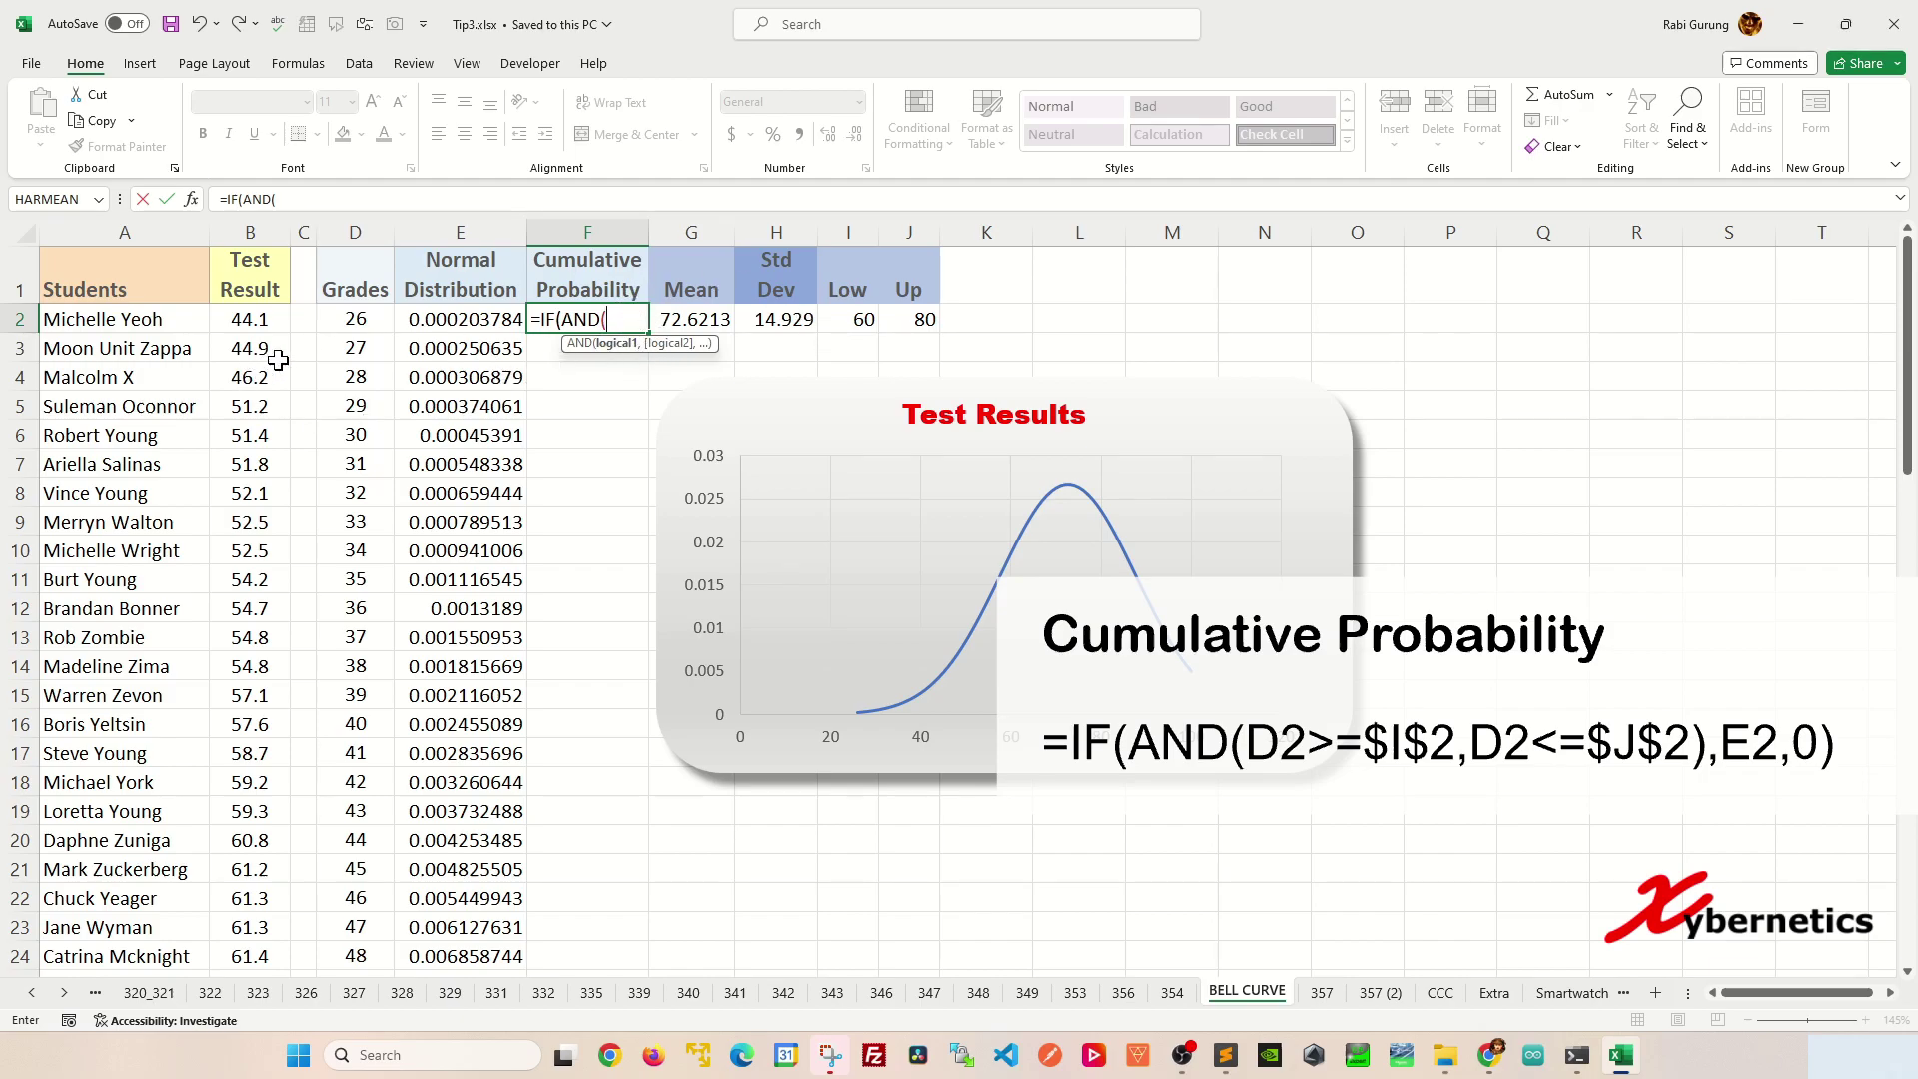
left_click(355, 320)
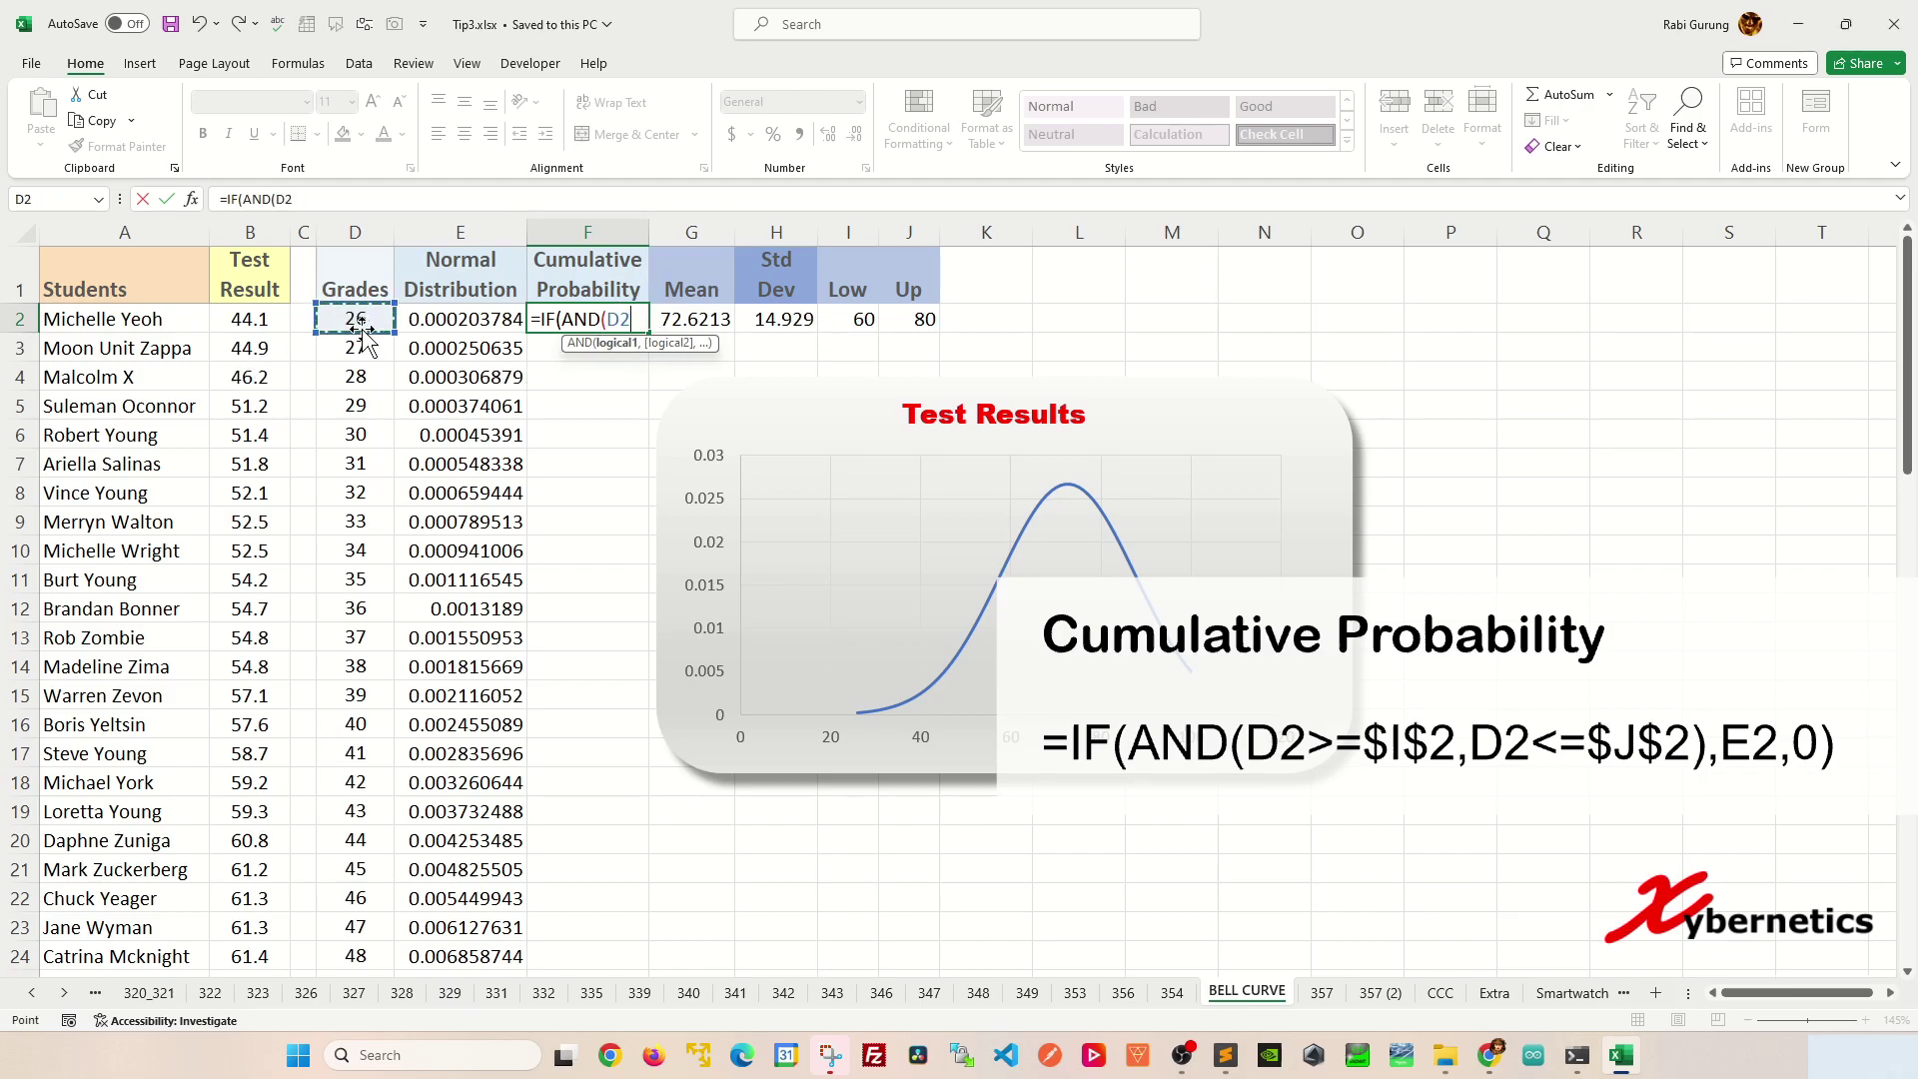
type(">=")
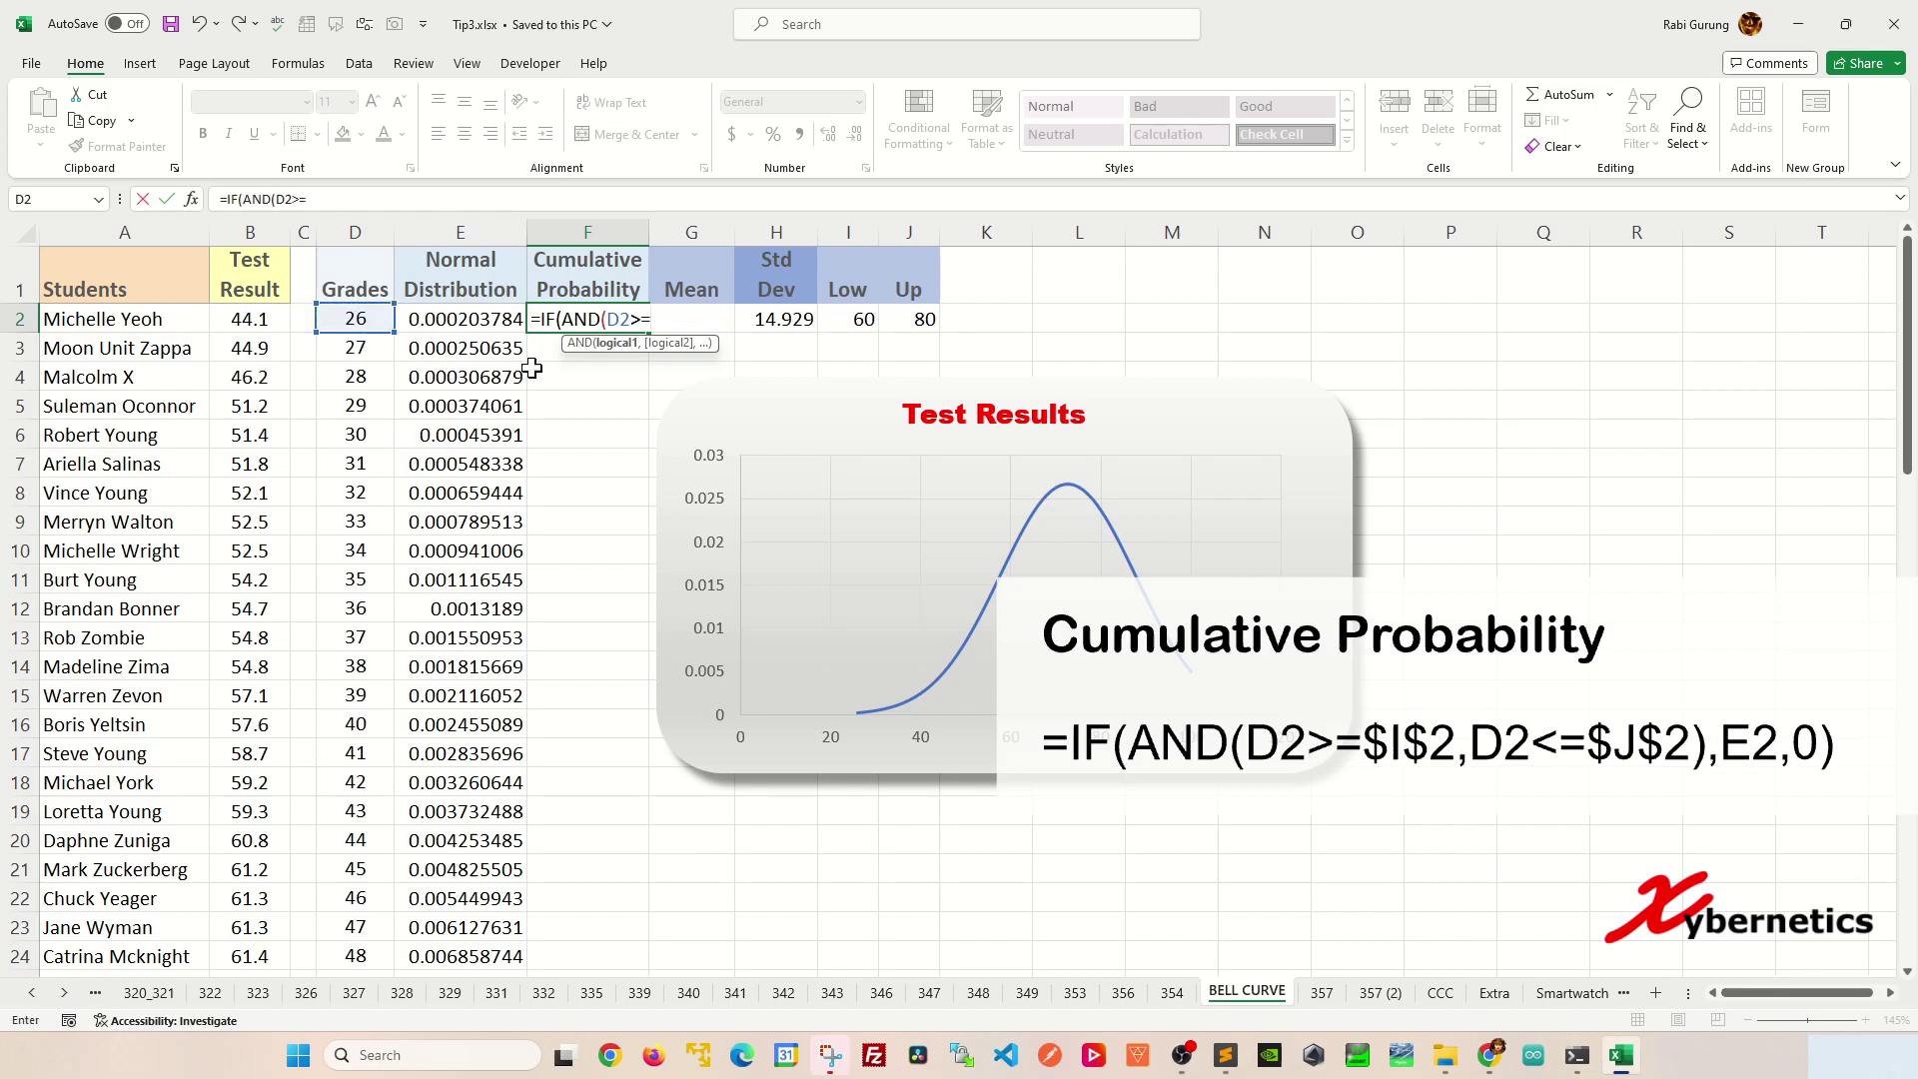
left_click(872, 317)
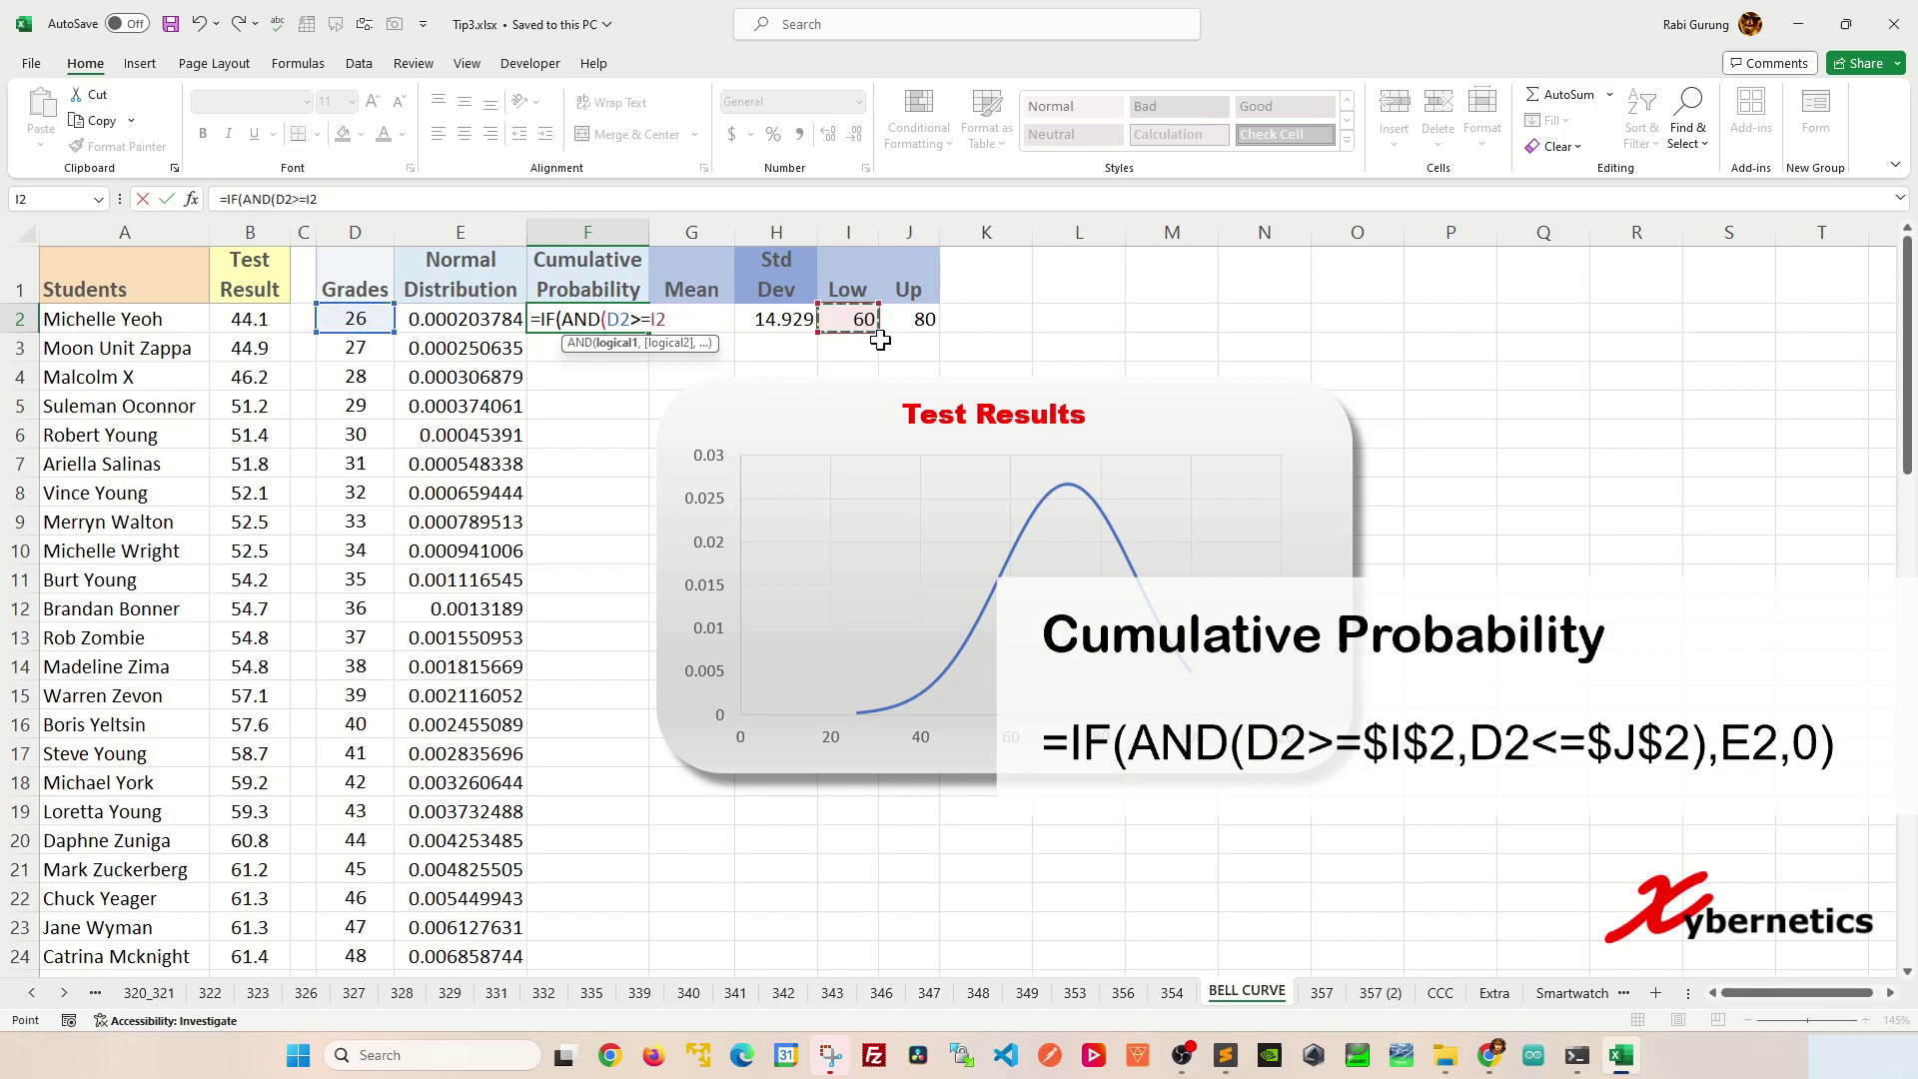
key("F4")
type(",")
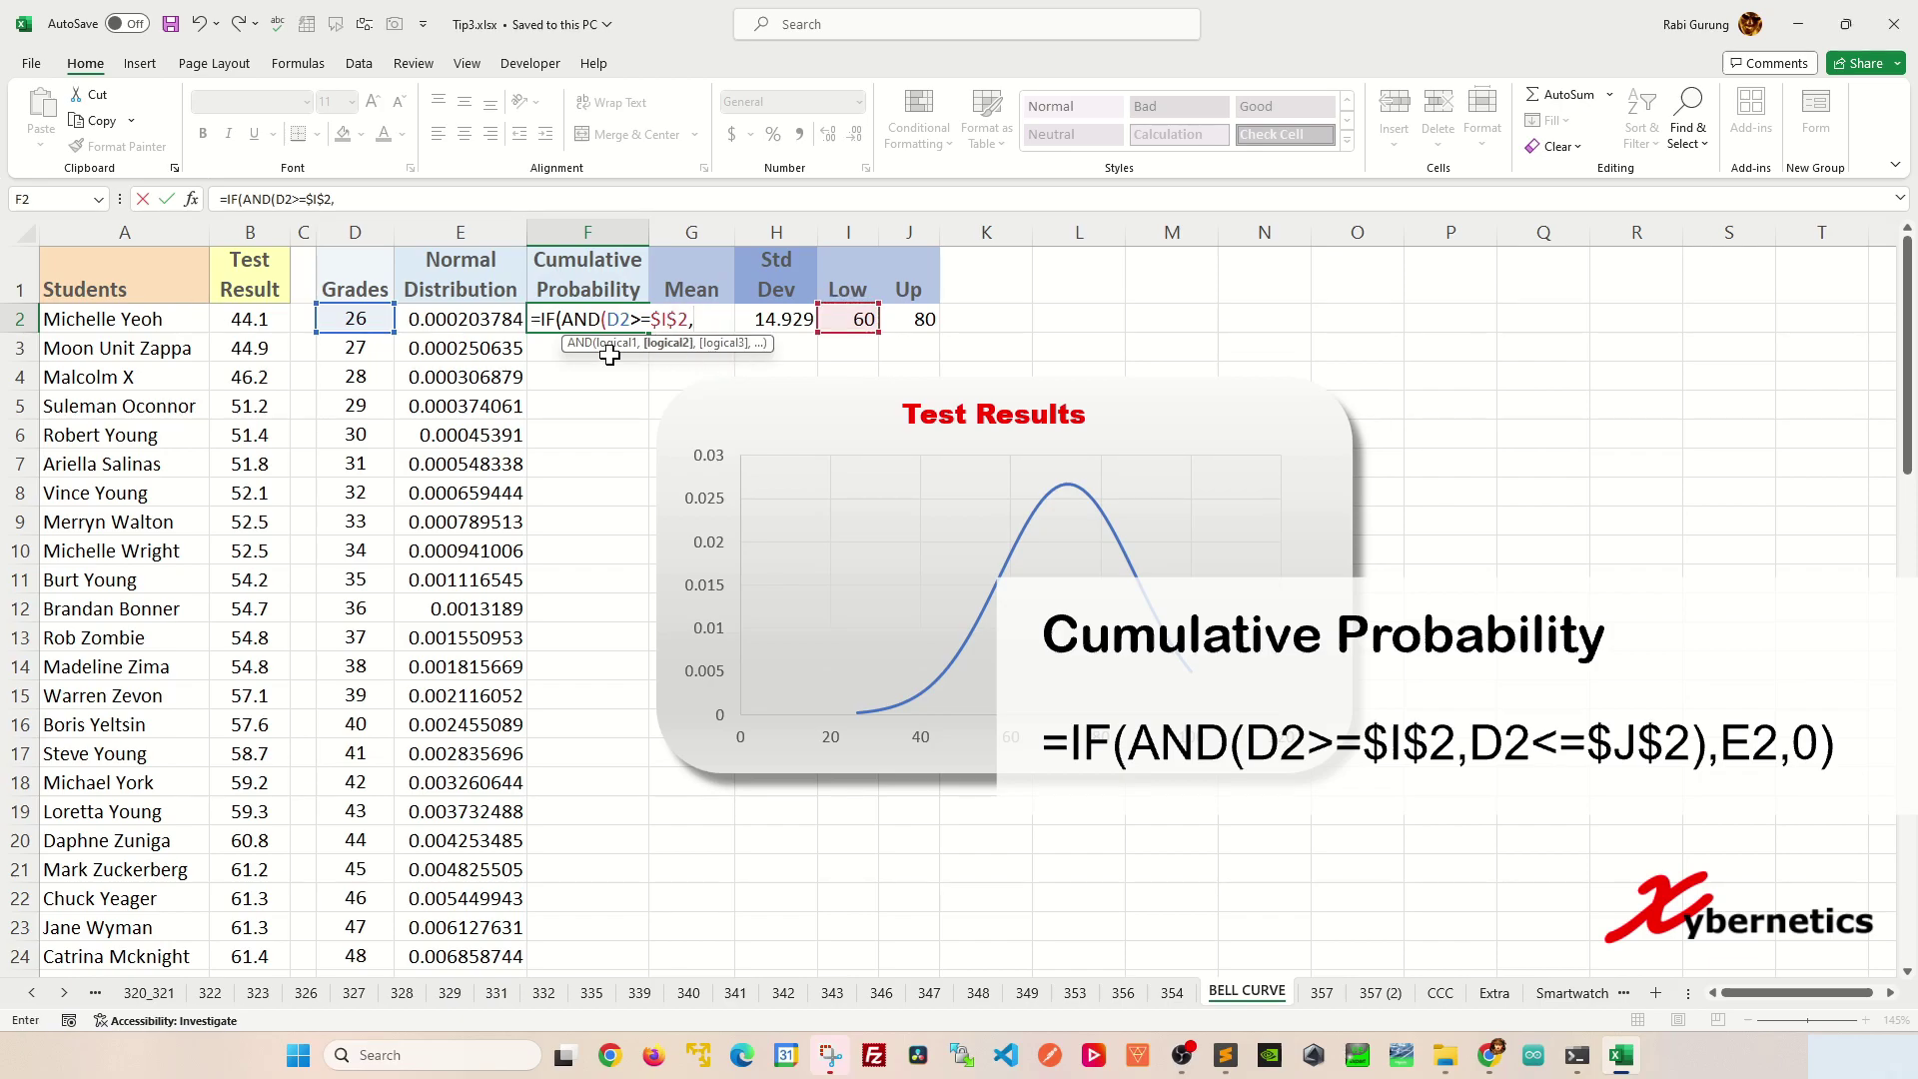
- Complete F2 as =IF(AND(D2>=$I$2,D2<=$J$2),E2,0) and commit it
left_click(374, 320)
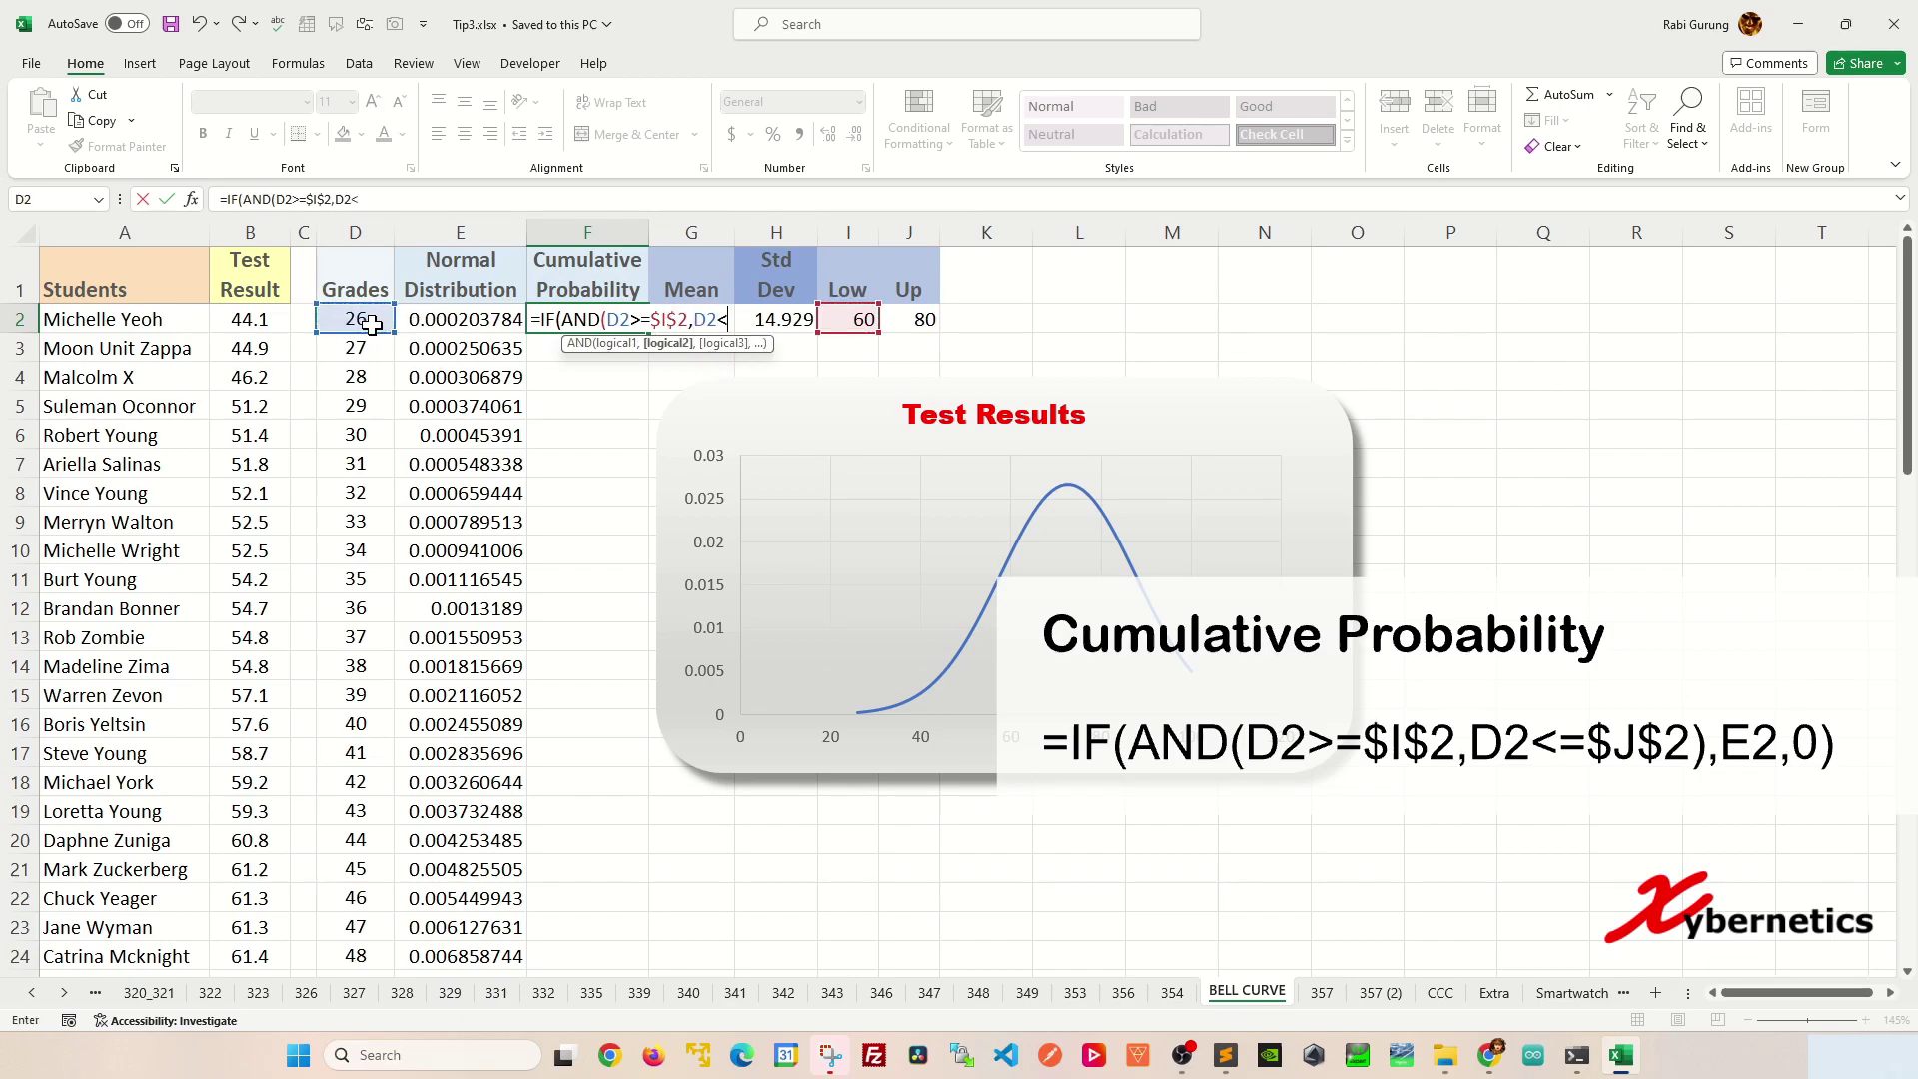
left_click(921, 318)
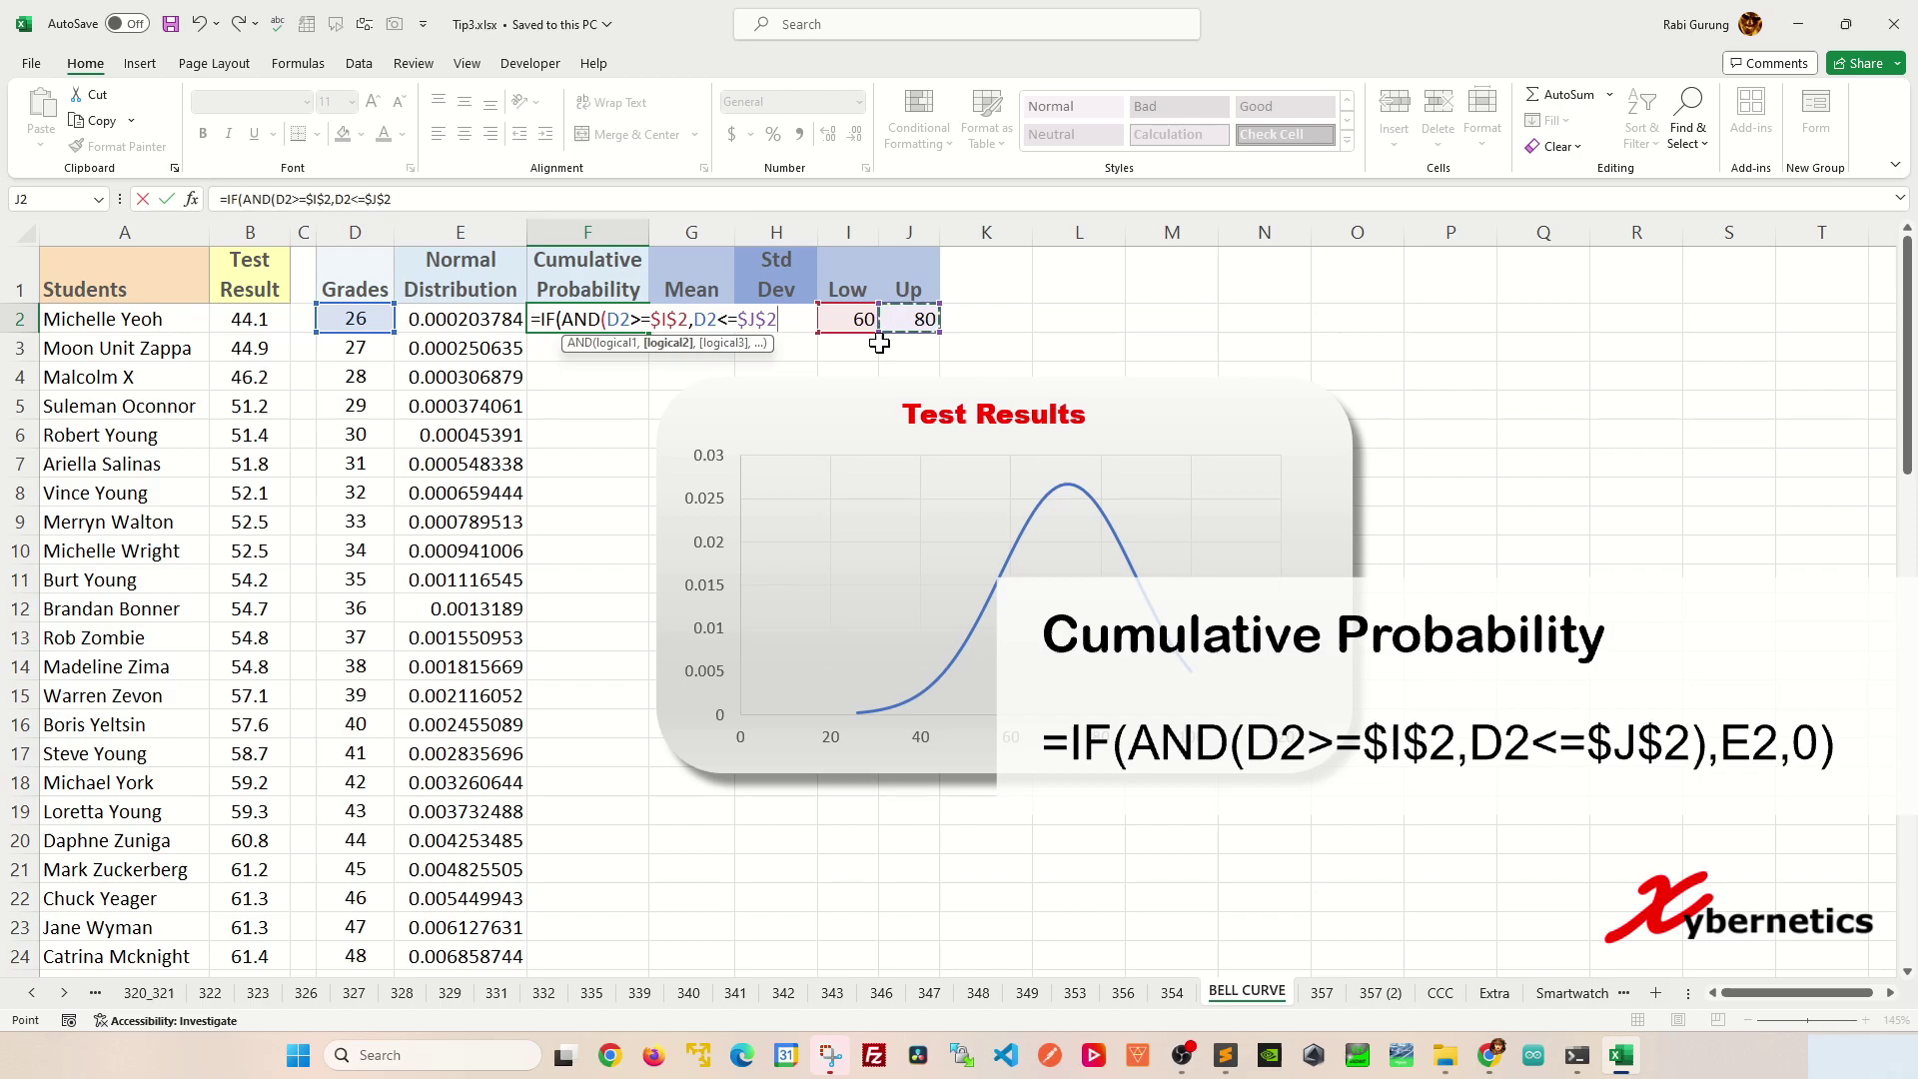
type("0")
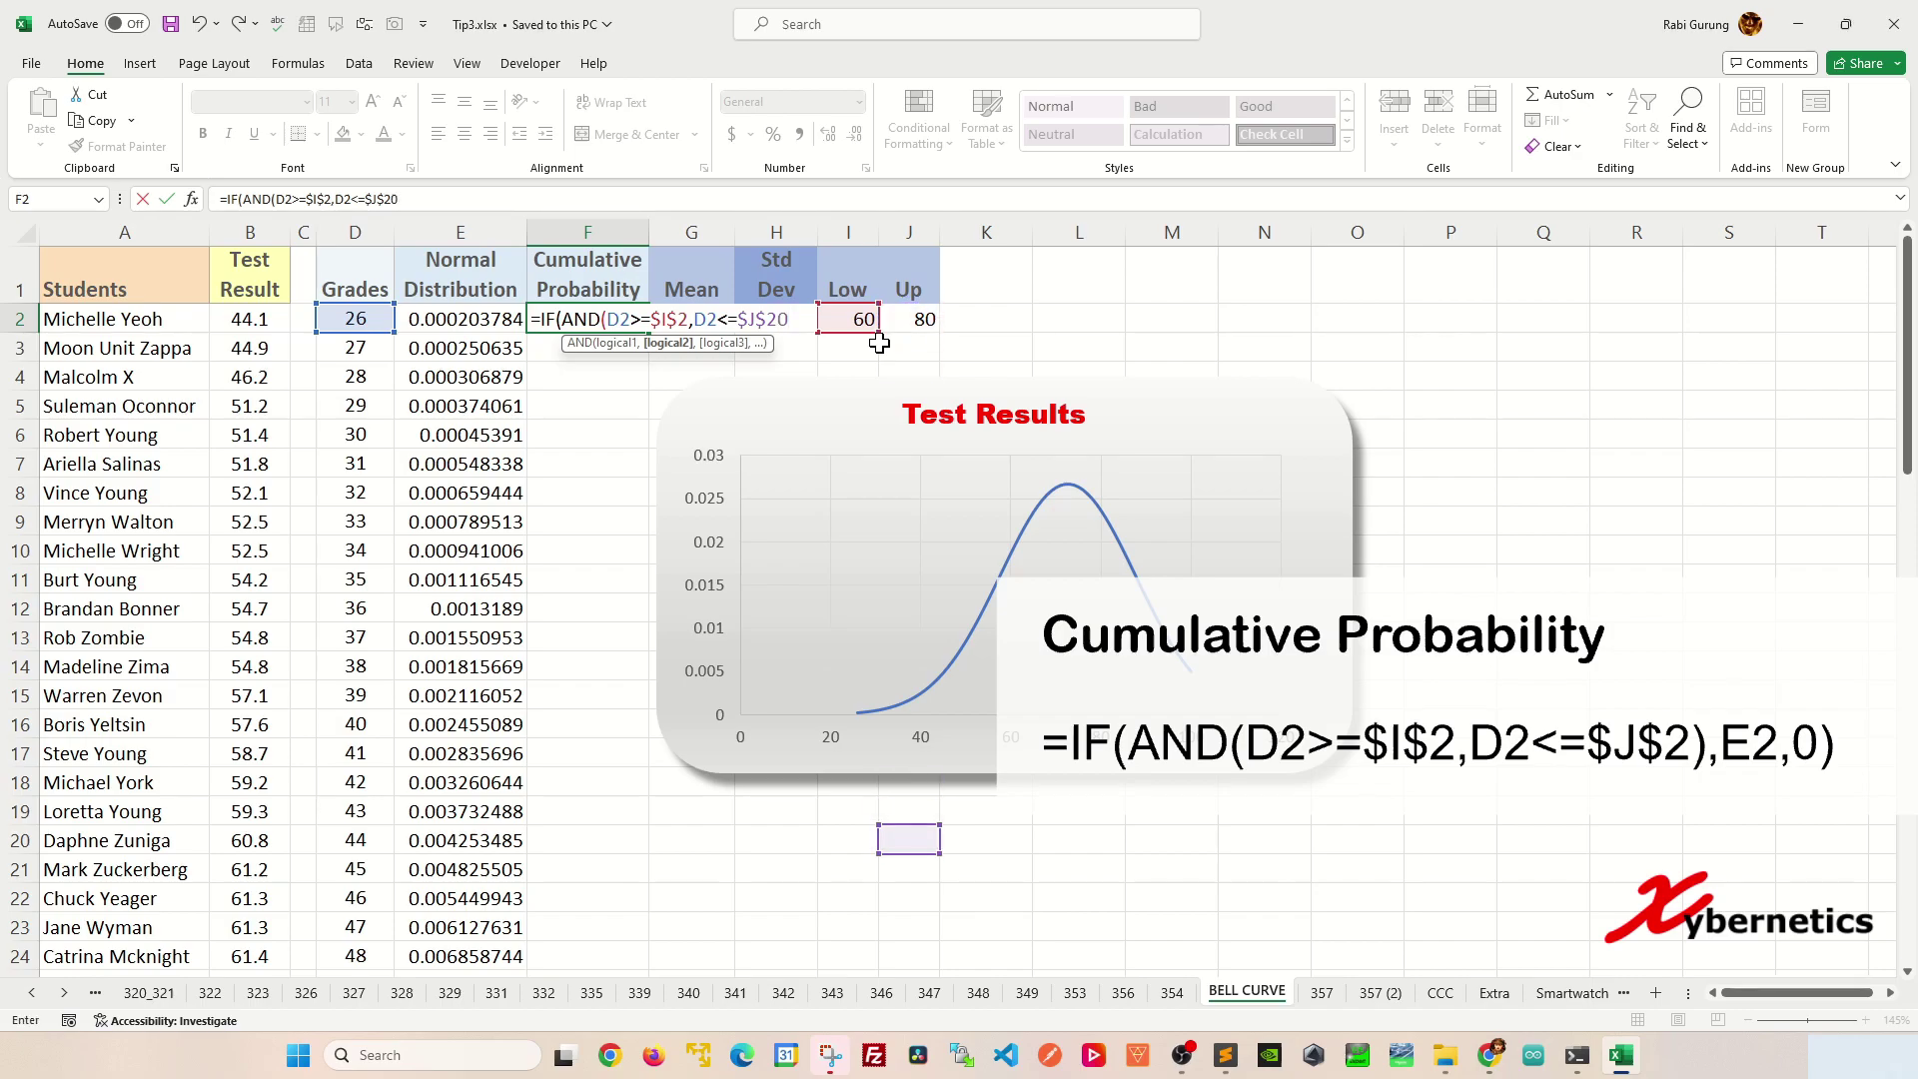
key("BackSpace")
type(")")
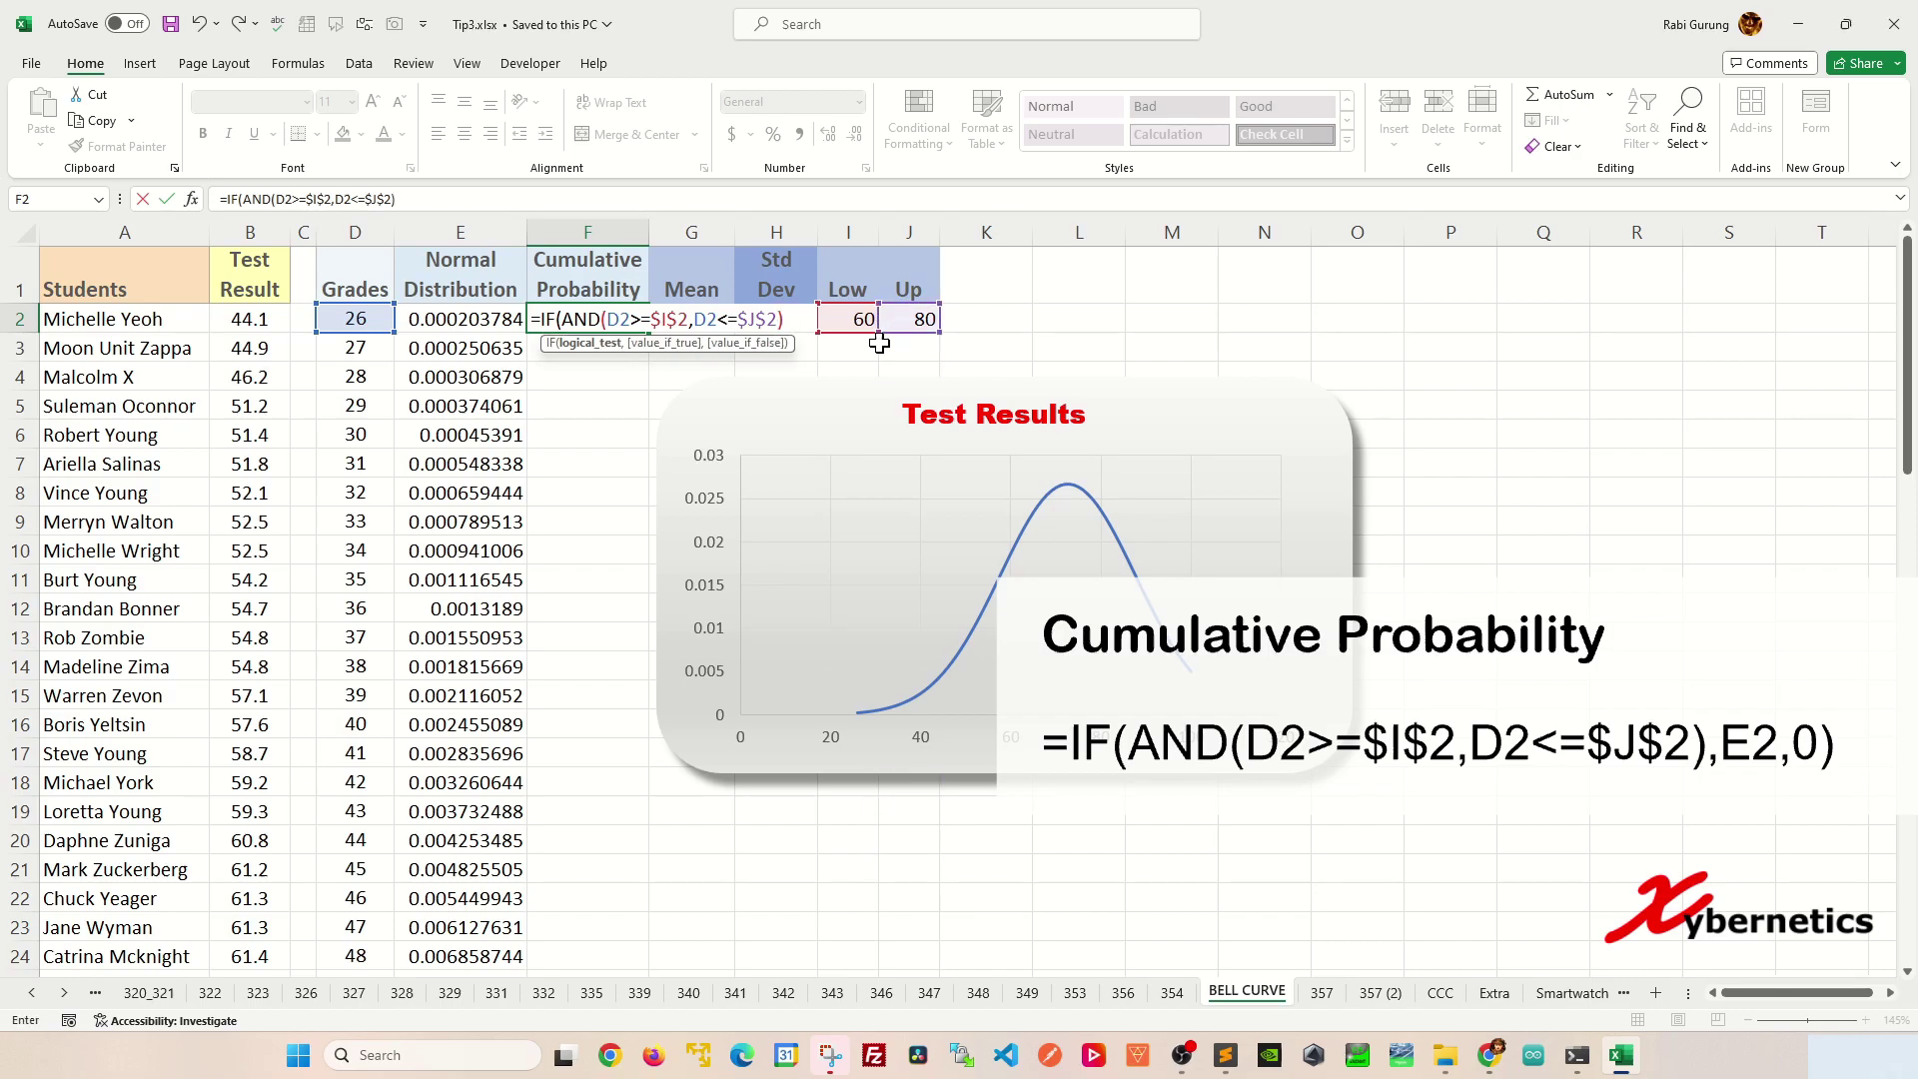
type(",")
left_click(440, 322)
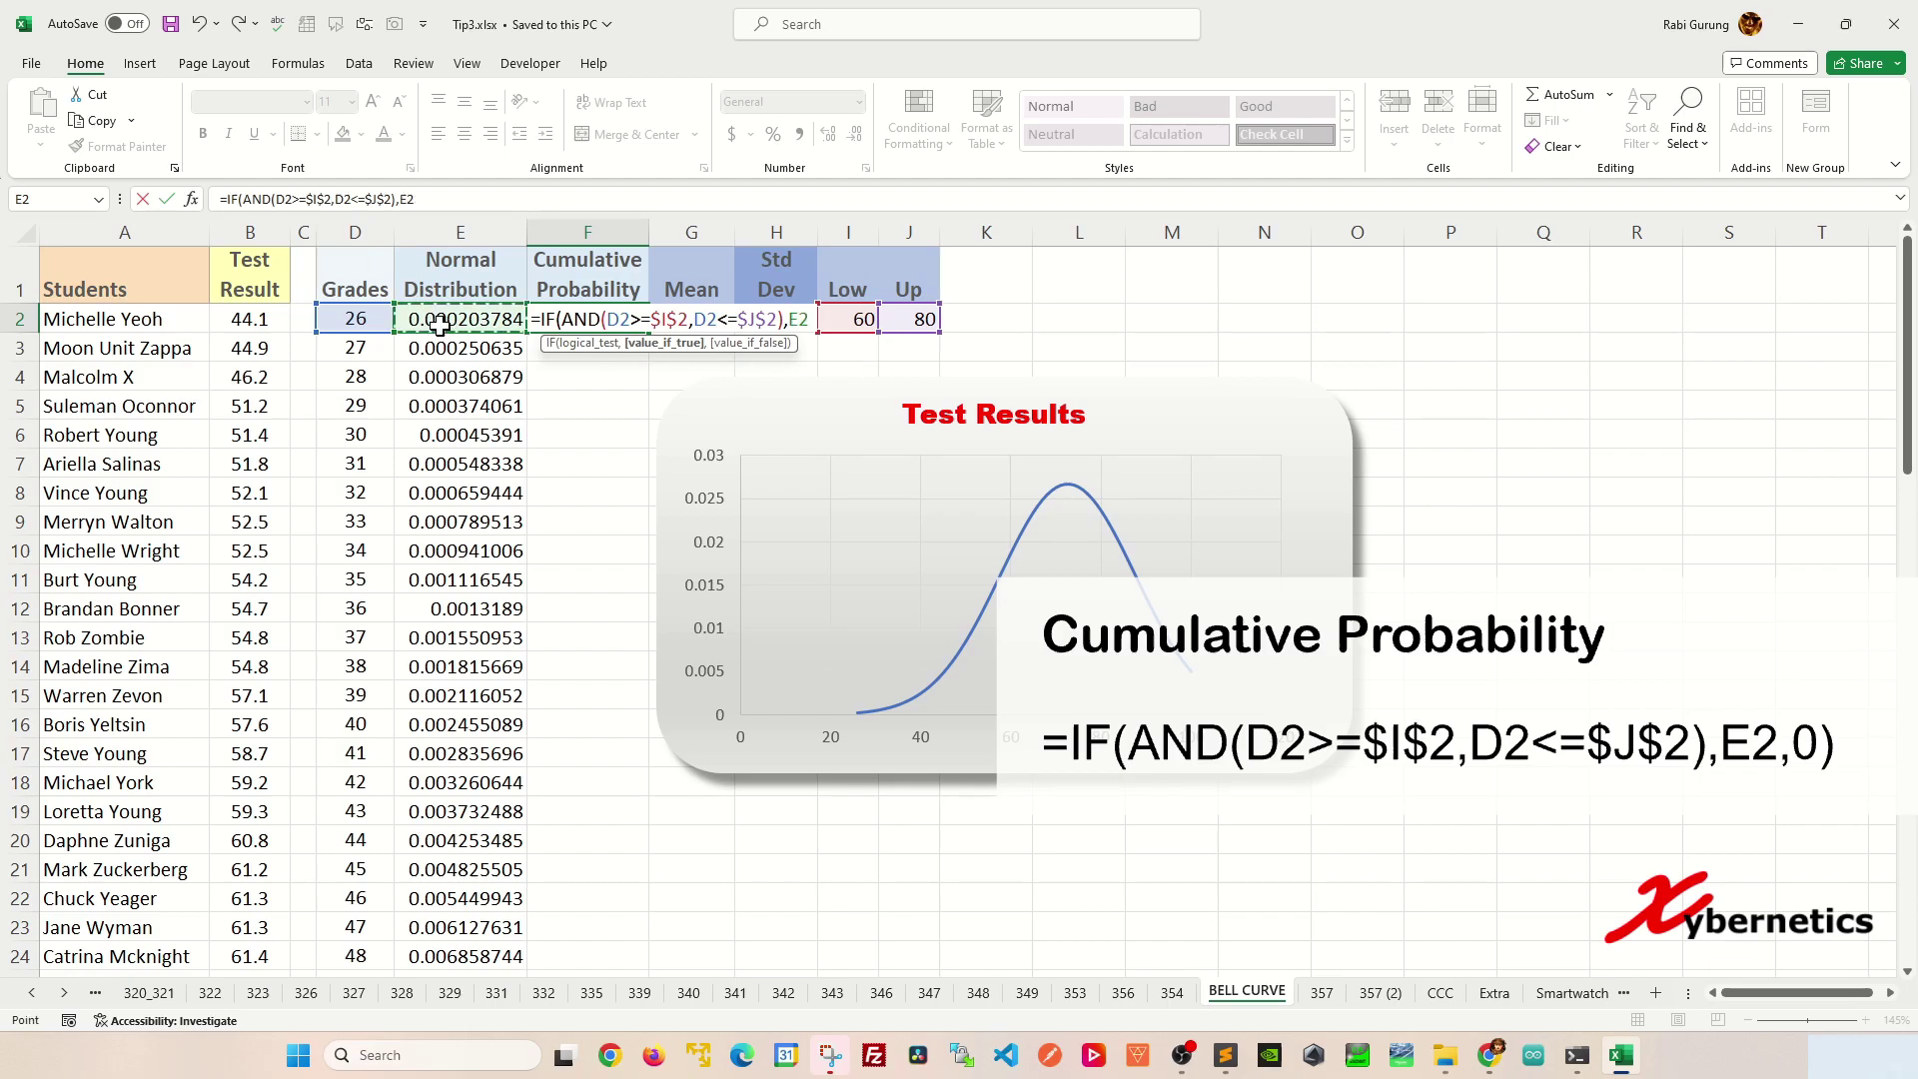
type(",")
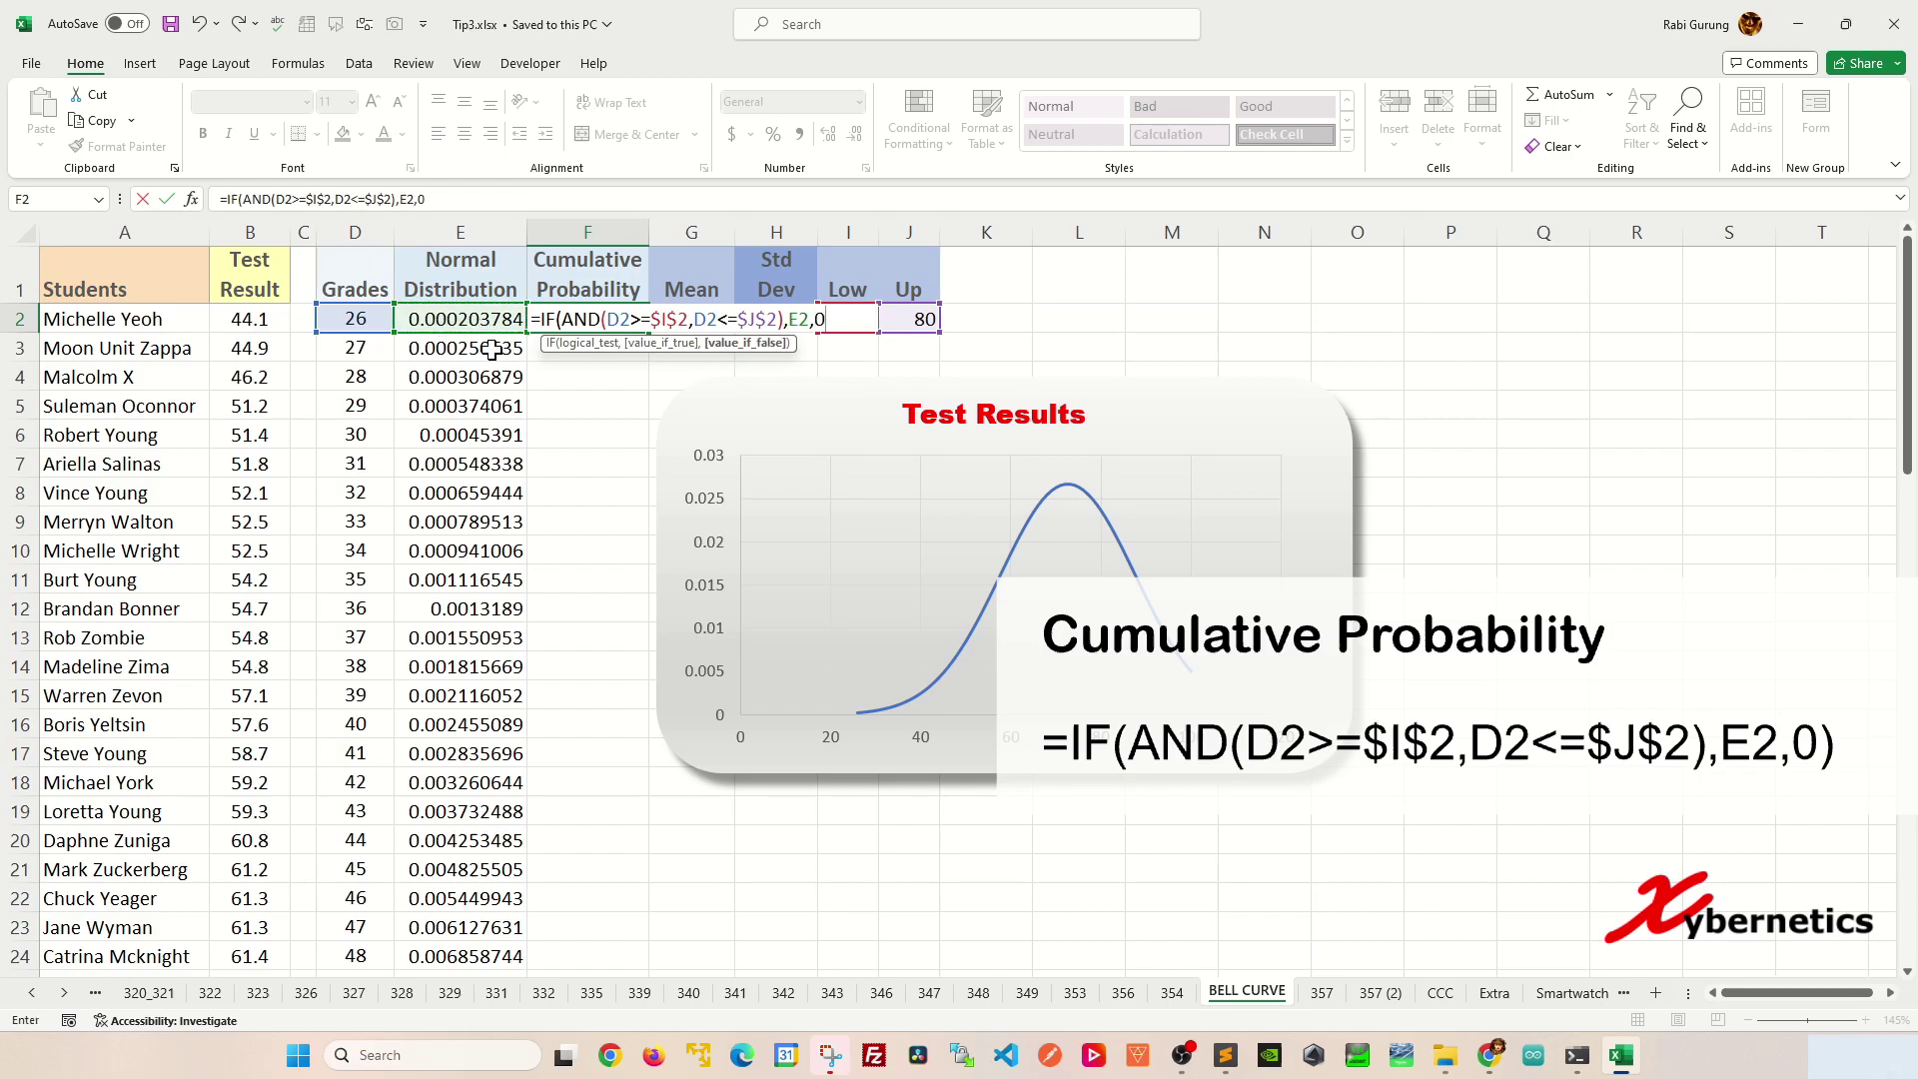
type("0)")
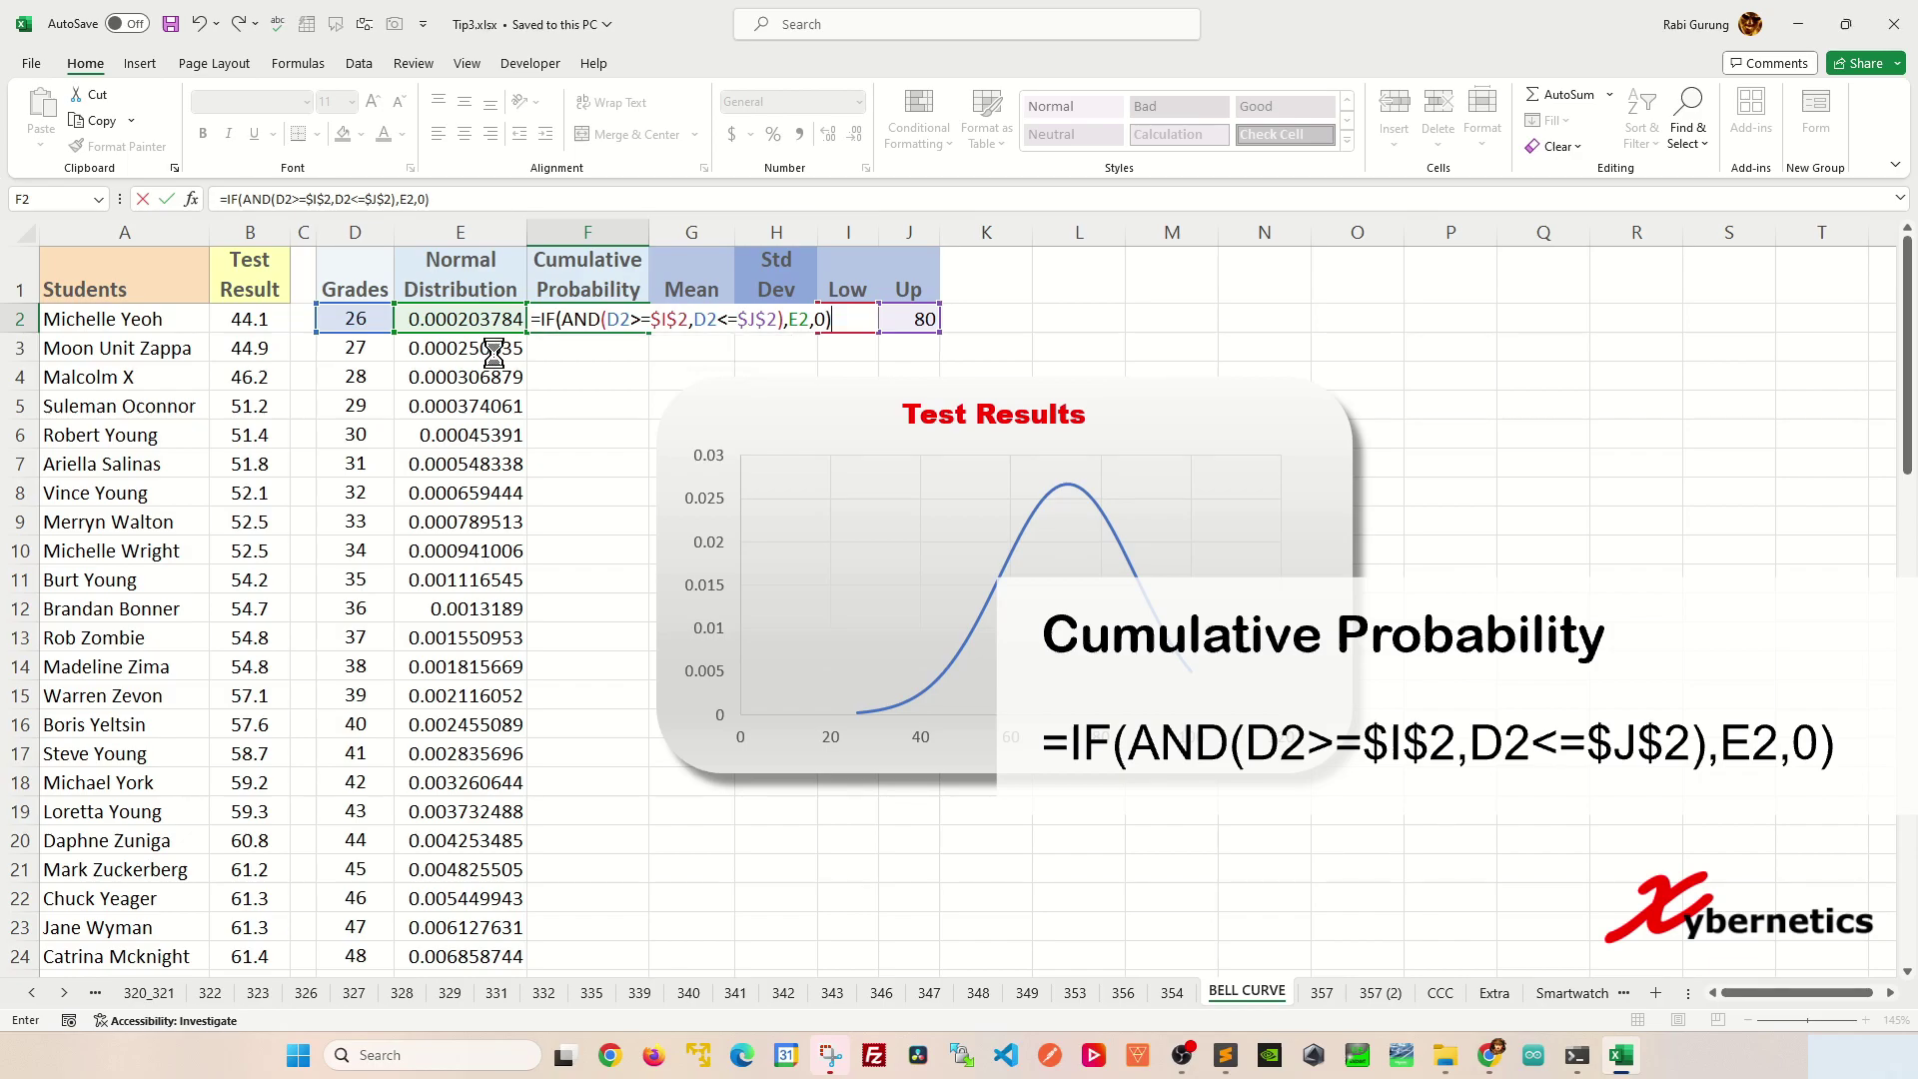
key("Return")
- Fill the F2 formula down column F to row 76
left_click(609, 322)
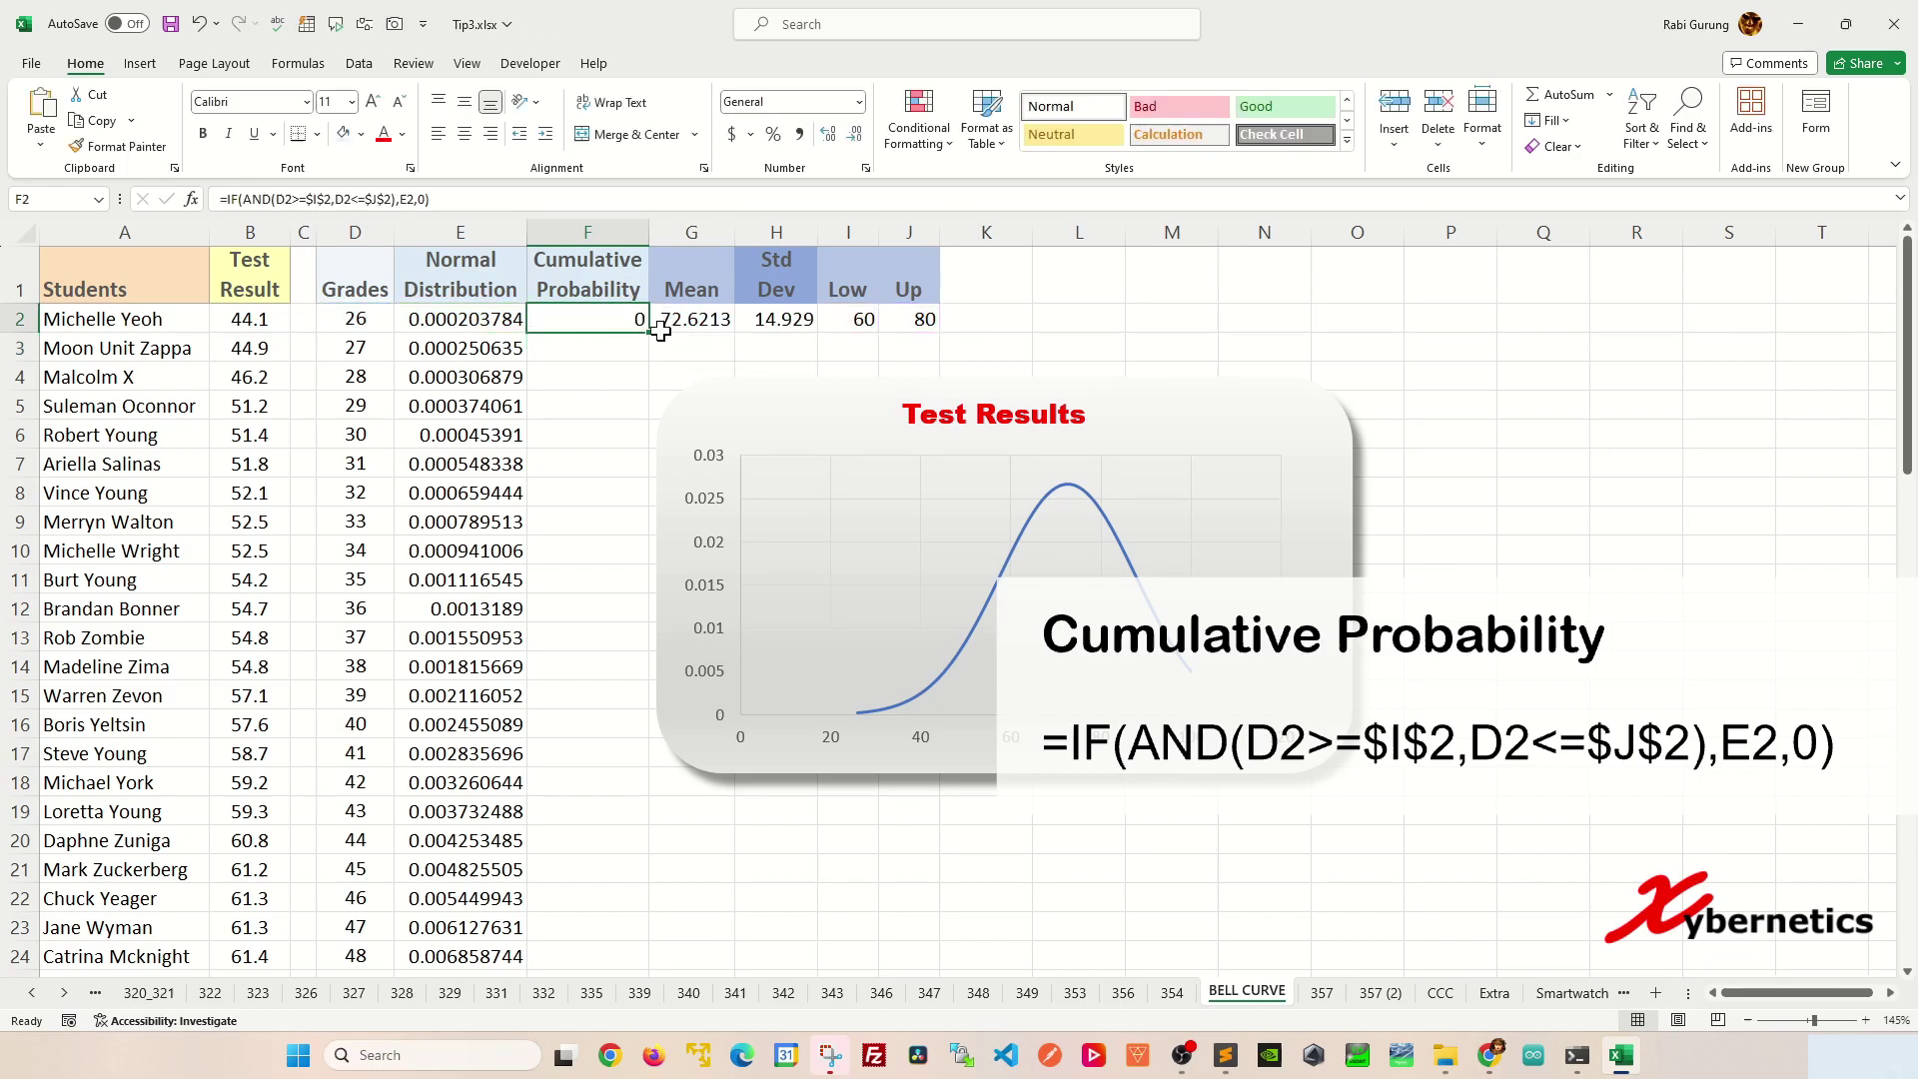
double_click(647, 335)
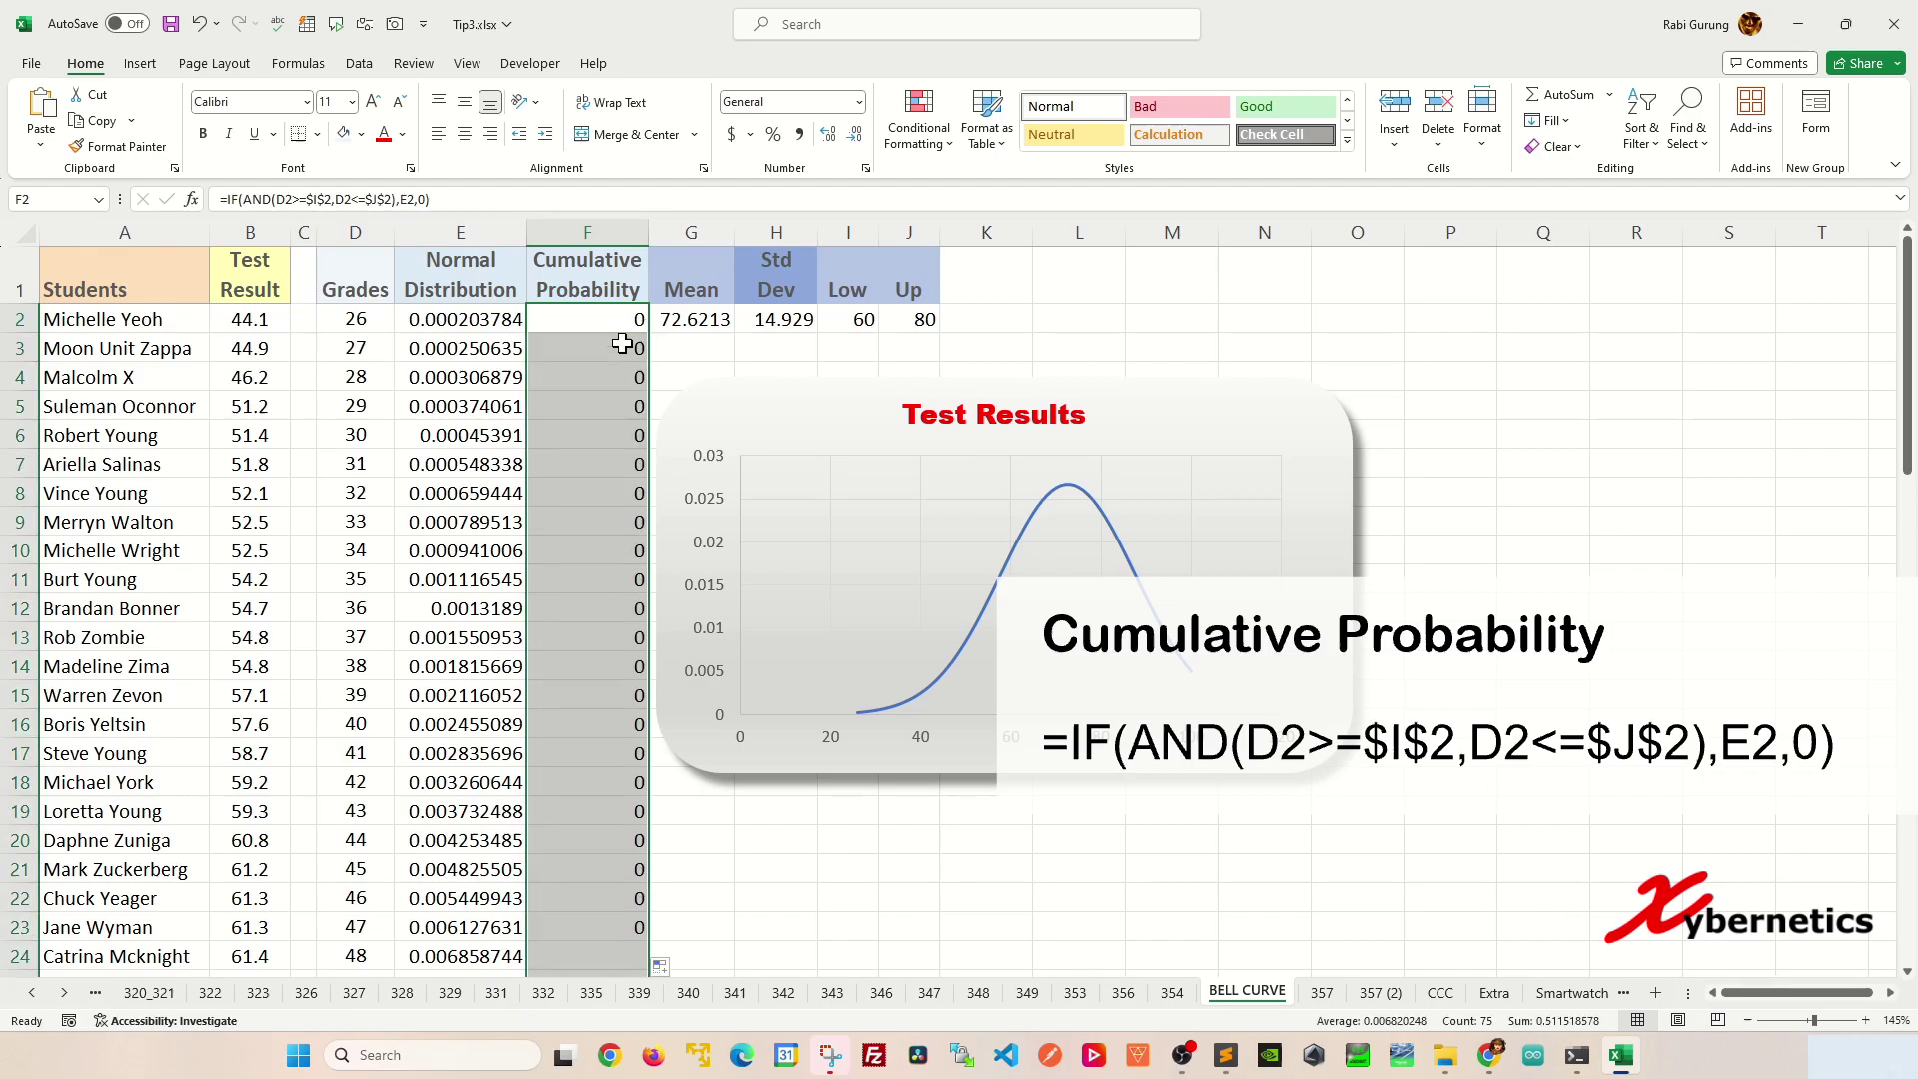
left_click(630, 440)
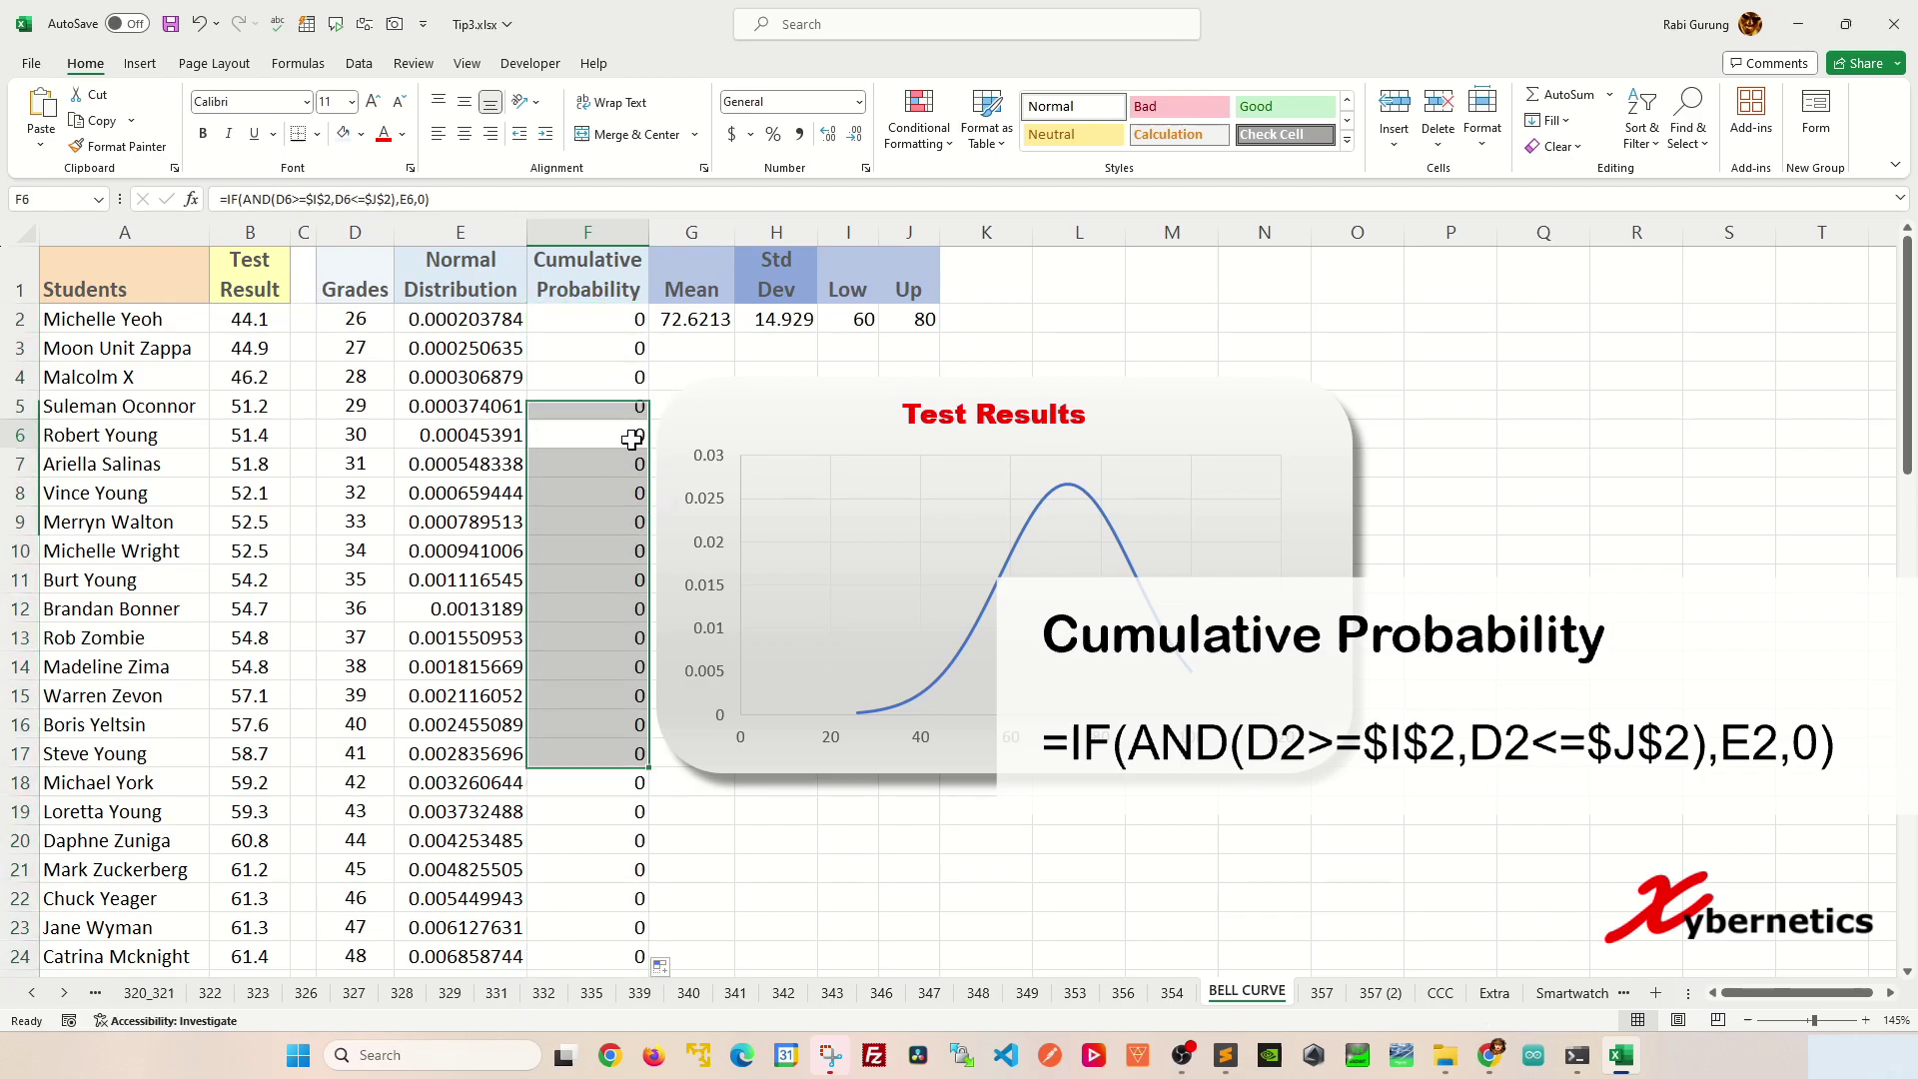
scroll(631, 444, "down", 9)
scroll(630, 473, "down", 2)
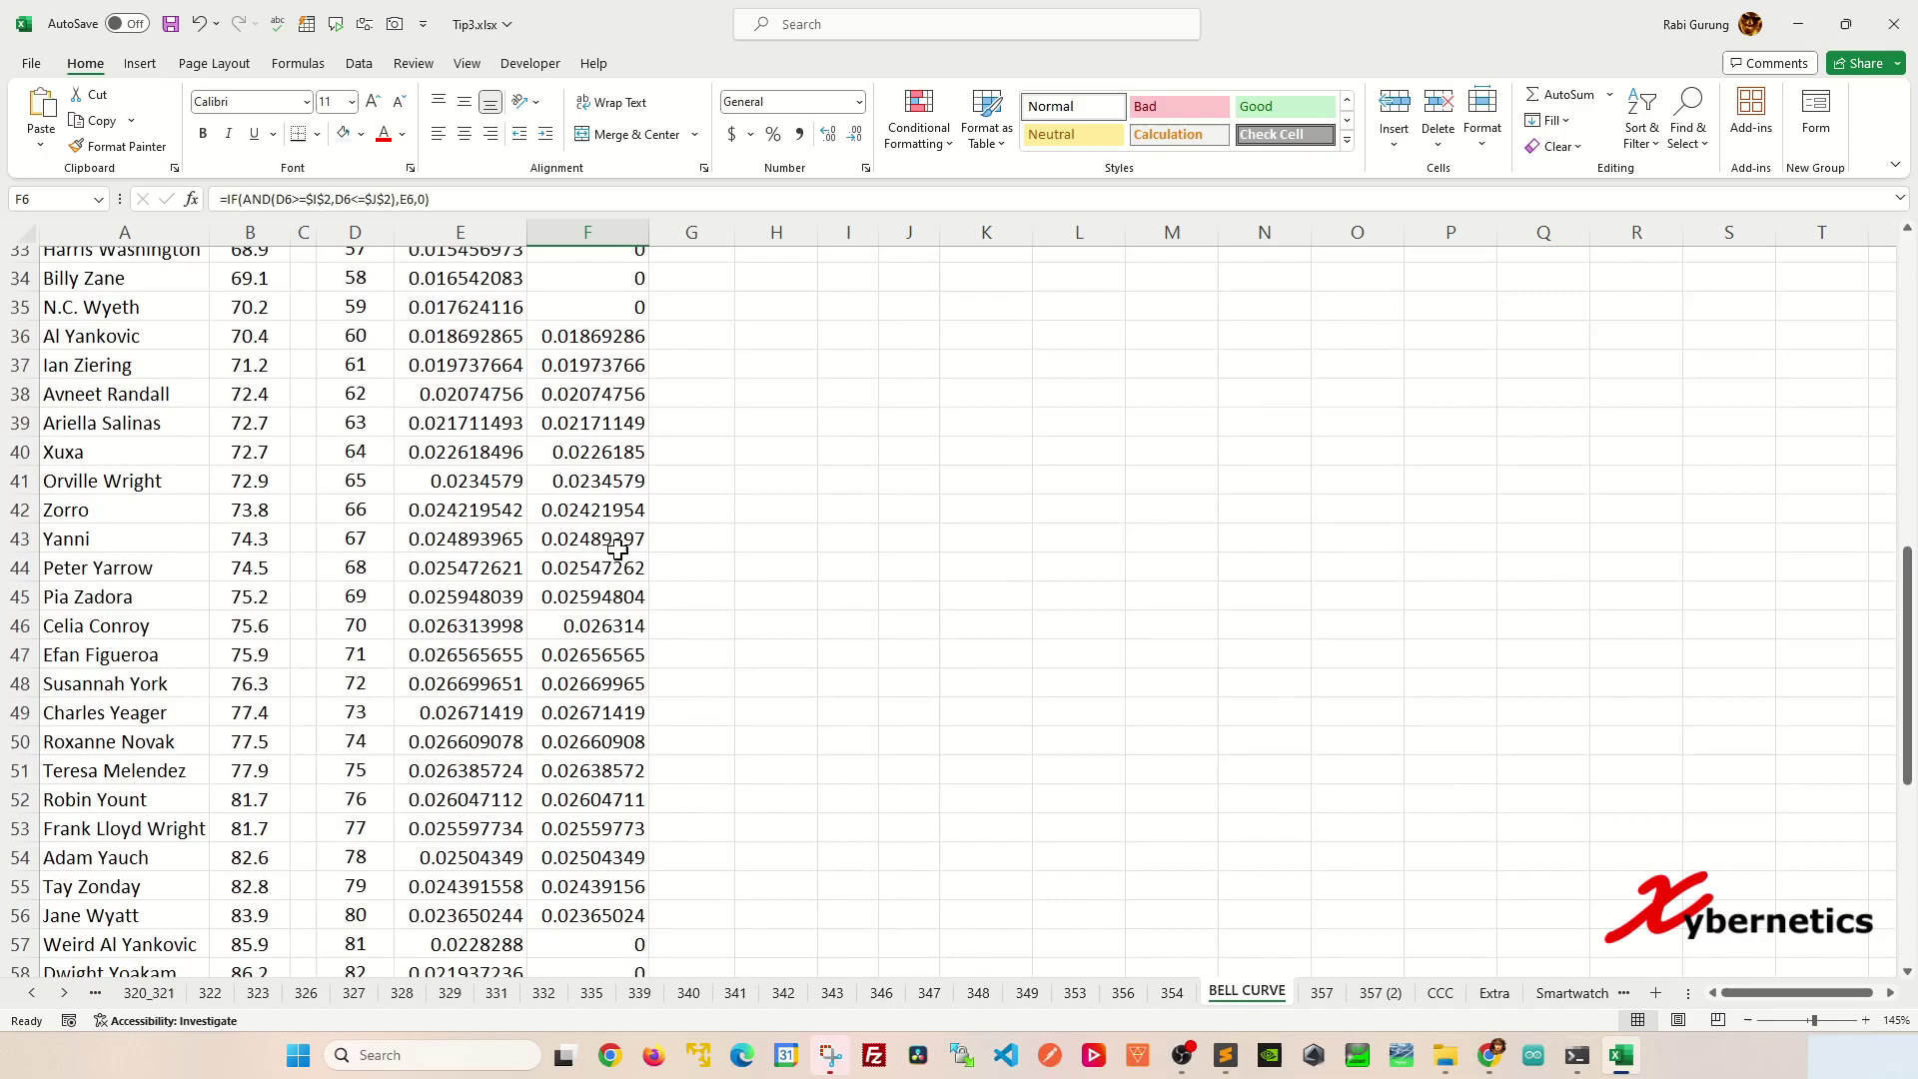
- Verify nonzero values appear only for grades 60–80, then select the bell curve series
left_click(385, 329)
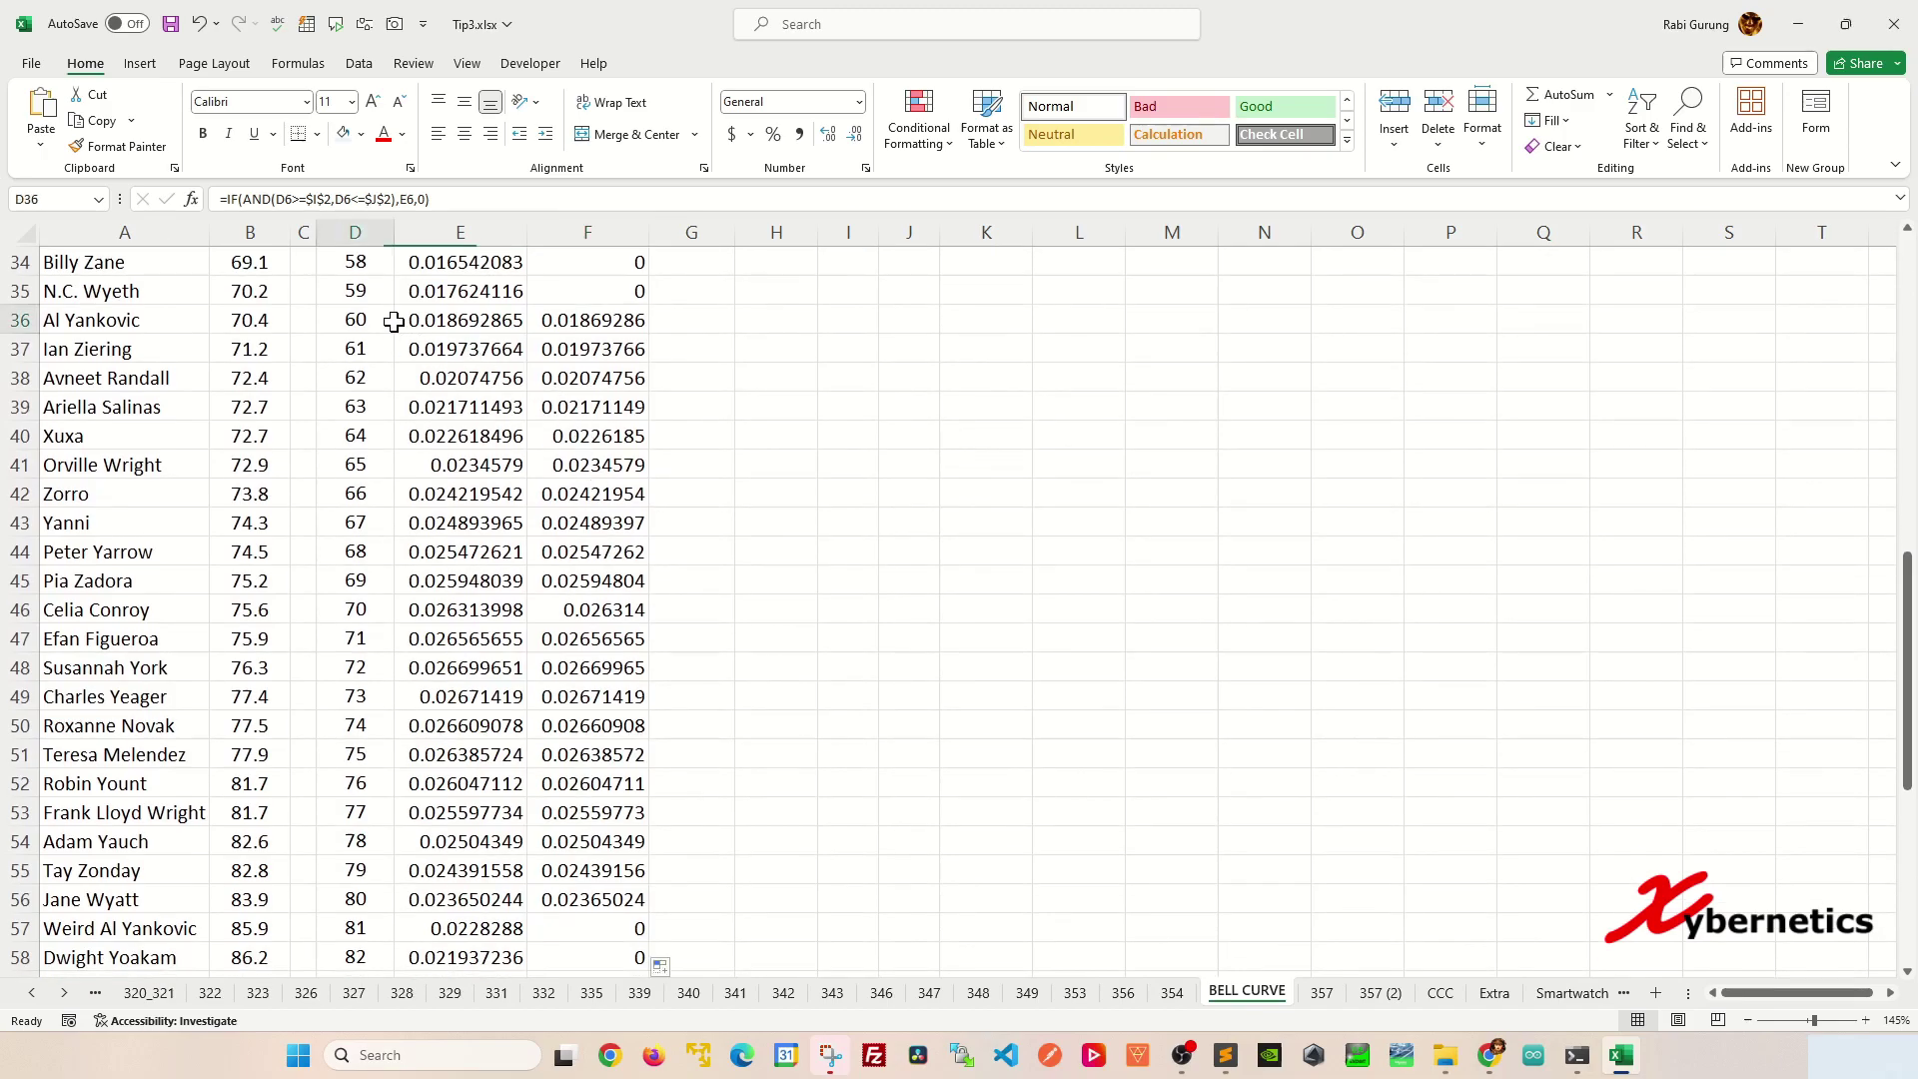
left_click(545, 899)
key("Left")
key("Left")
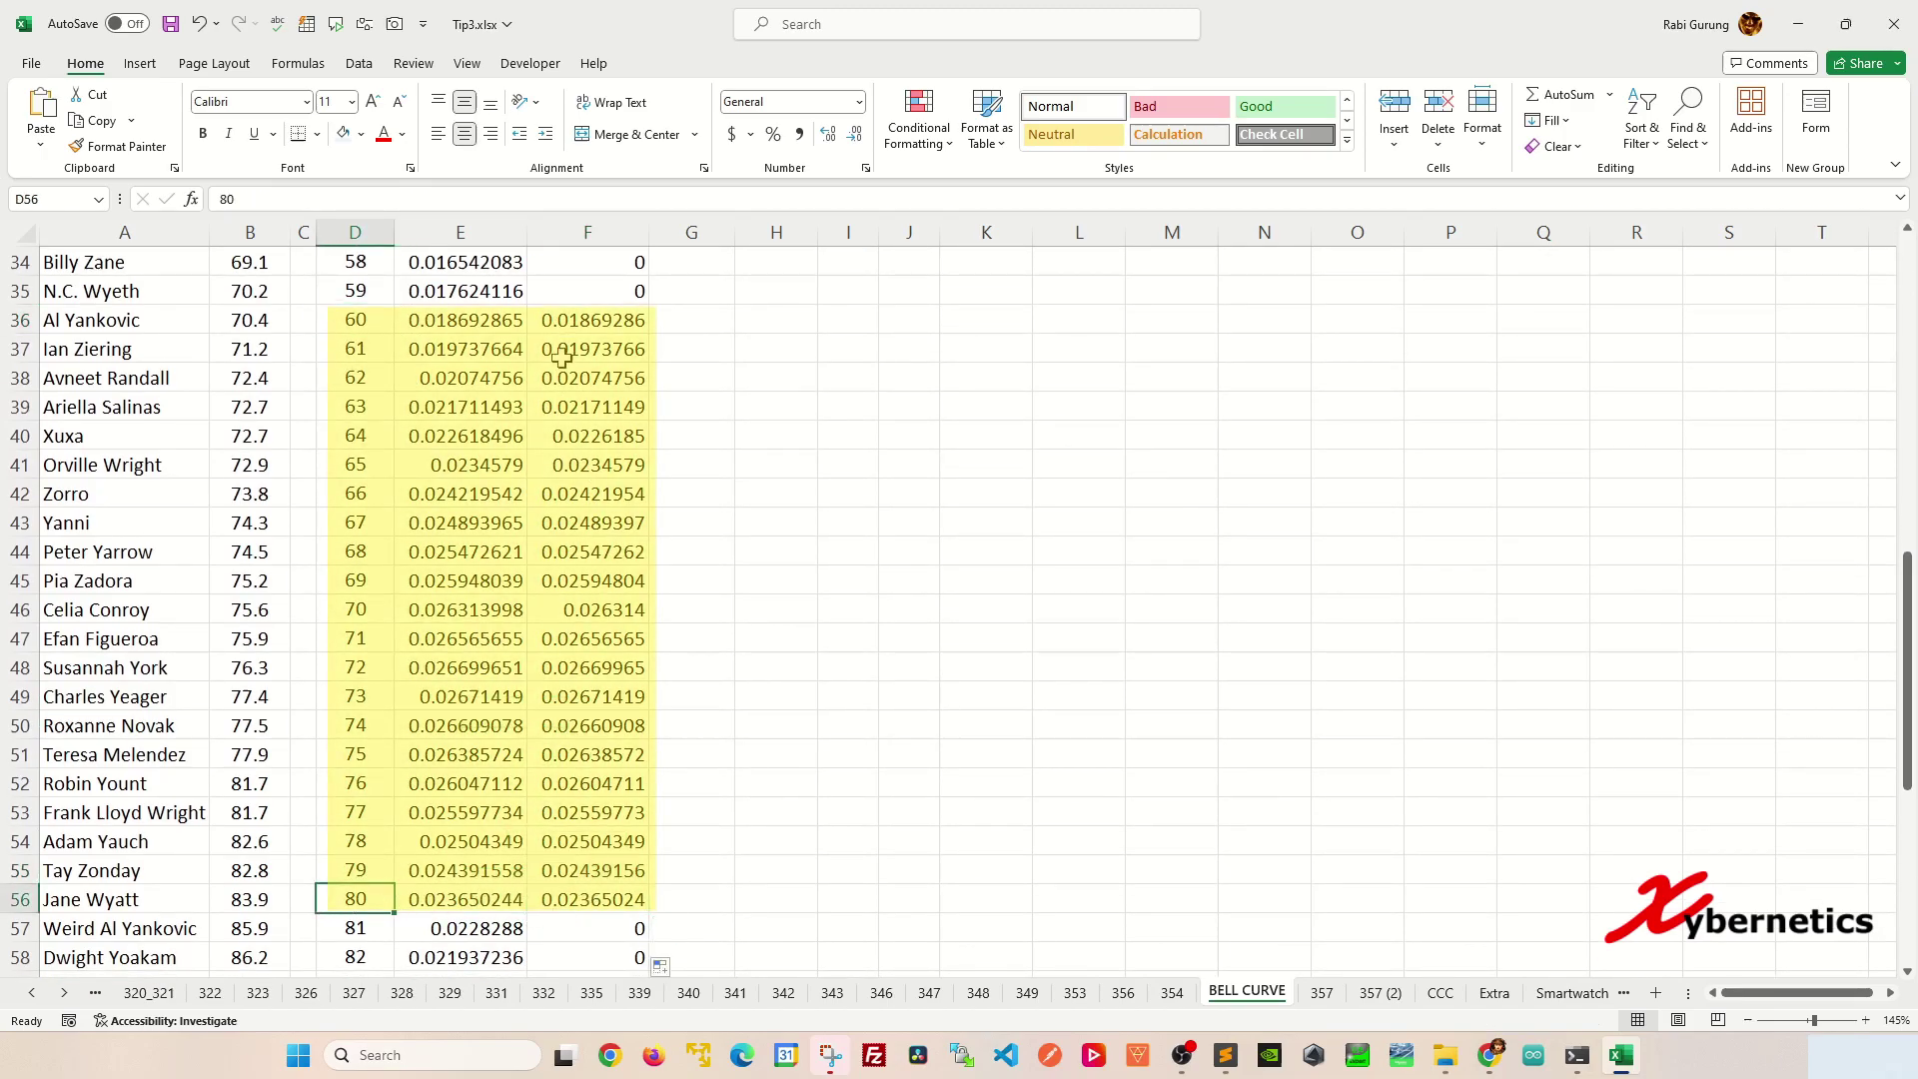
scroll(612, 471, "up", 11)
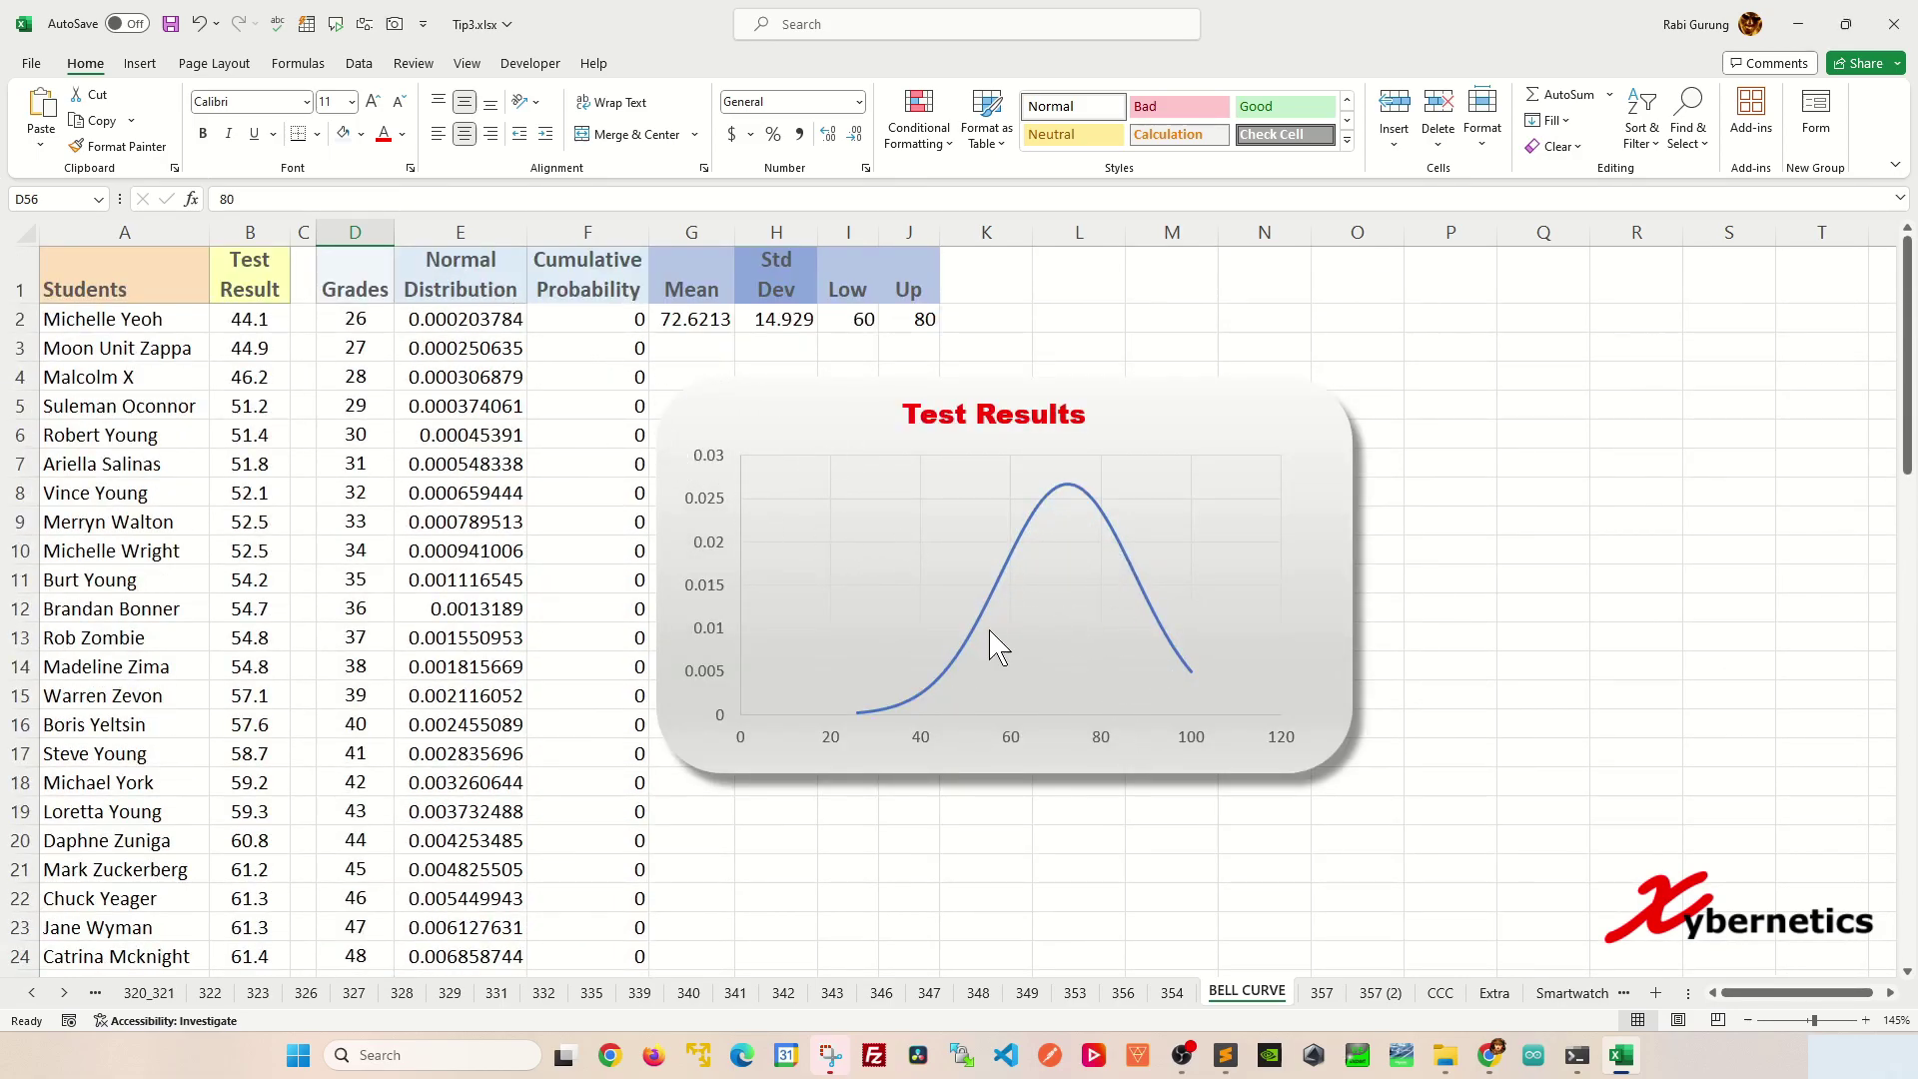
left_click(1002, 573)
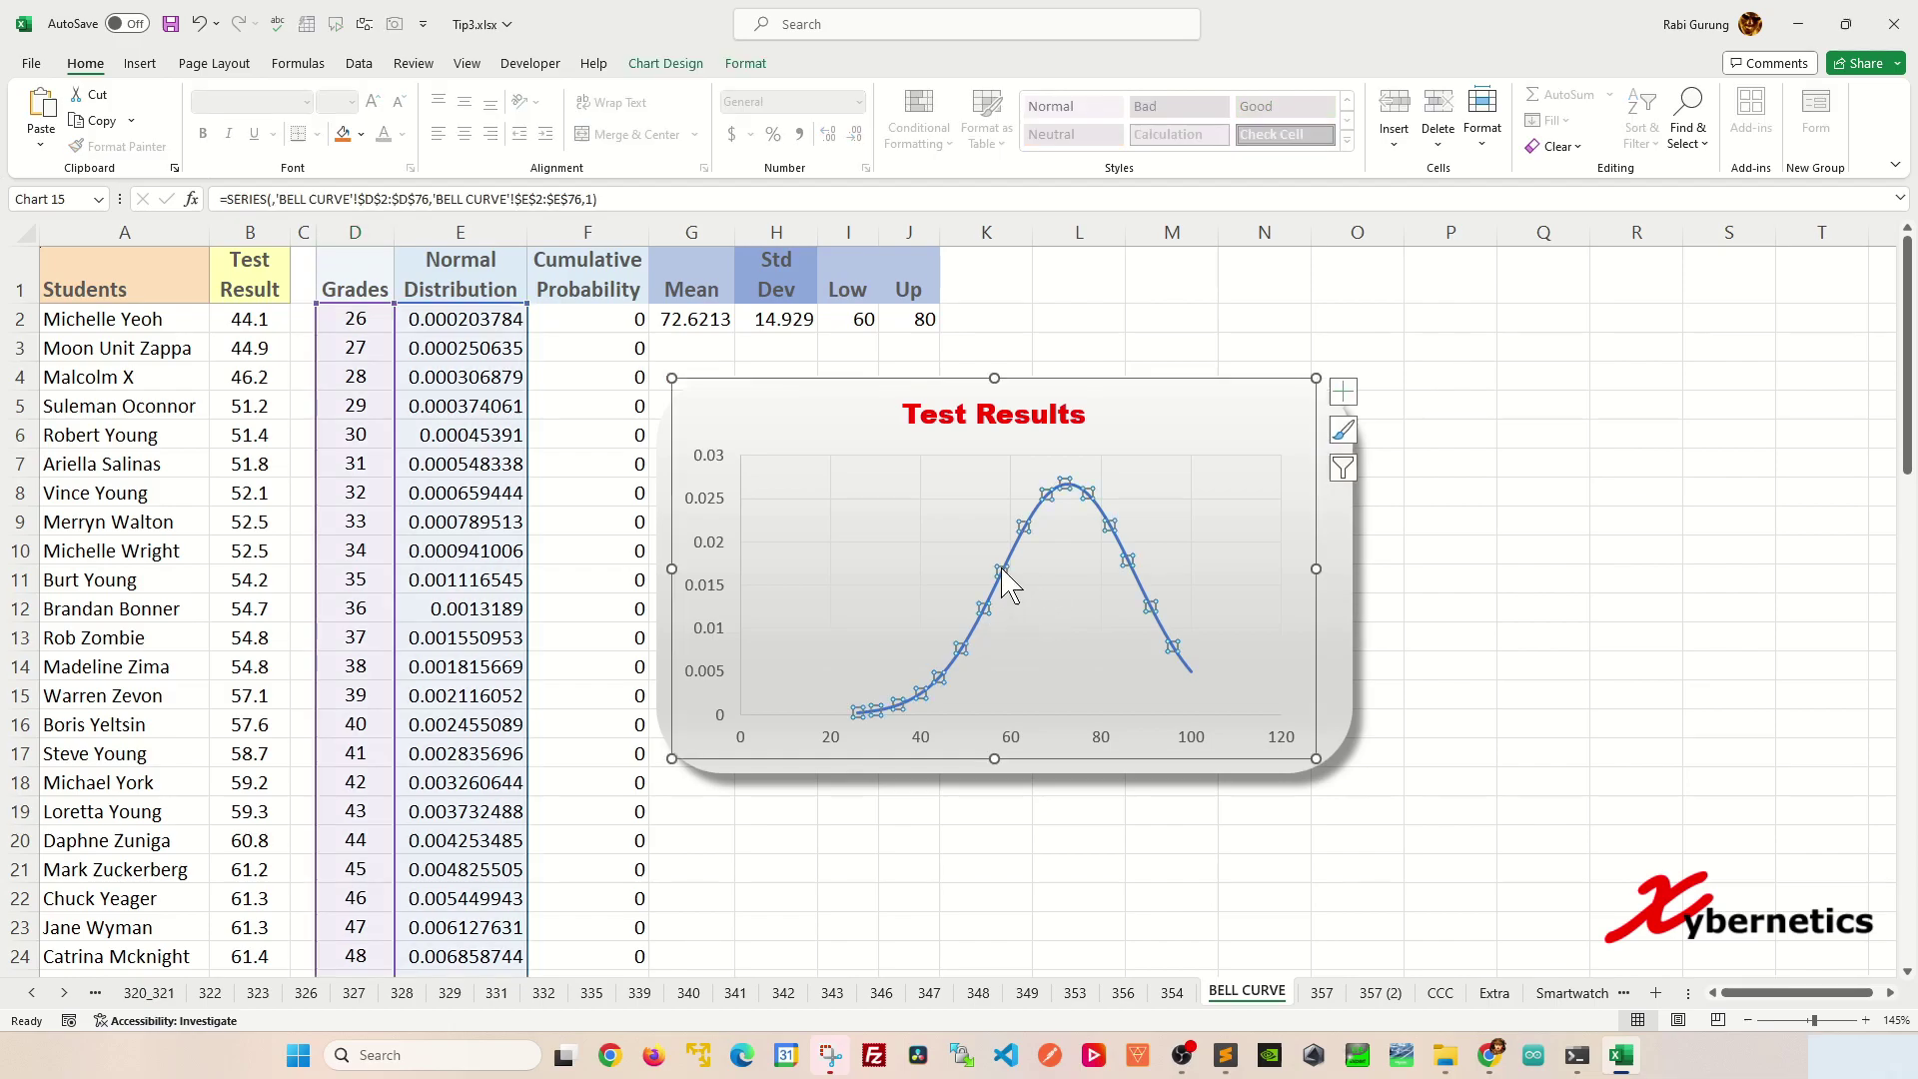
left_click(645, 66)
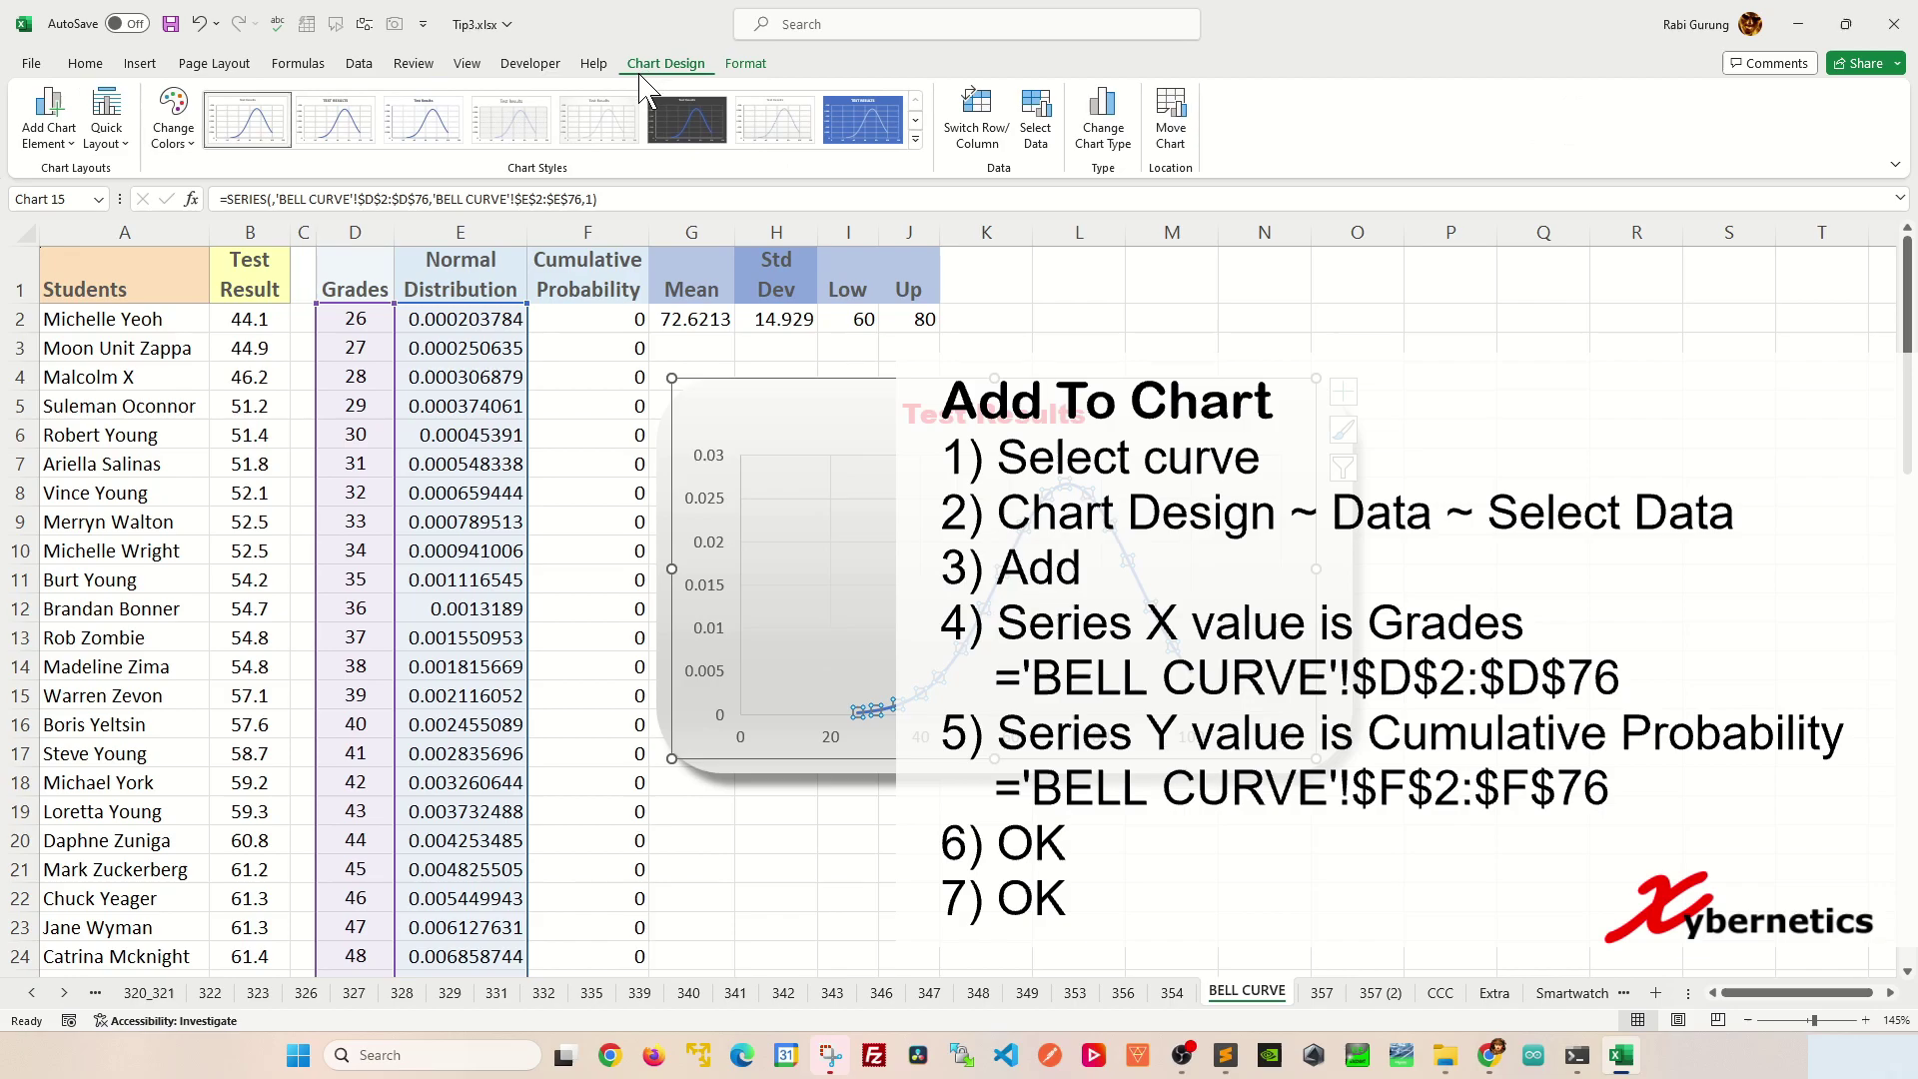
- Add a new chart series with X values set to grades D2:D76
left_click(1034, 128)
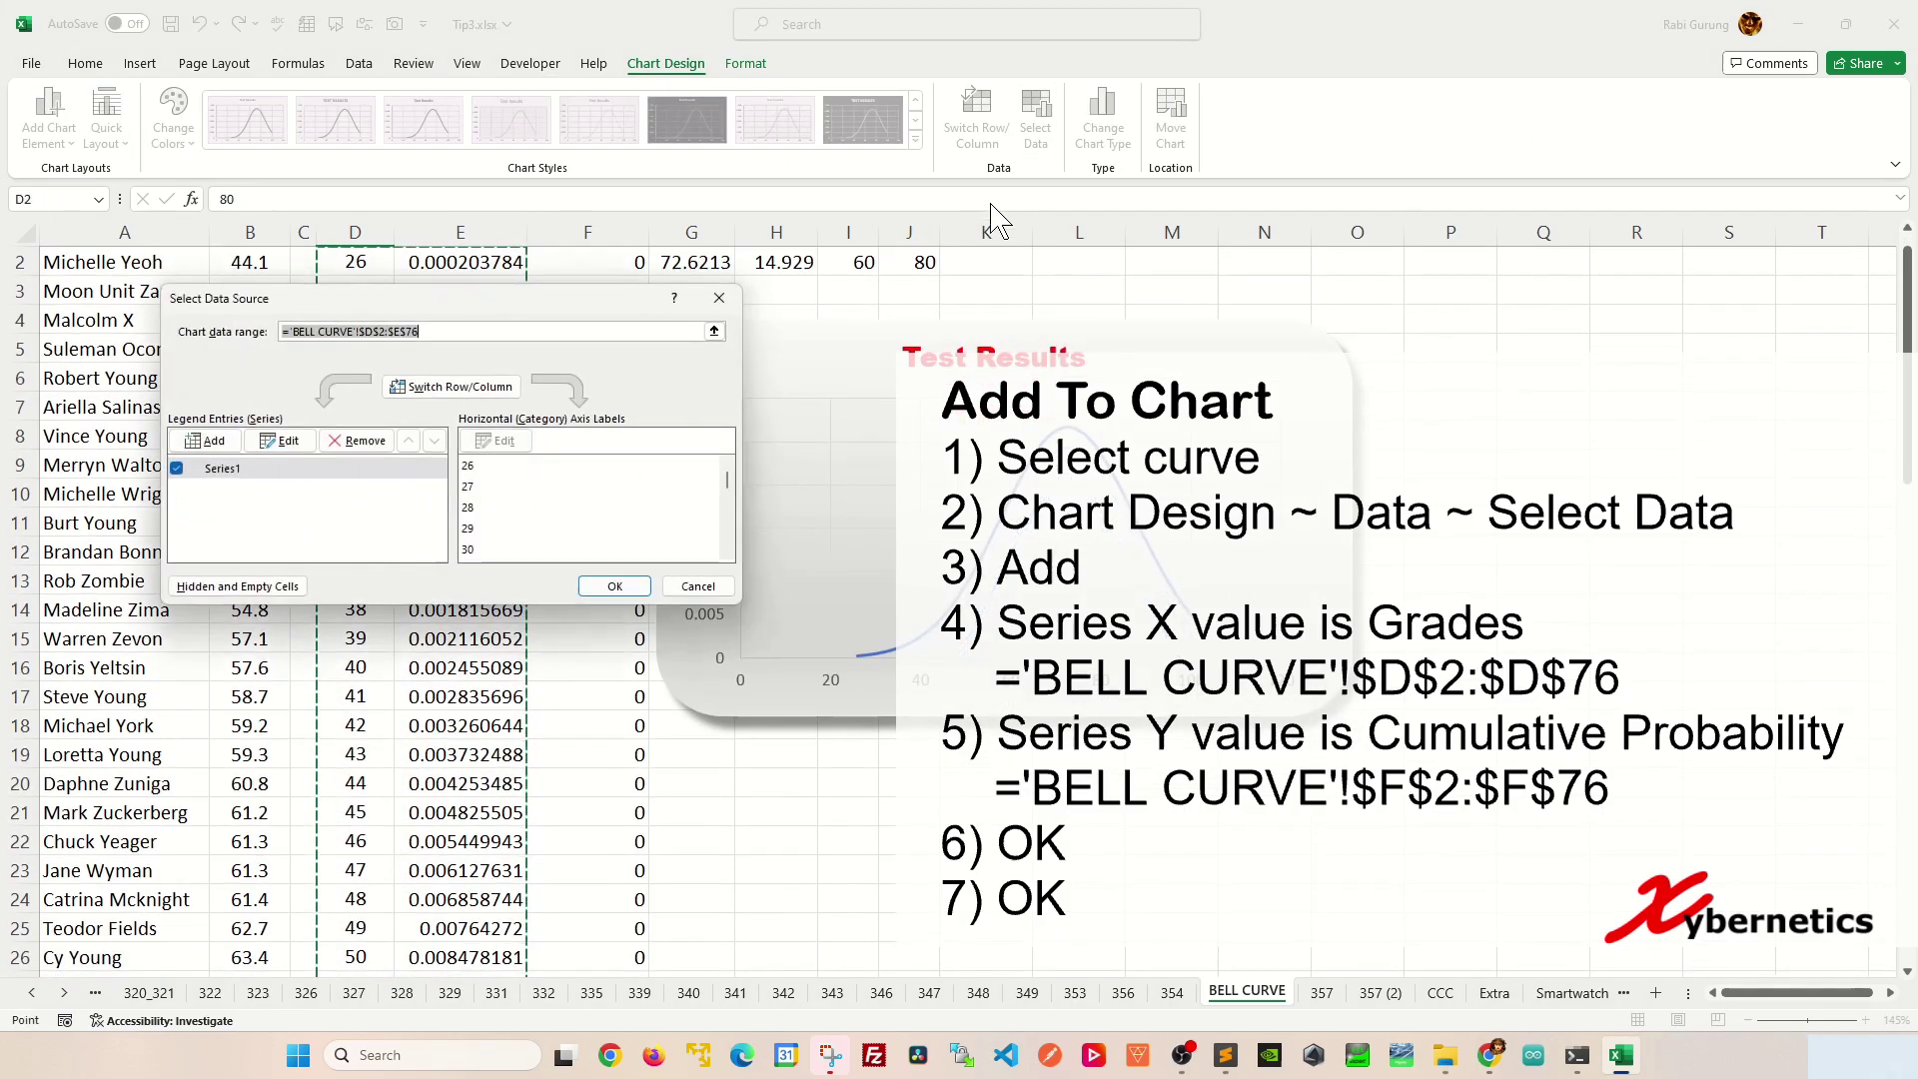
left_click(212, 443)
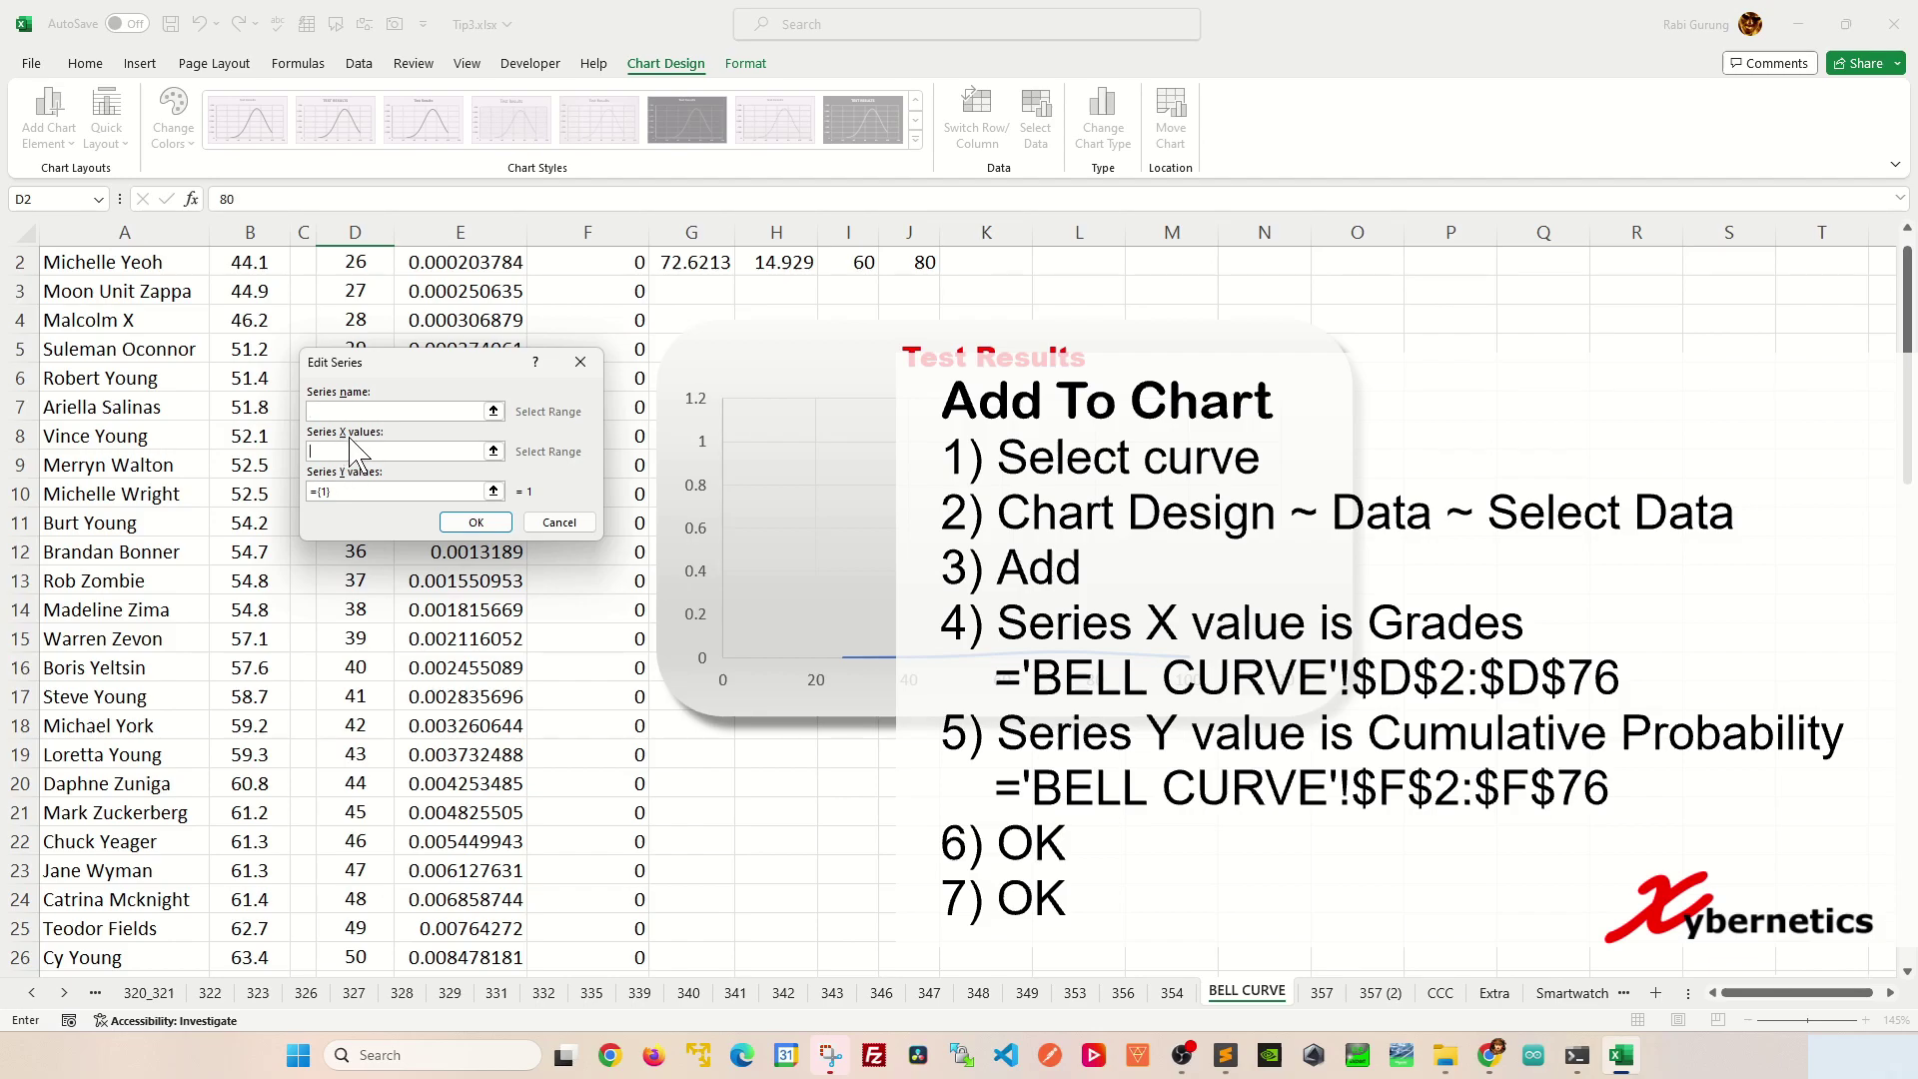
left_click(492, 451)
scroll(568, 537, "up", 1)
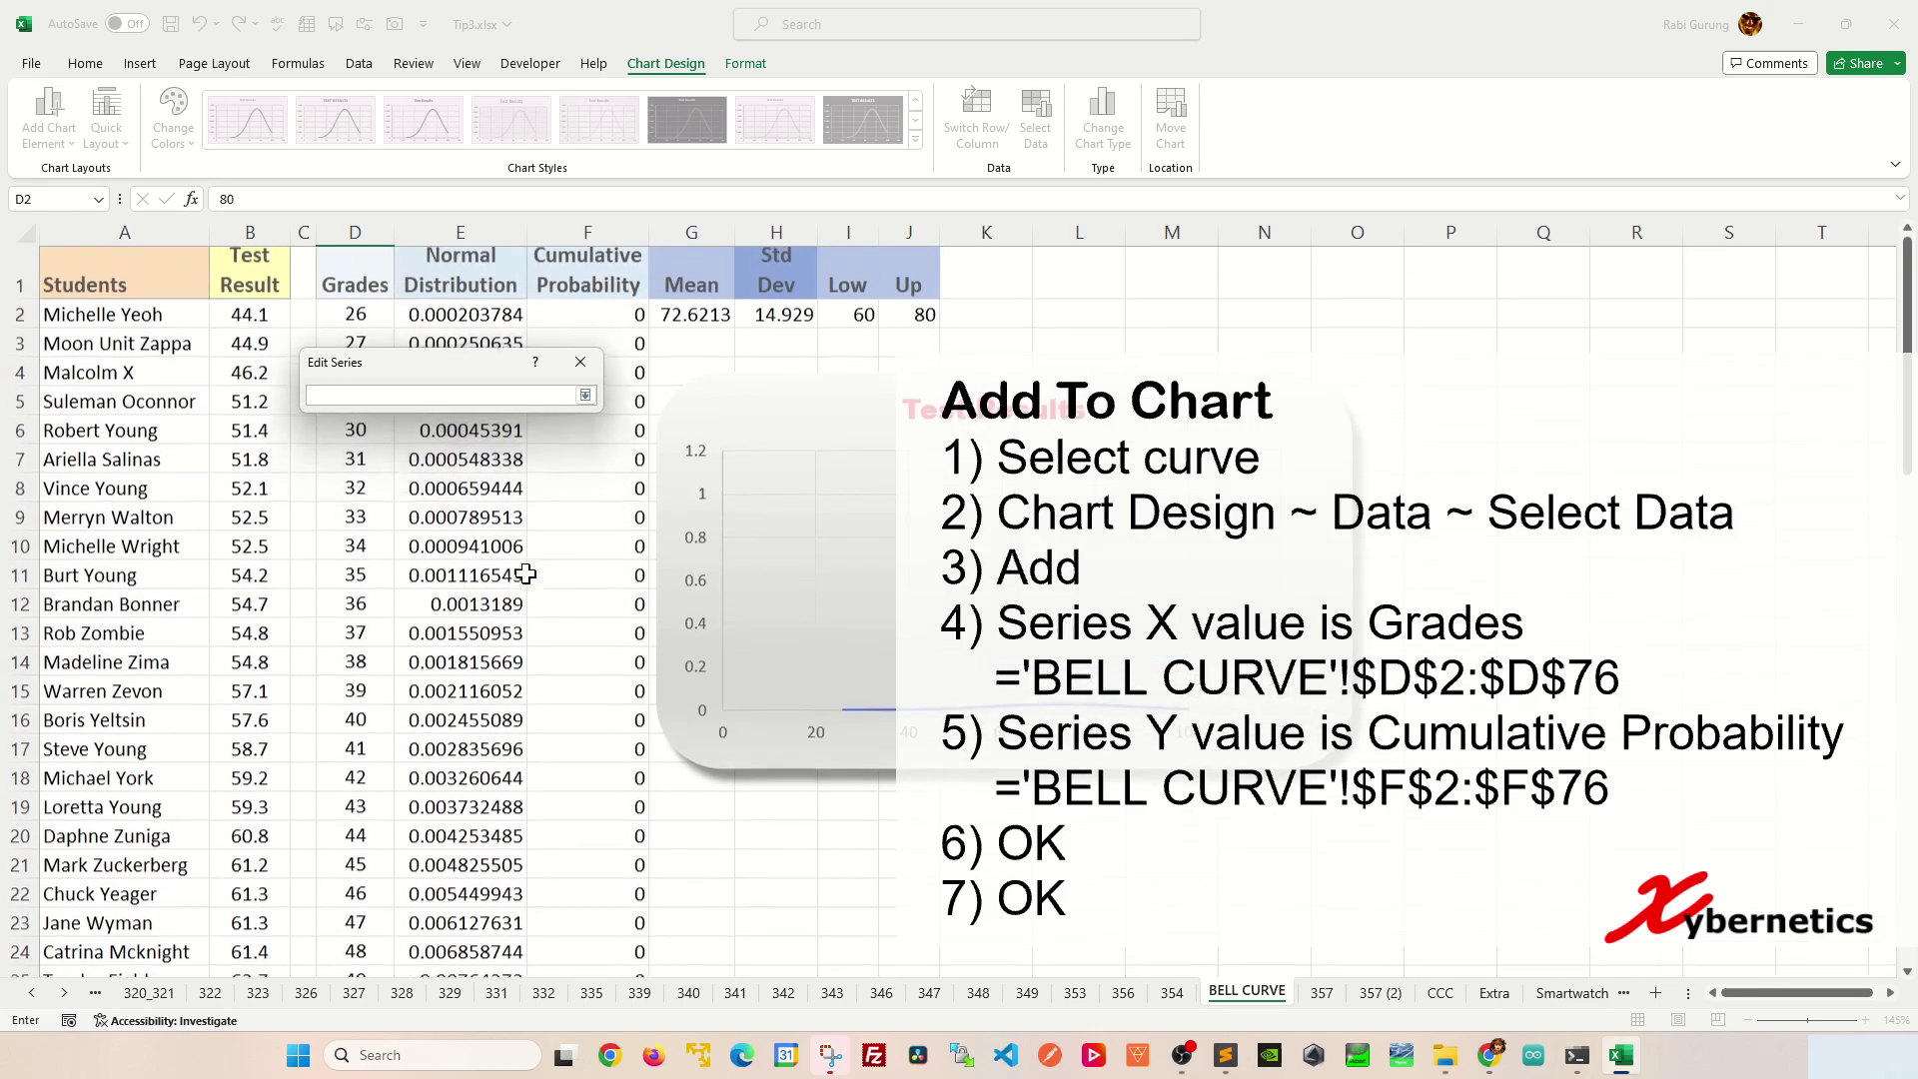
left_click(369, 319)
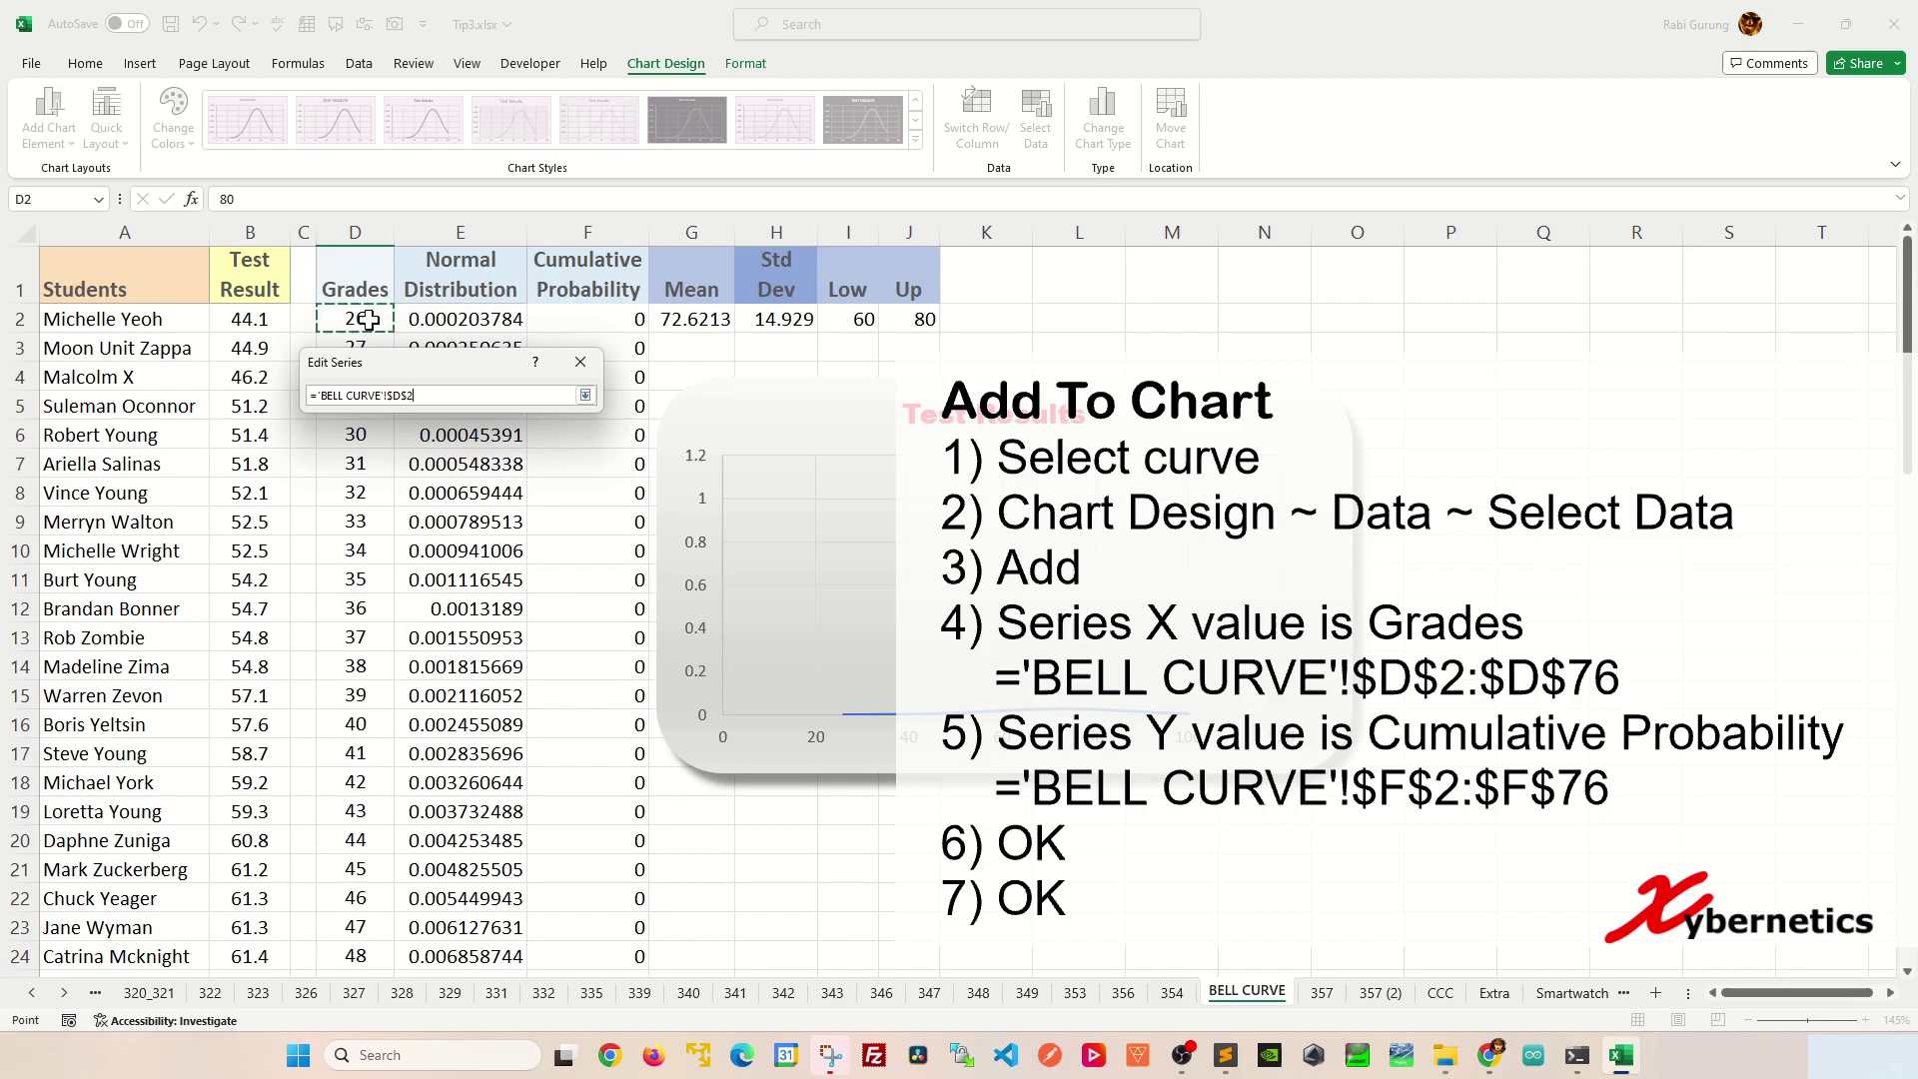
key("ctrl+shift+Down")
scroll(369, 319, "up", 17)
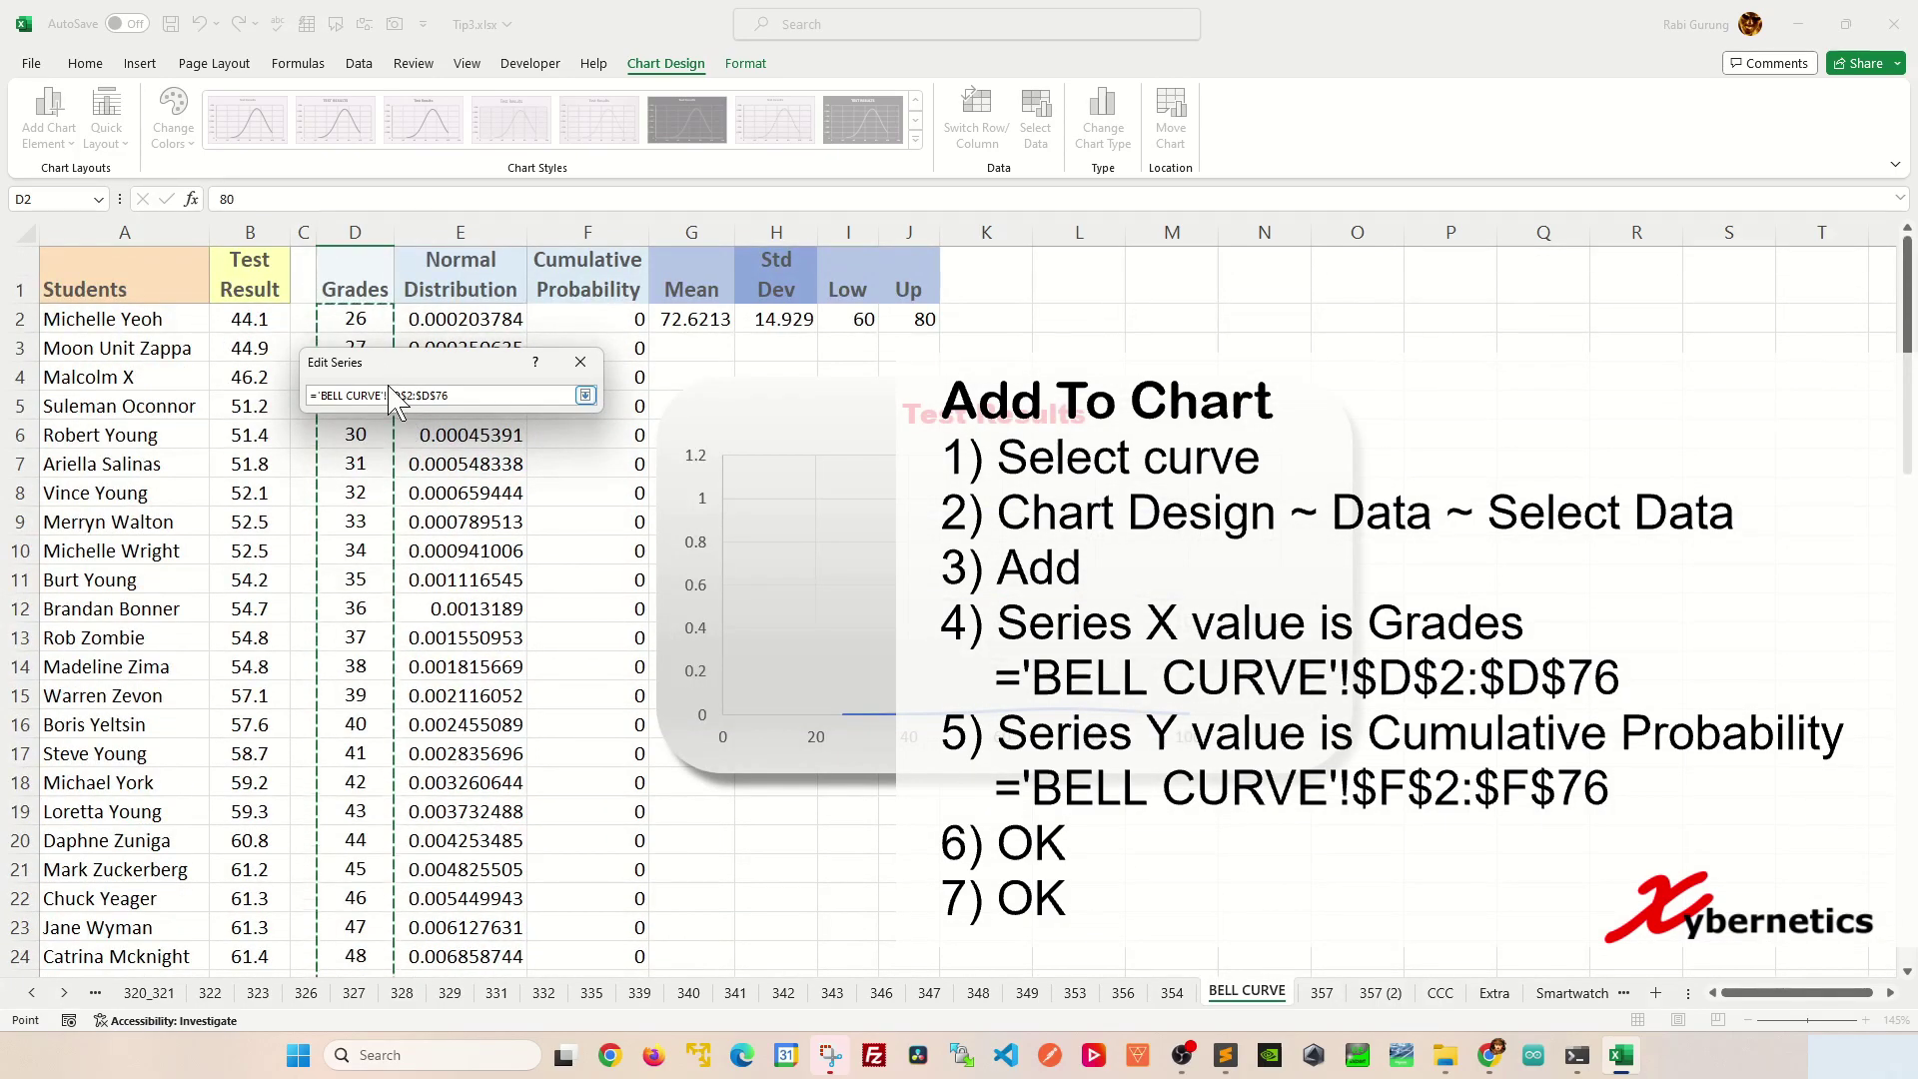
left_click(586, 395)
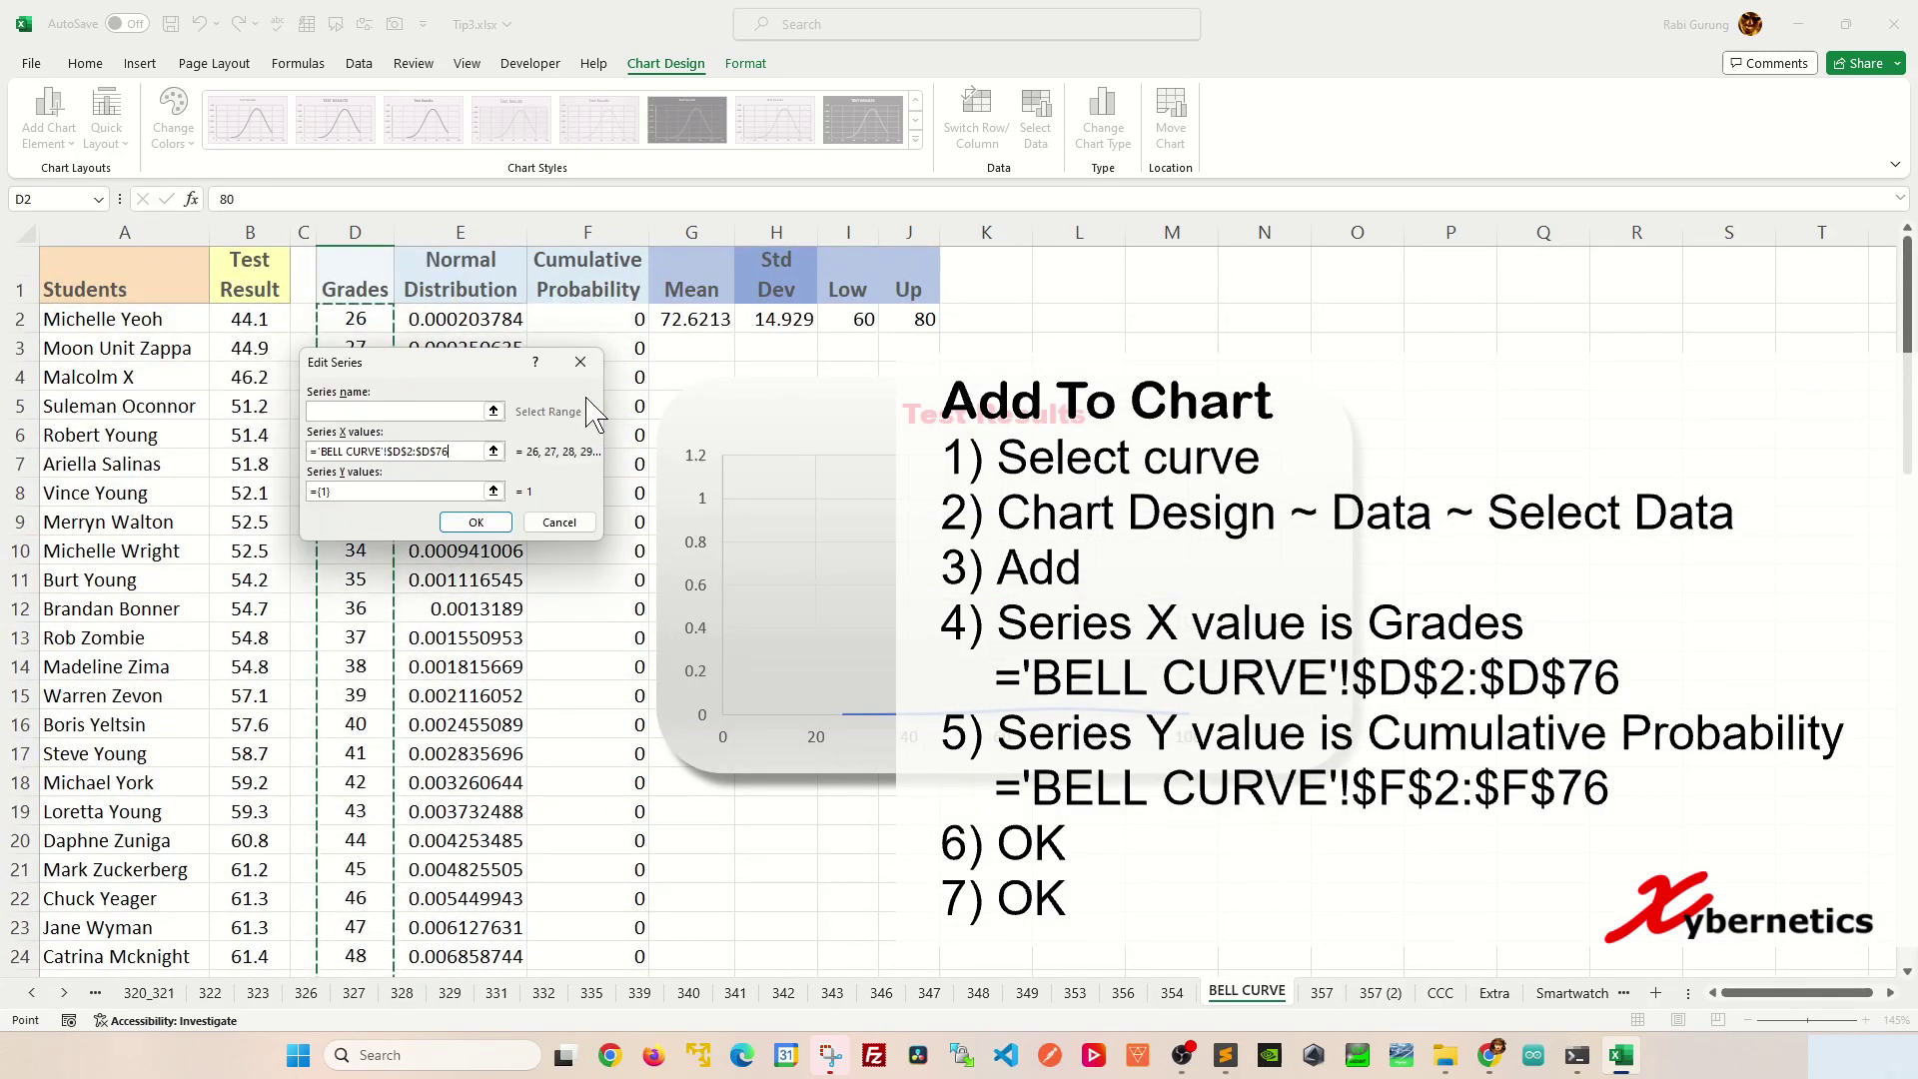
- Set the new series' Y values to F2:F76 and confirm it
left_click(313, 492)
left_click(494, 492)
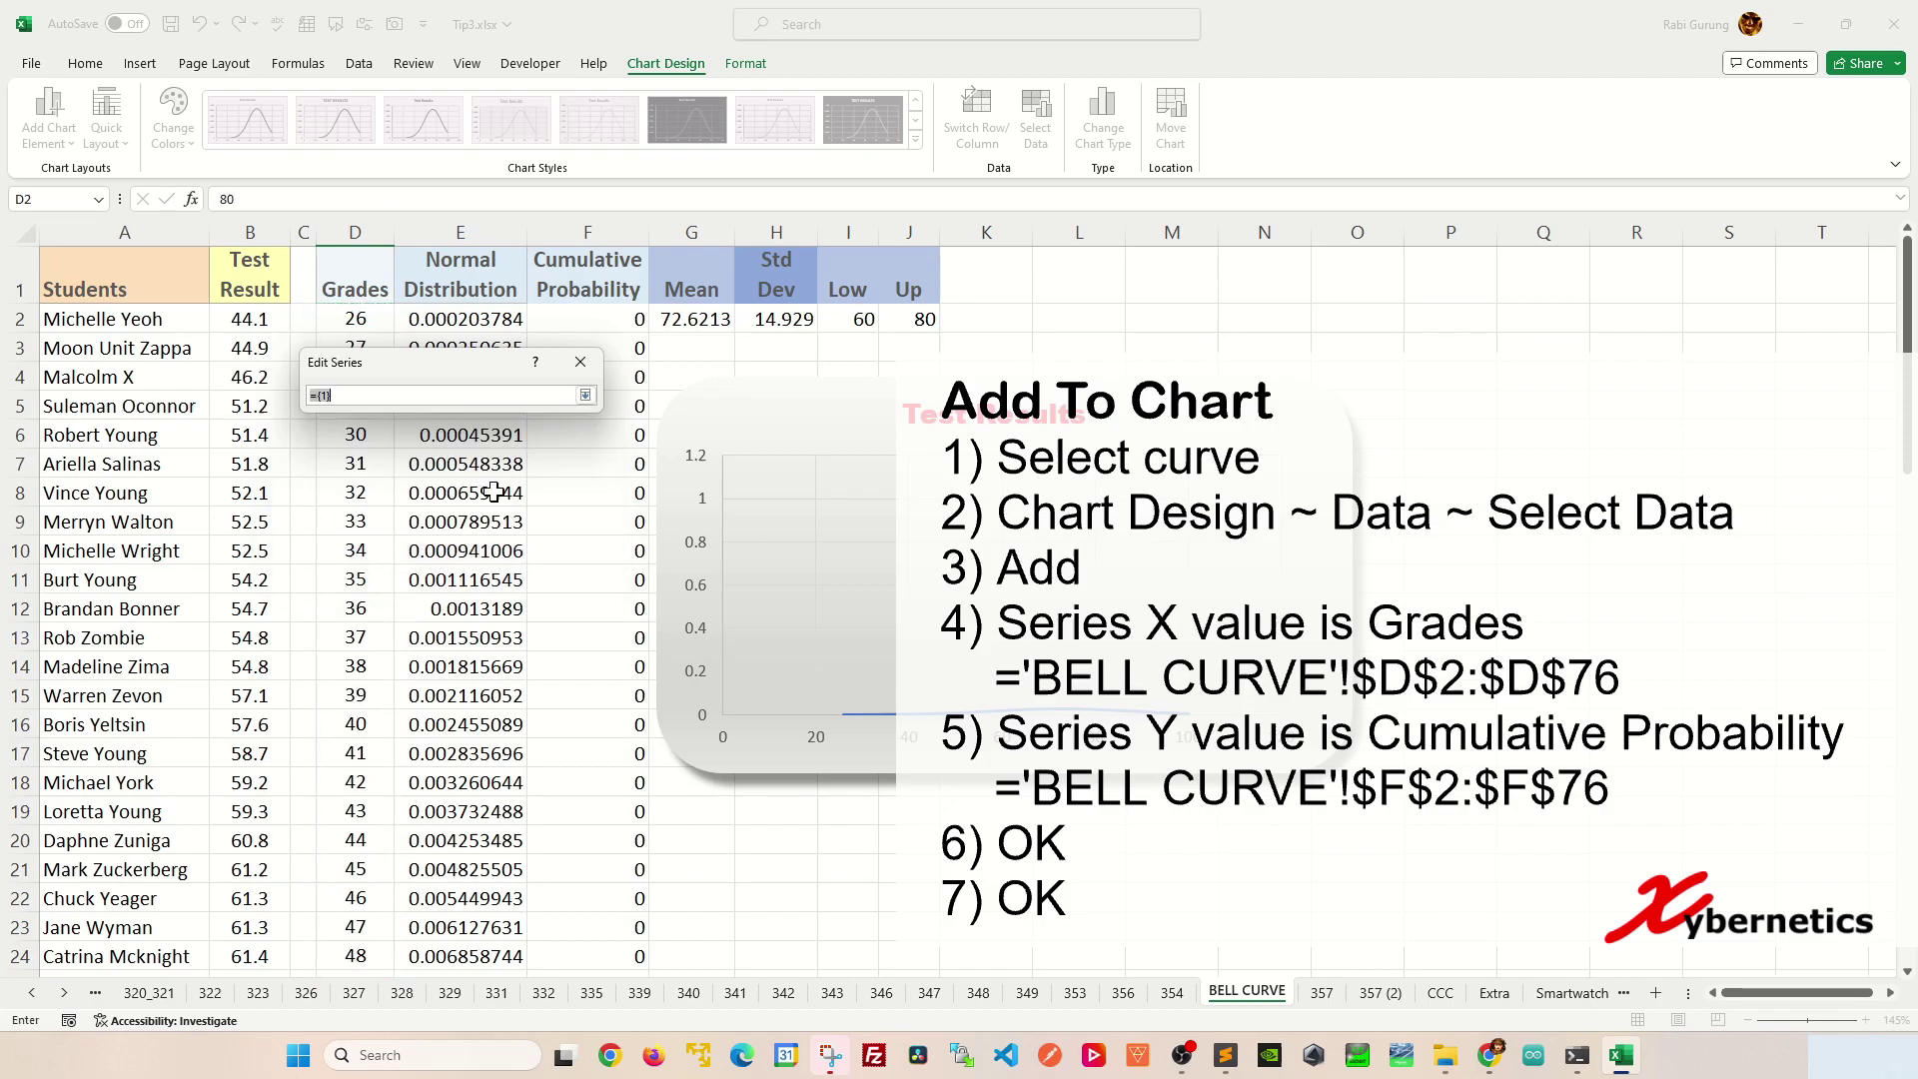
left_click(612, 326)
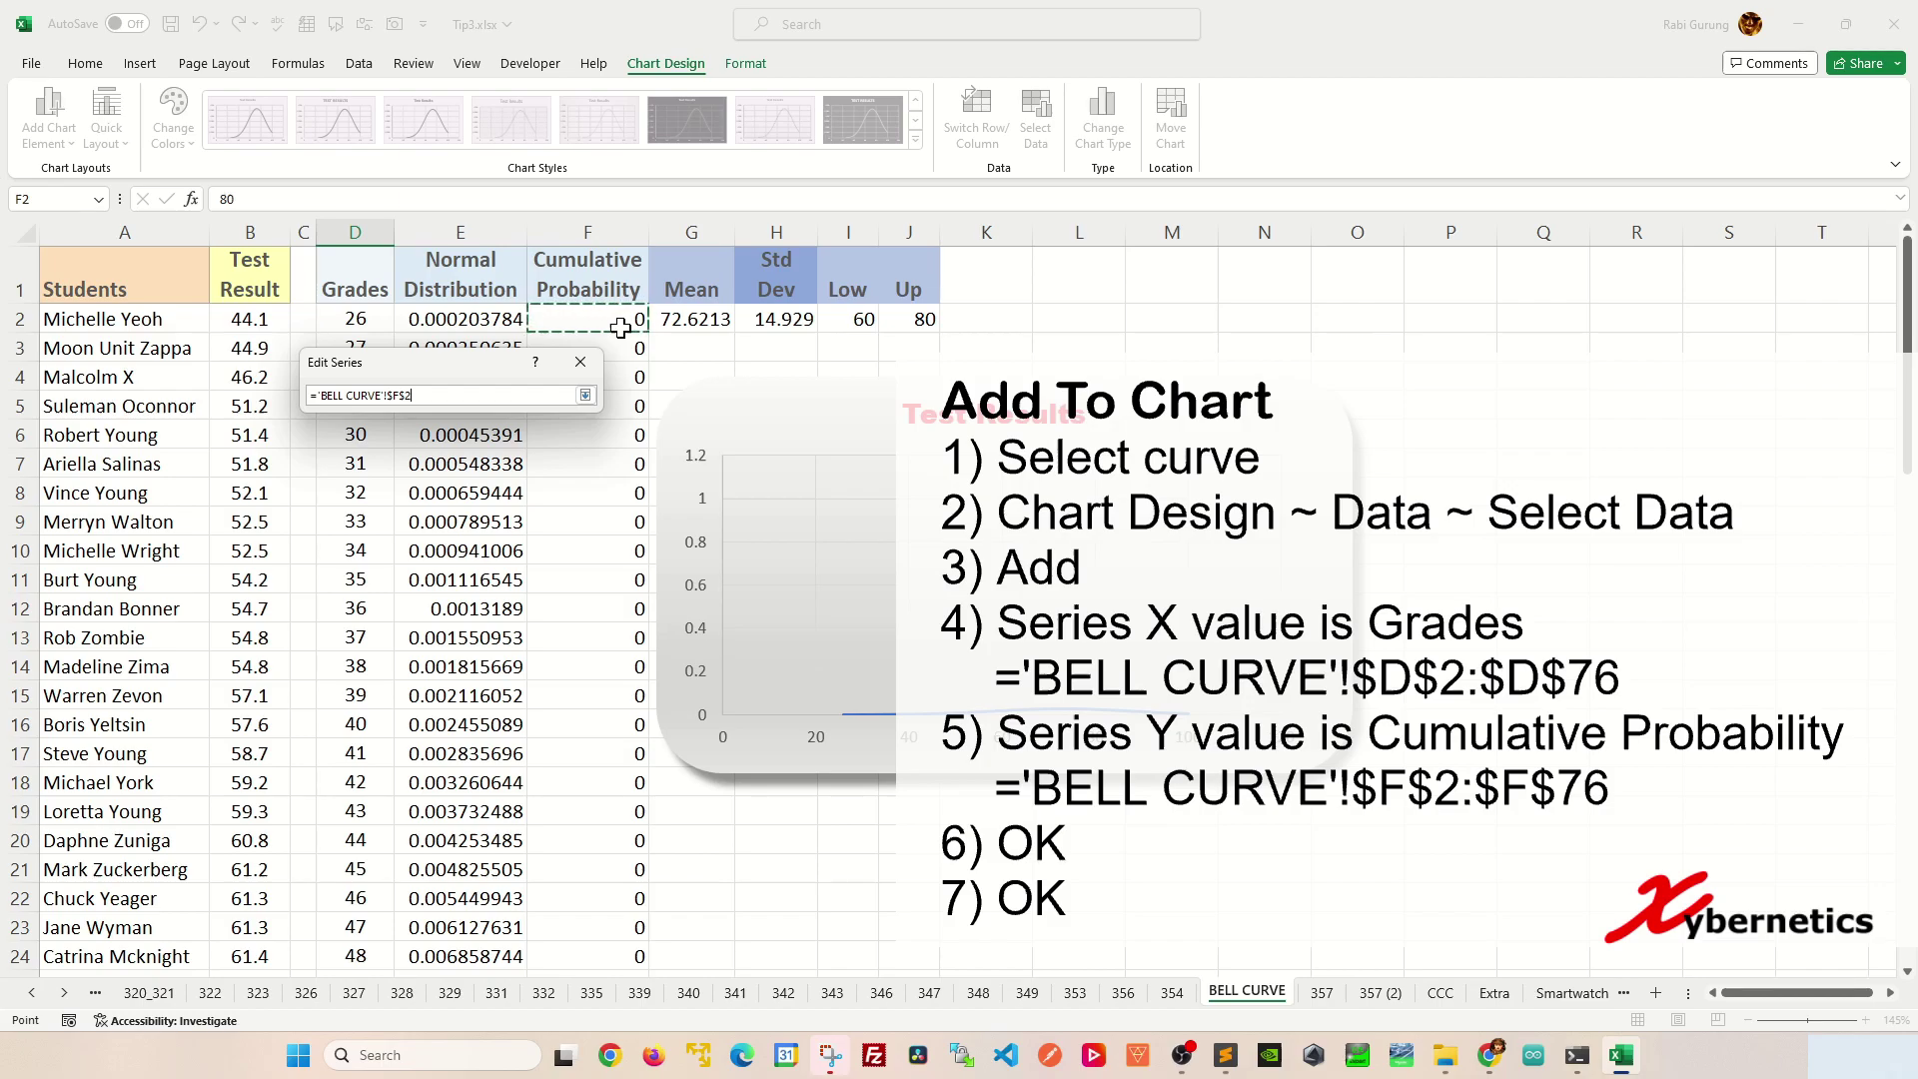
scroll(639, 400, "up", 15)
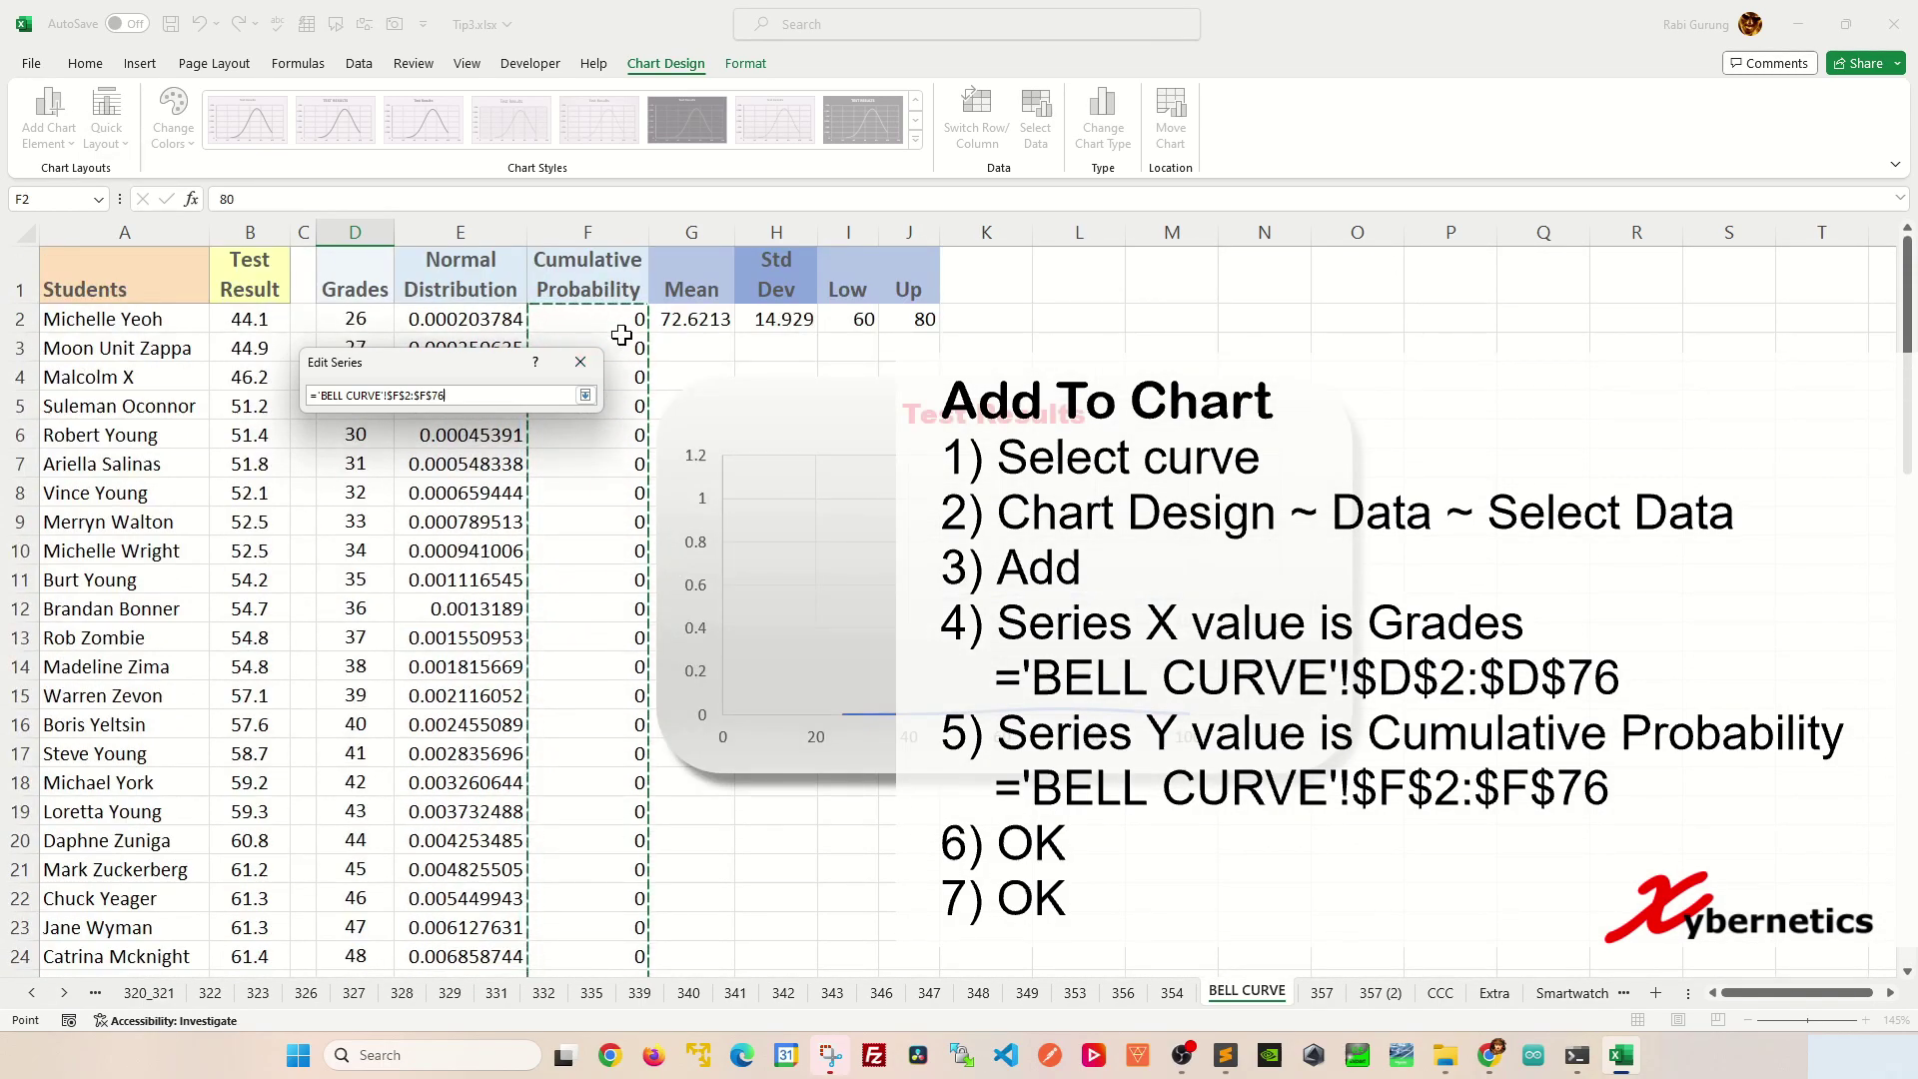
left_click(586, 398)
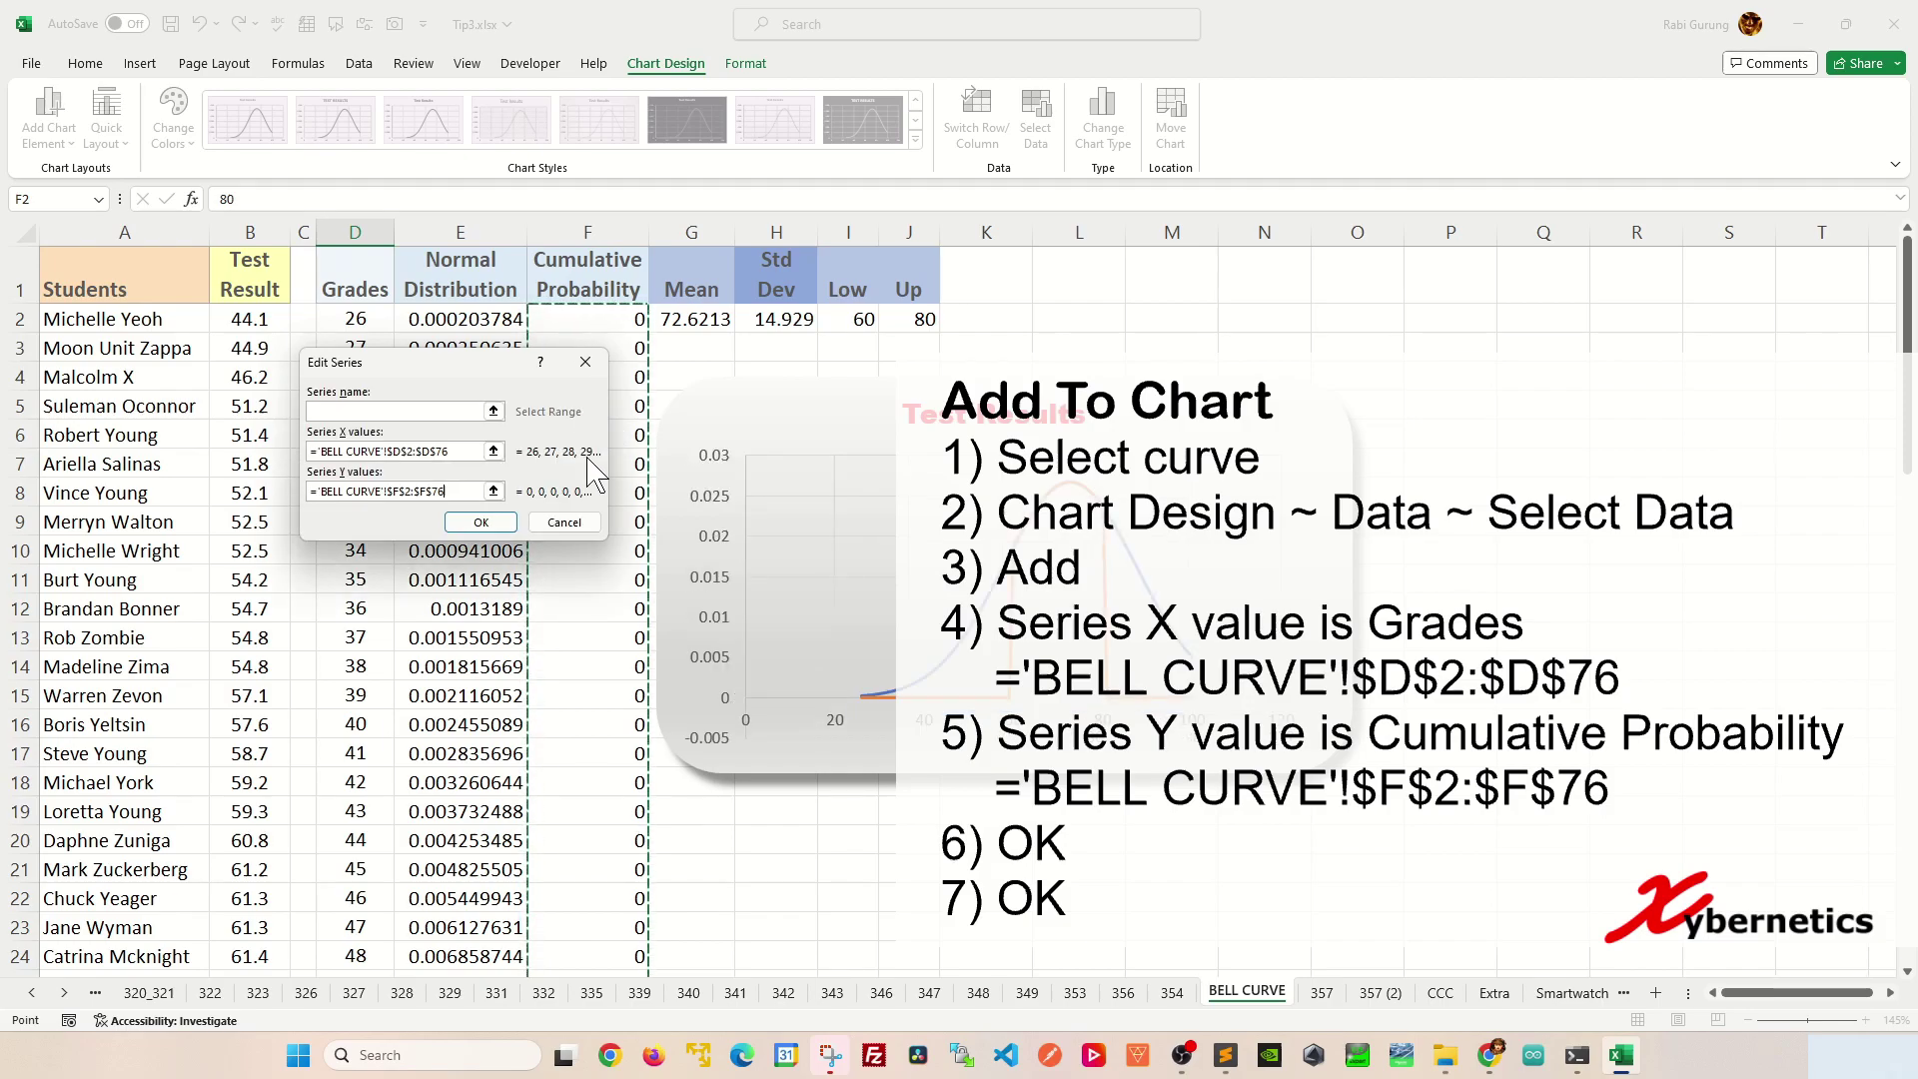
left_click(481, 522)
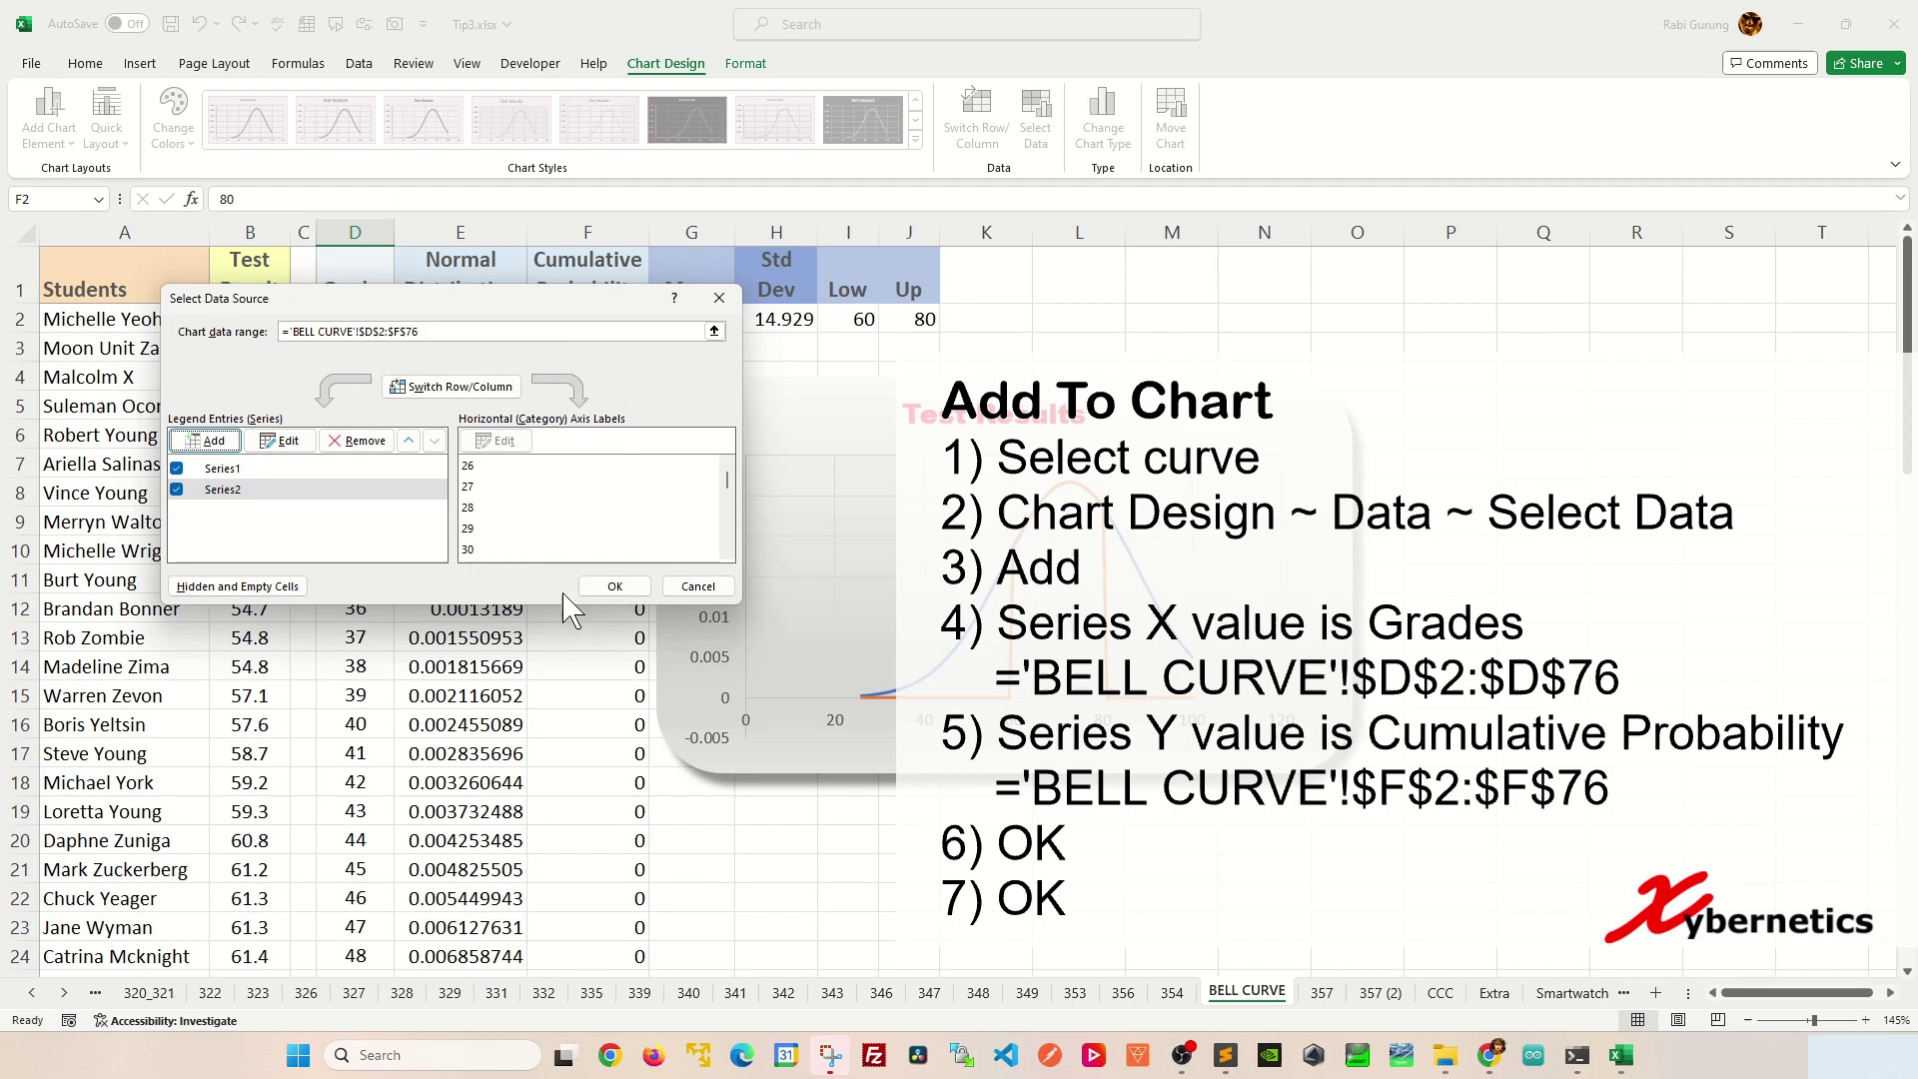
- Change the chart to a combo with Series1 as a line and Series2 as an area
left_click(615, 588)
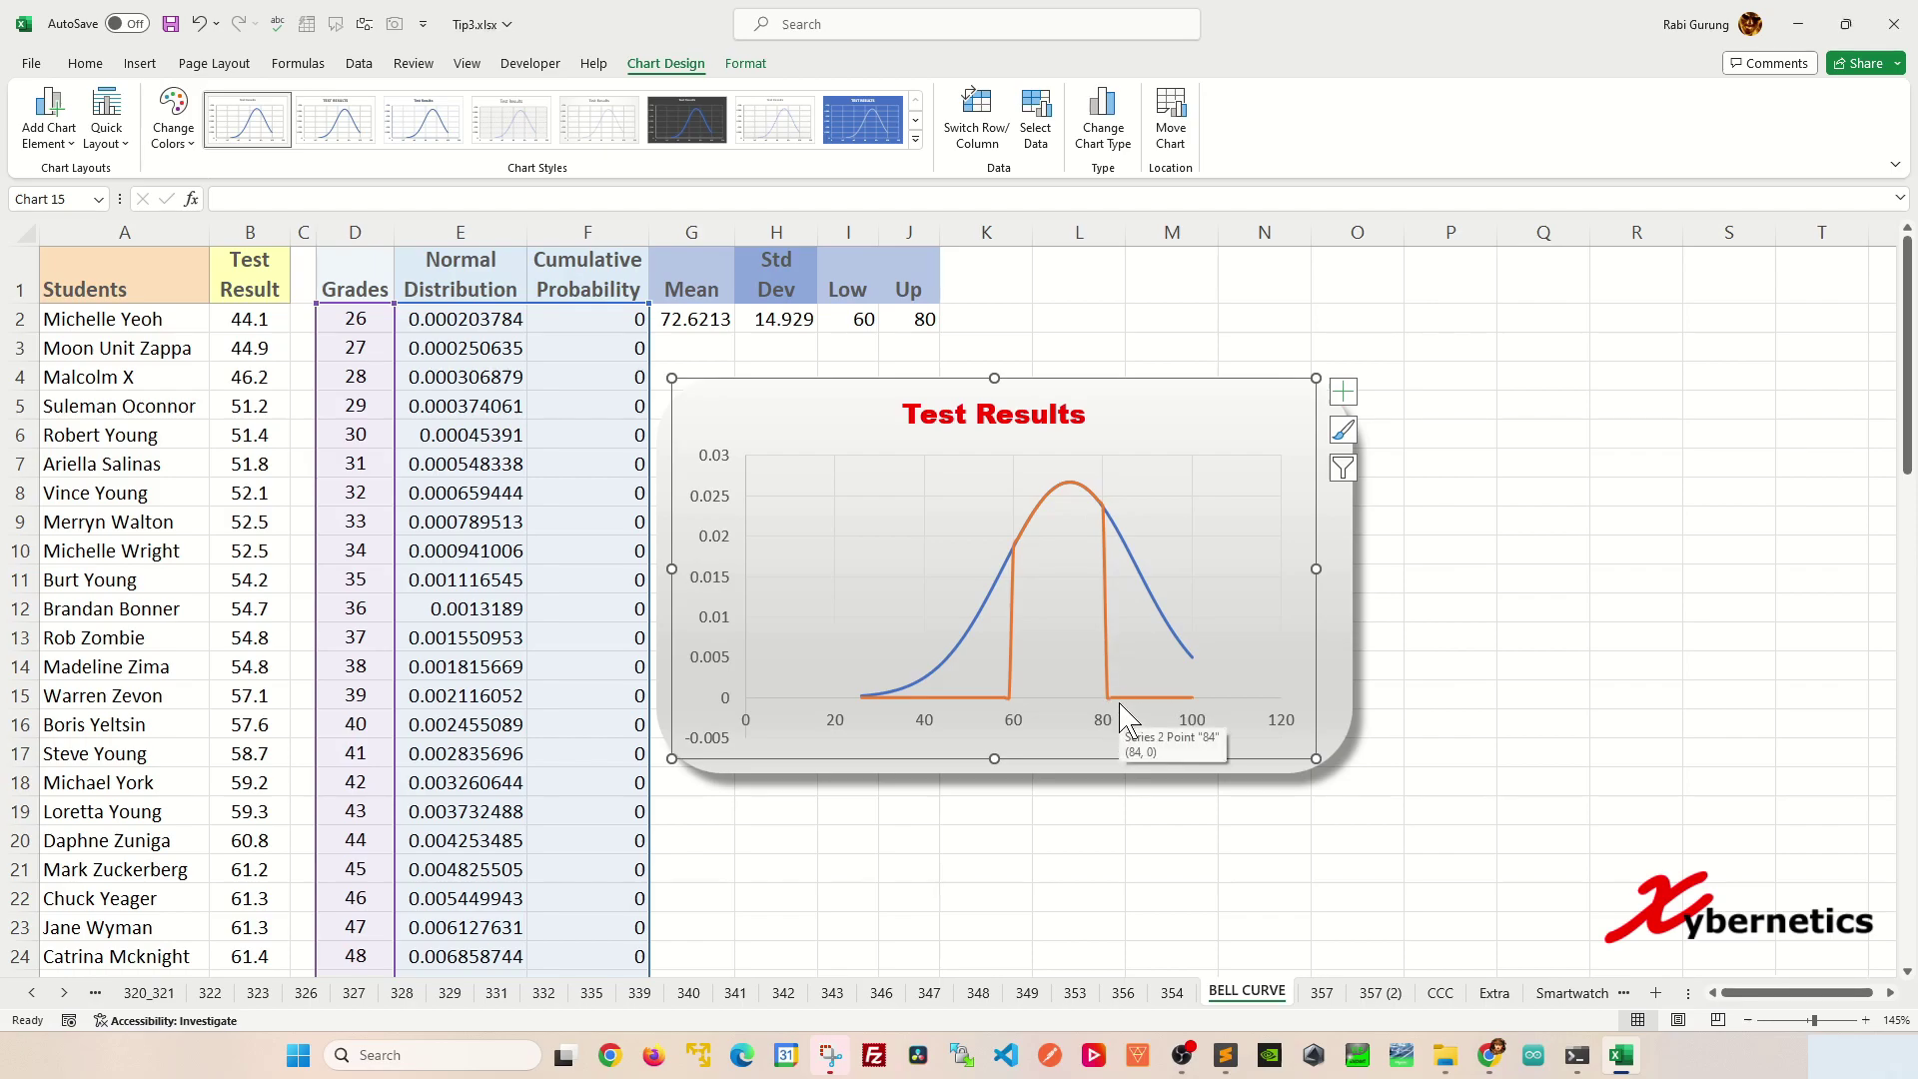
left_click(966, 634)
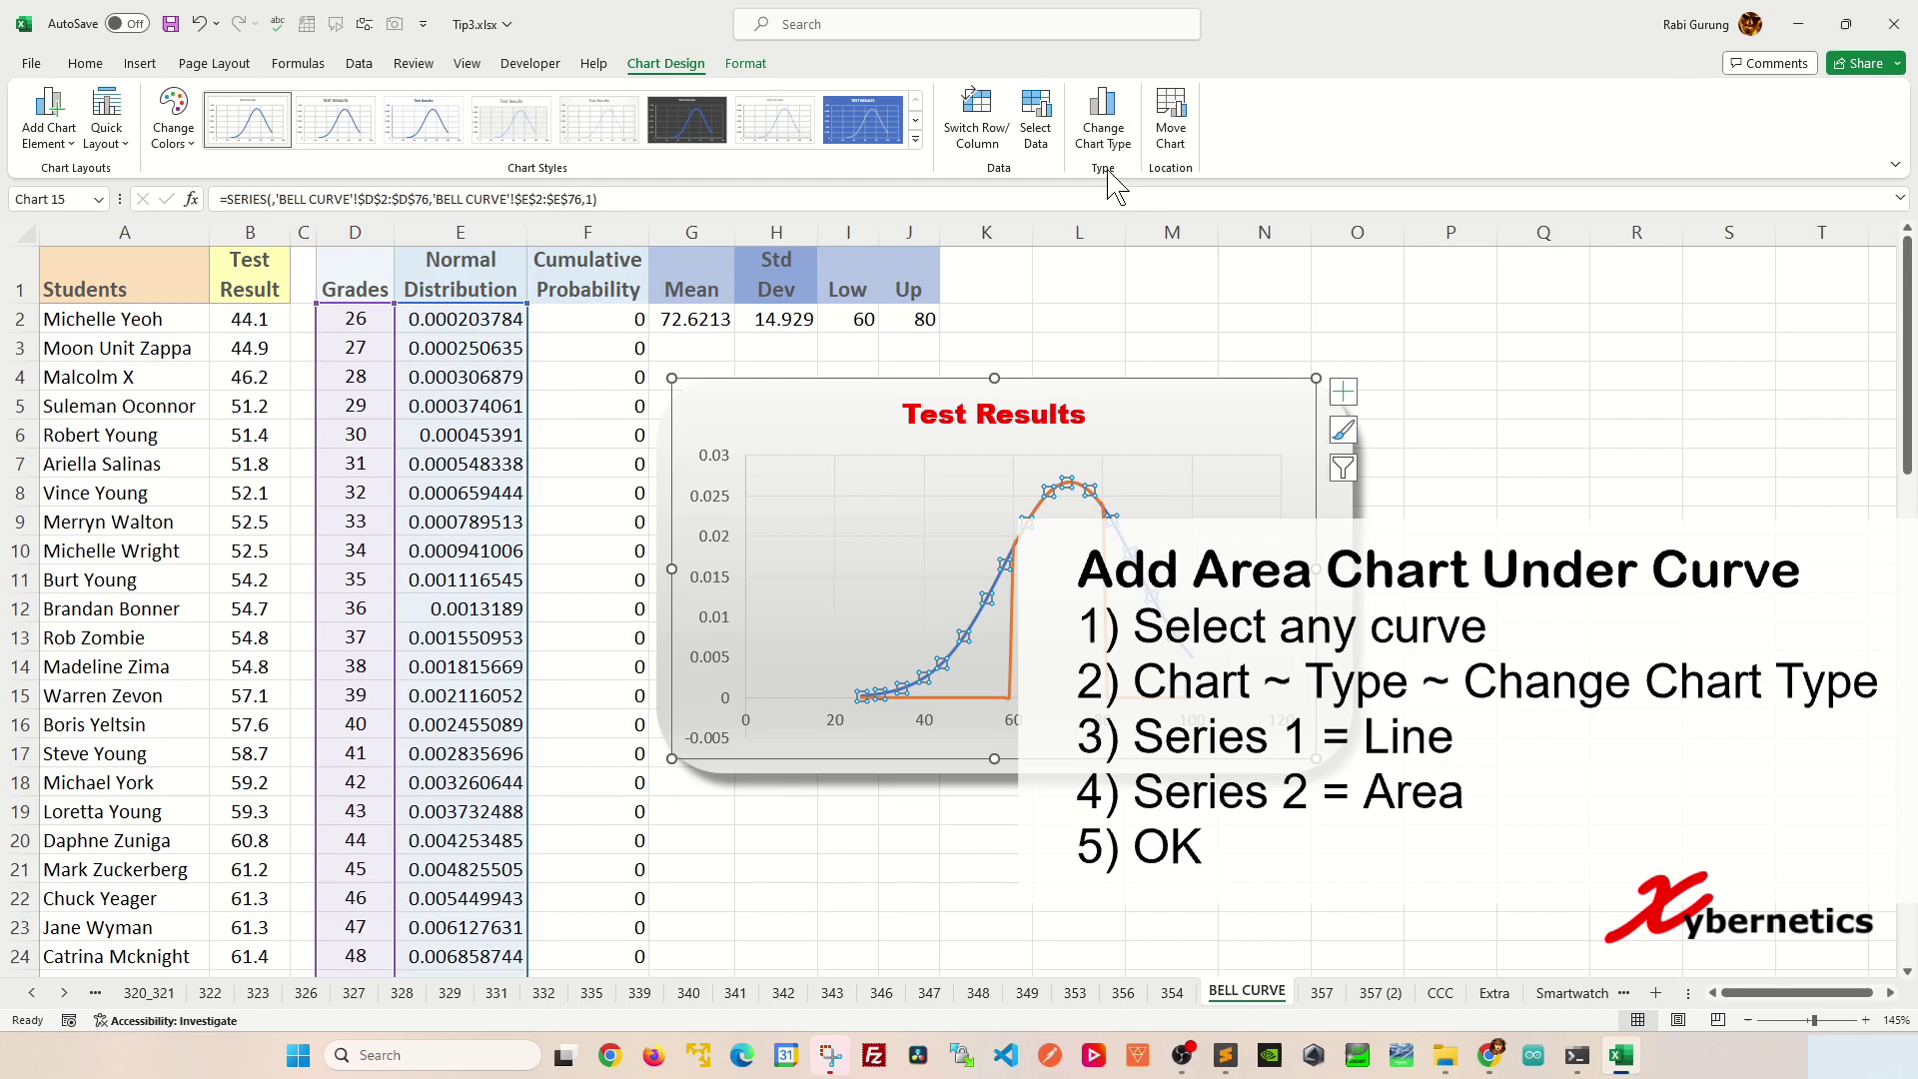
left_click(1105, 128)
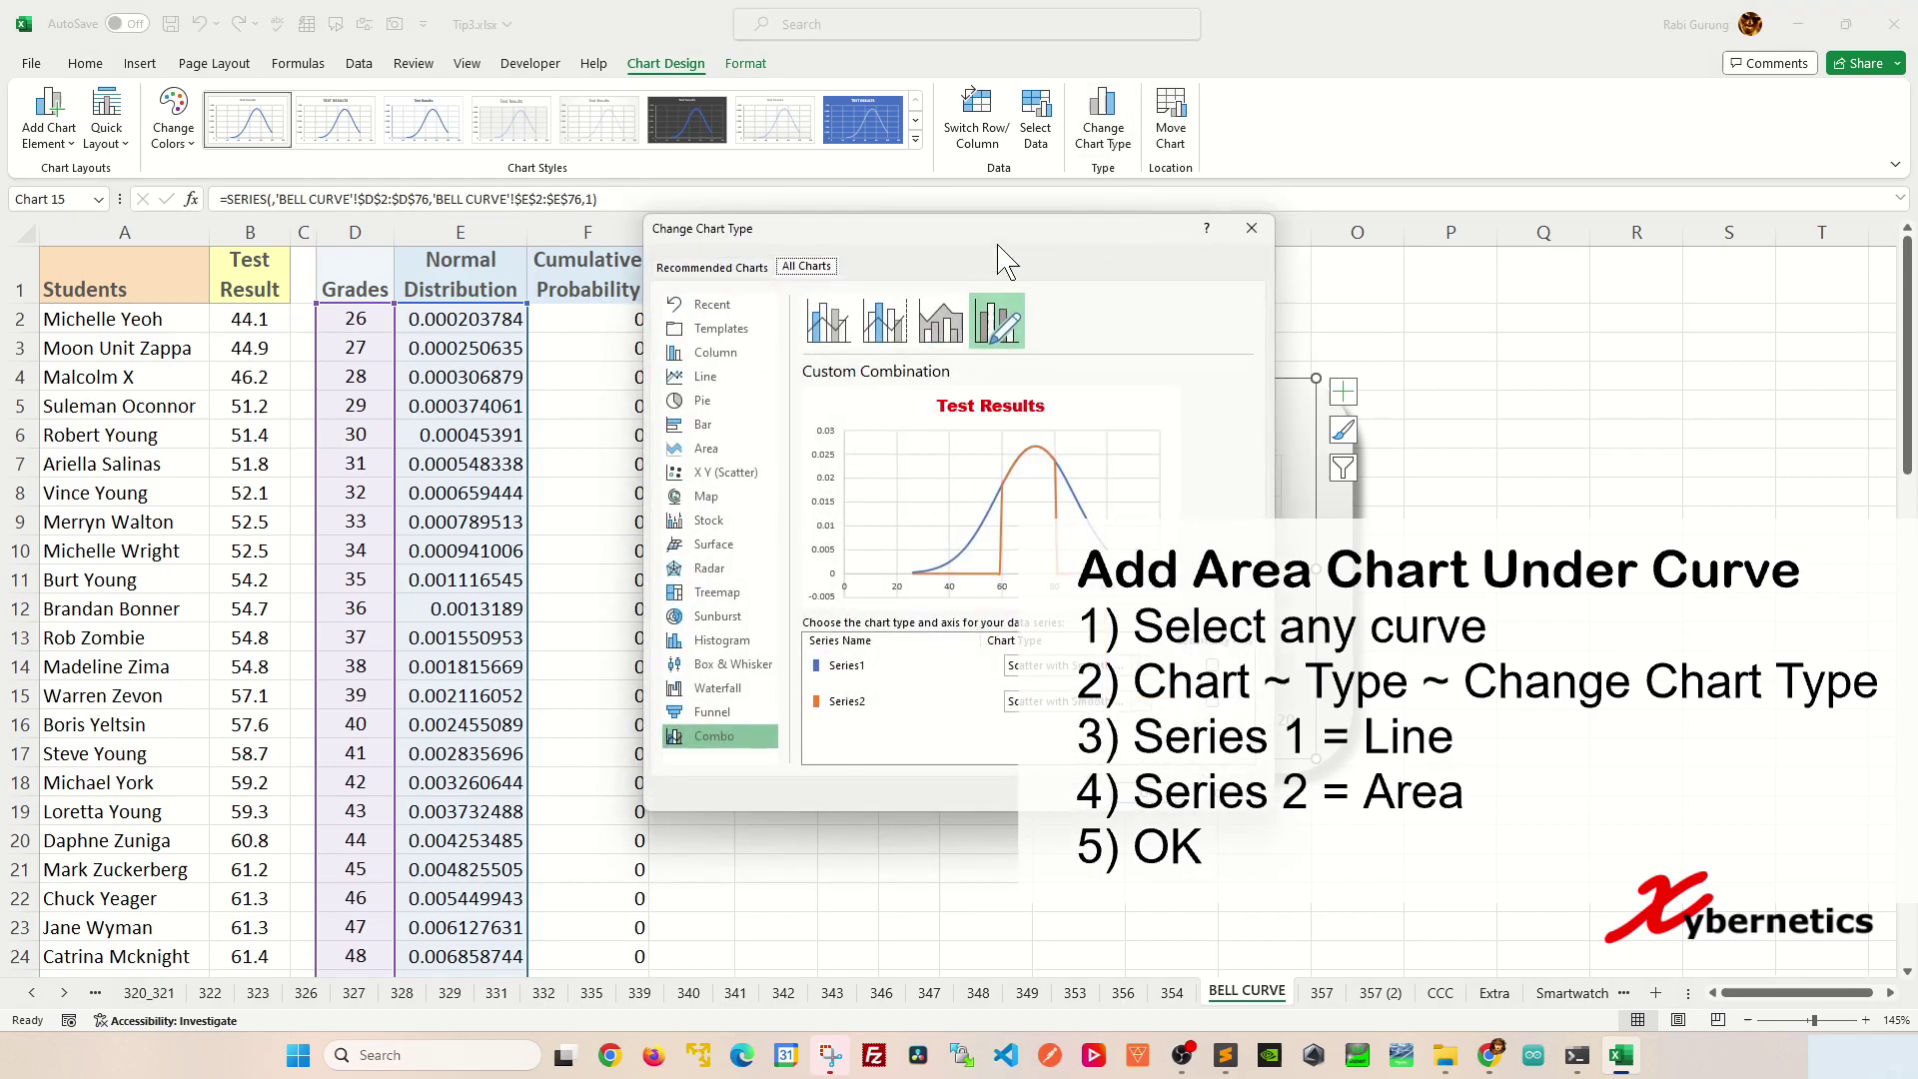
left_click_drag(1000, 239, 506, 190)
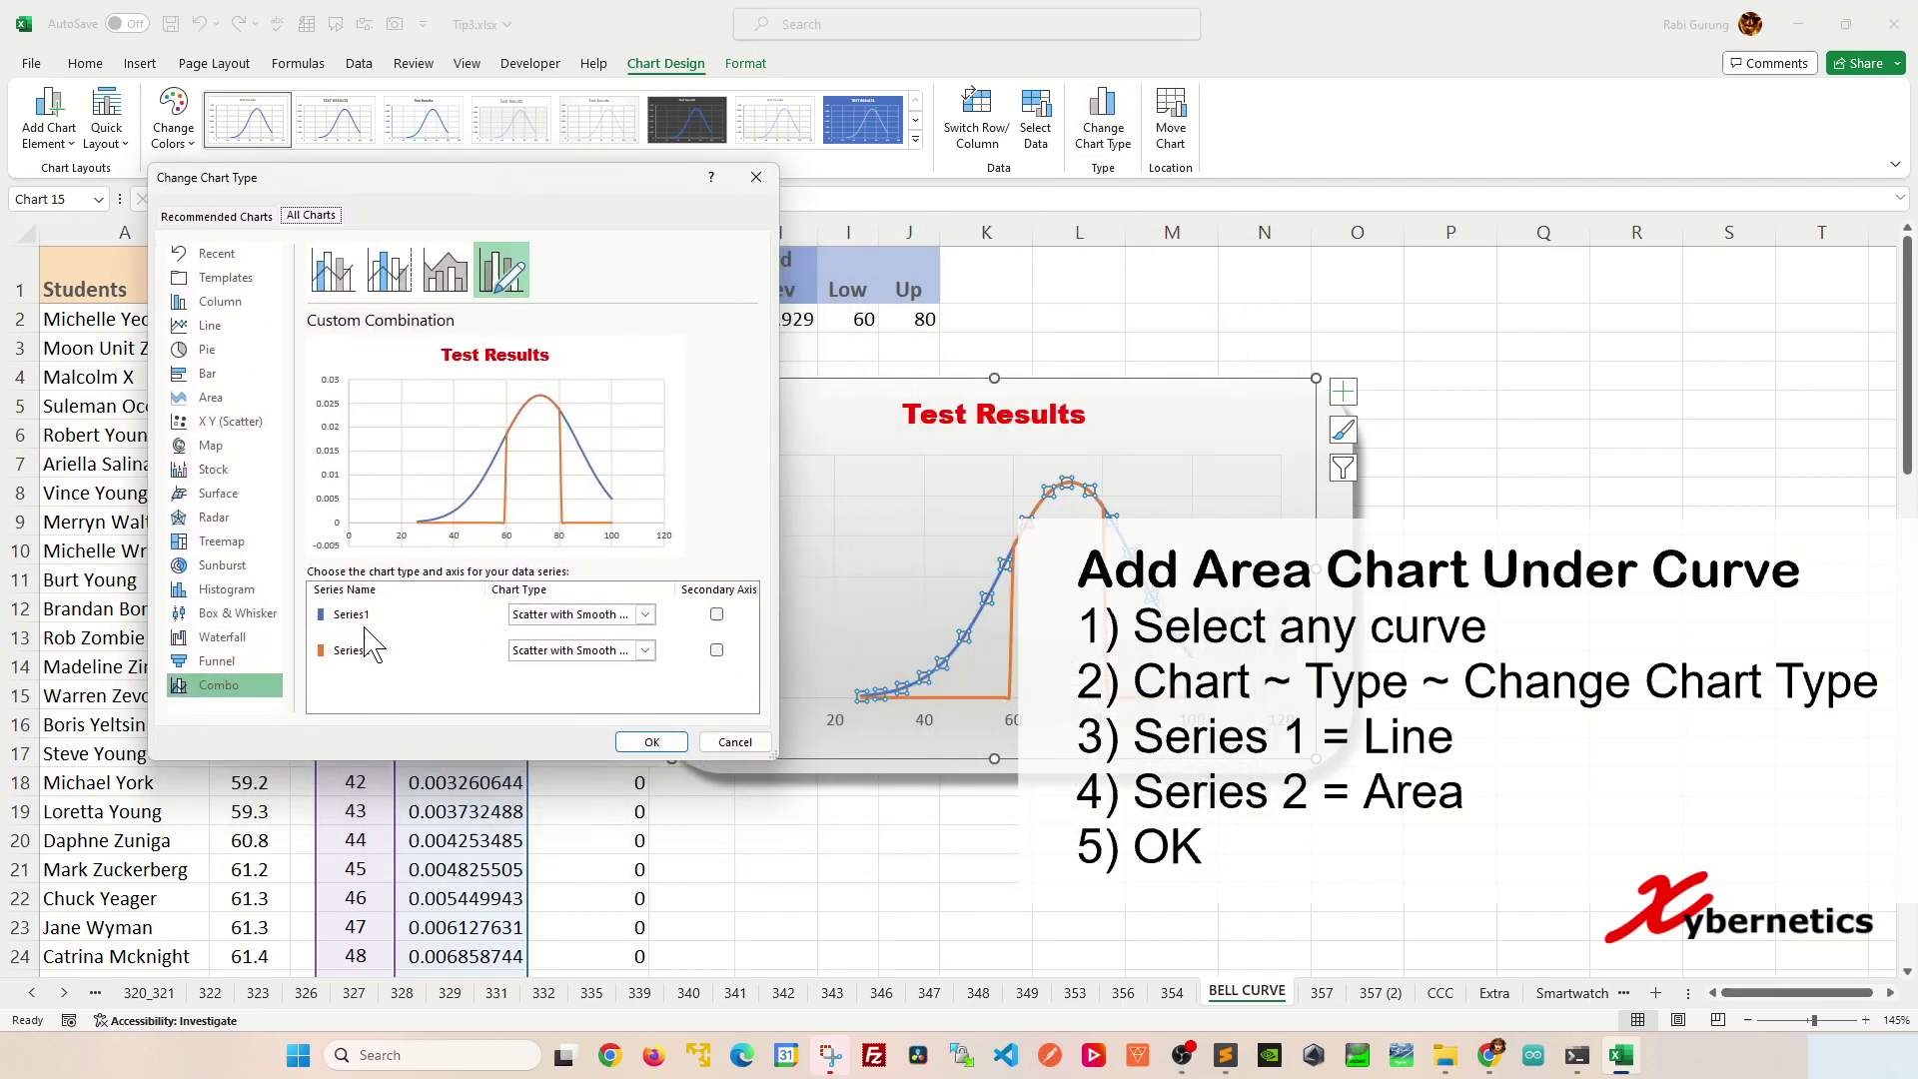
left_click(645, 615)
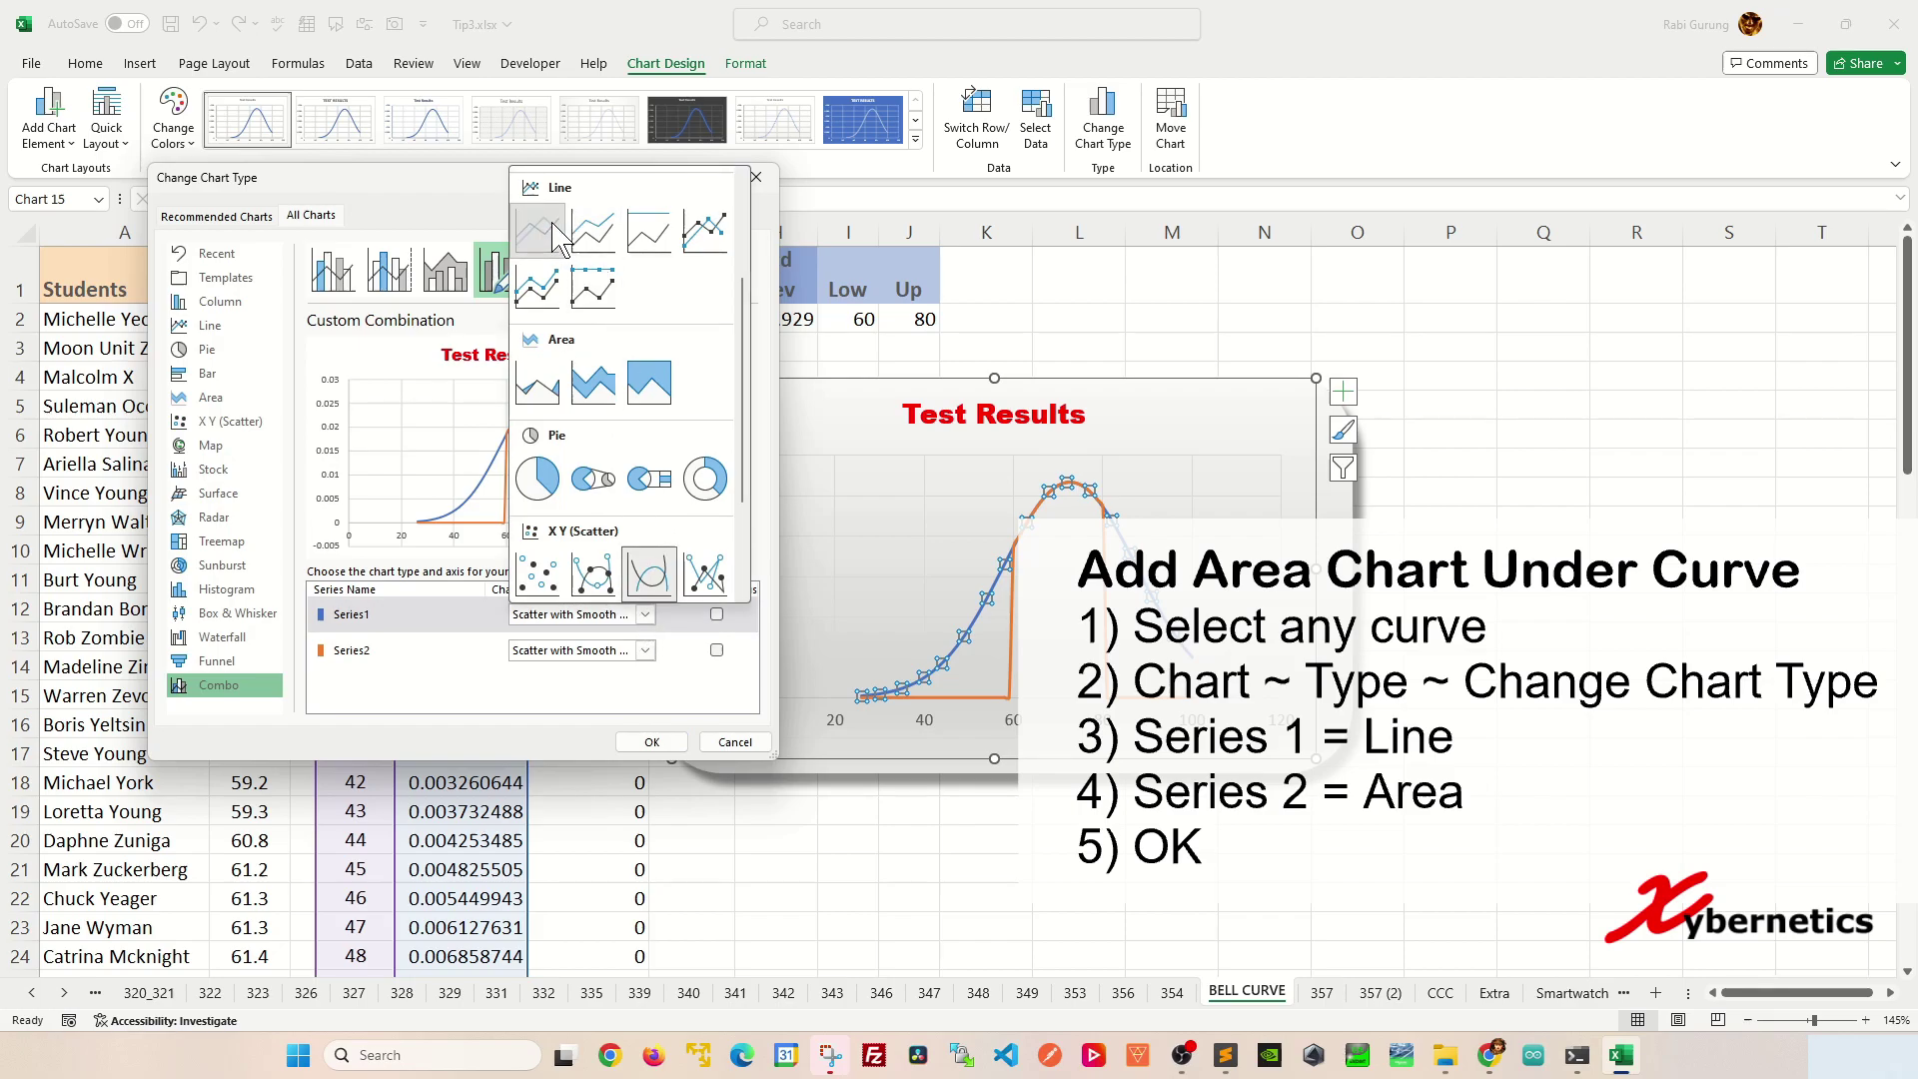
left_click(560, 238)
left_click(645, 651)
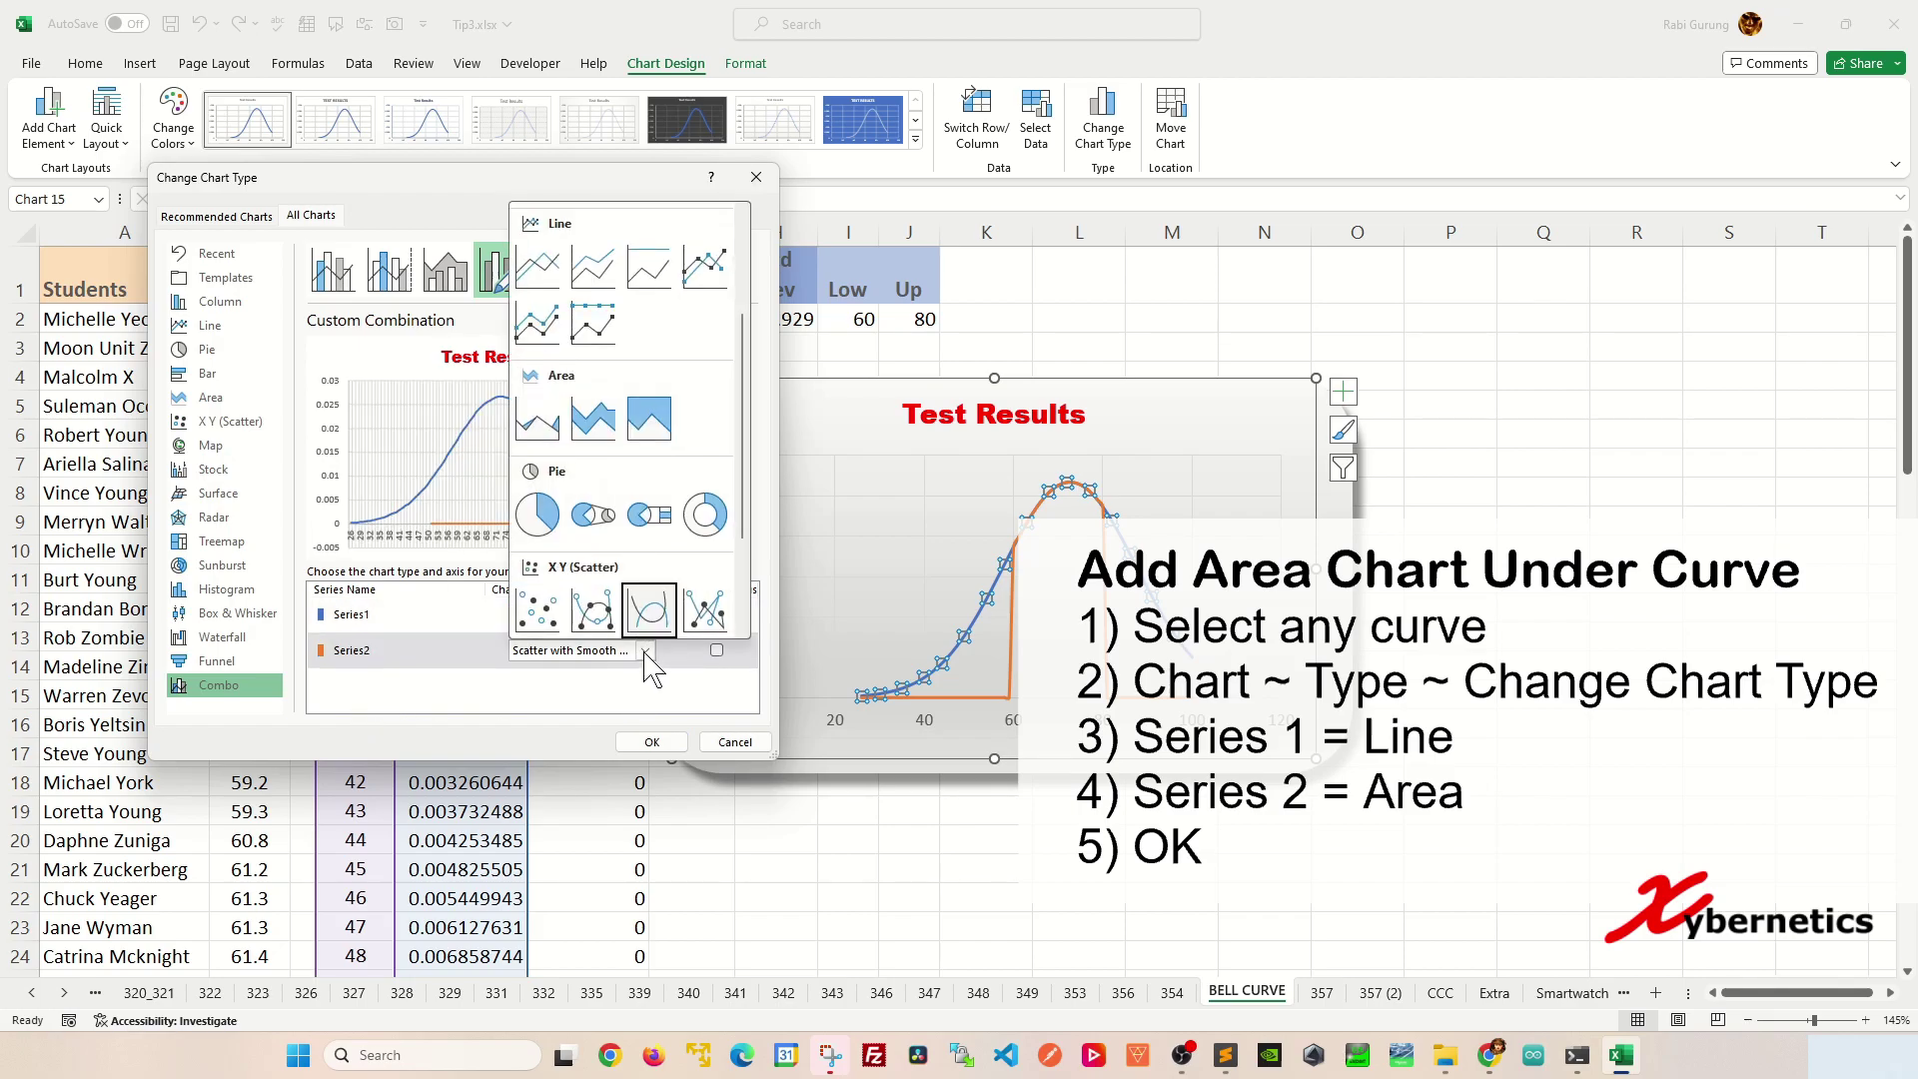
left_click(556, 438)
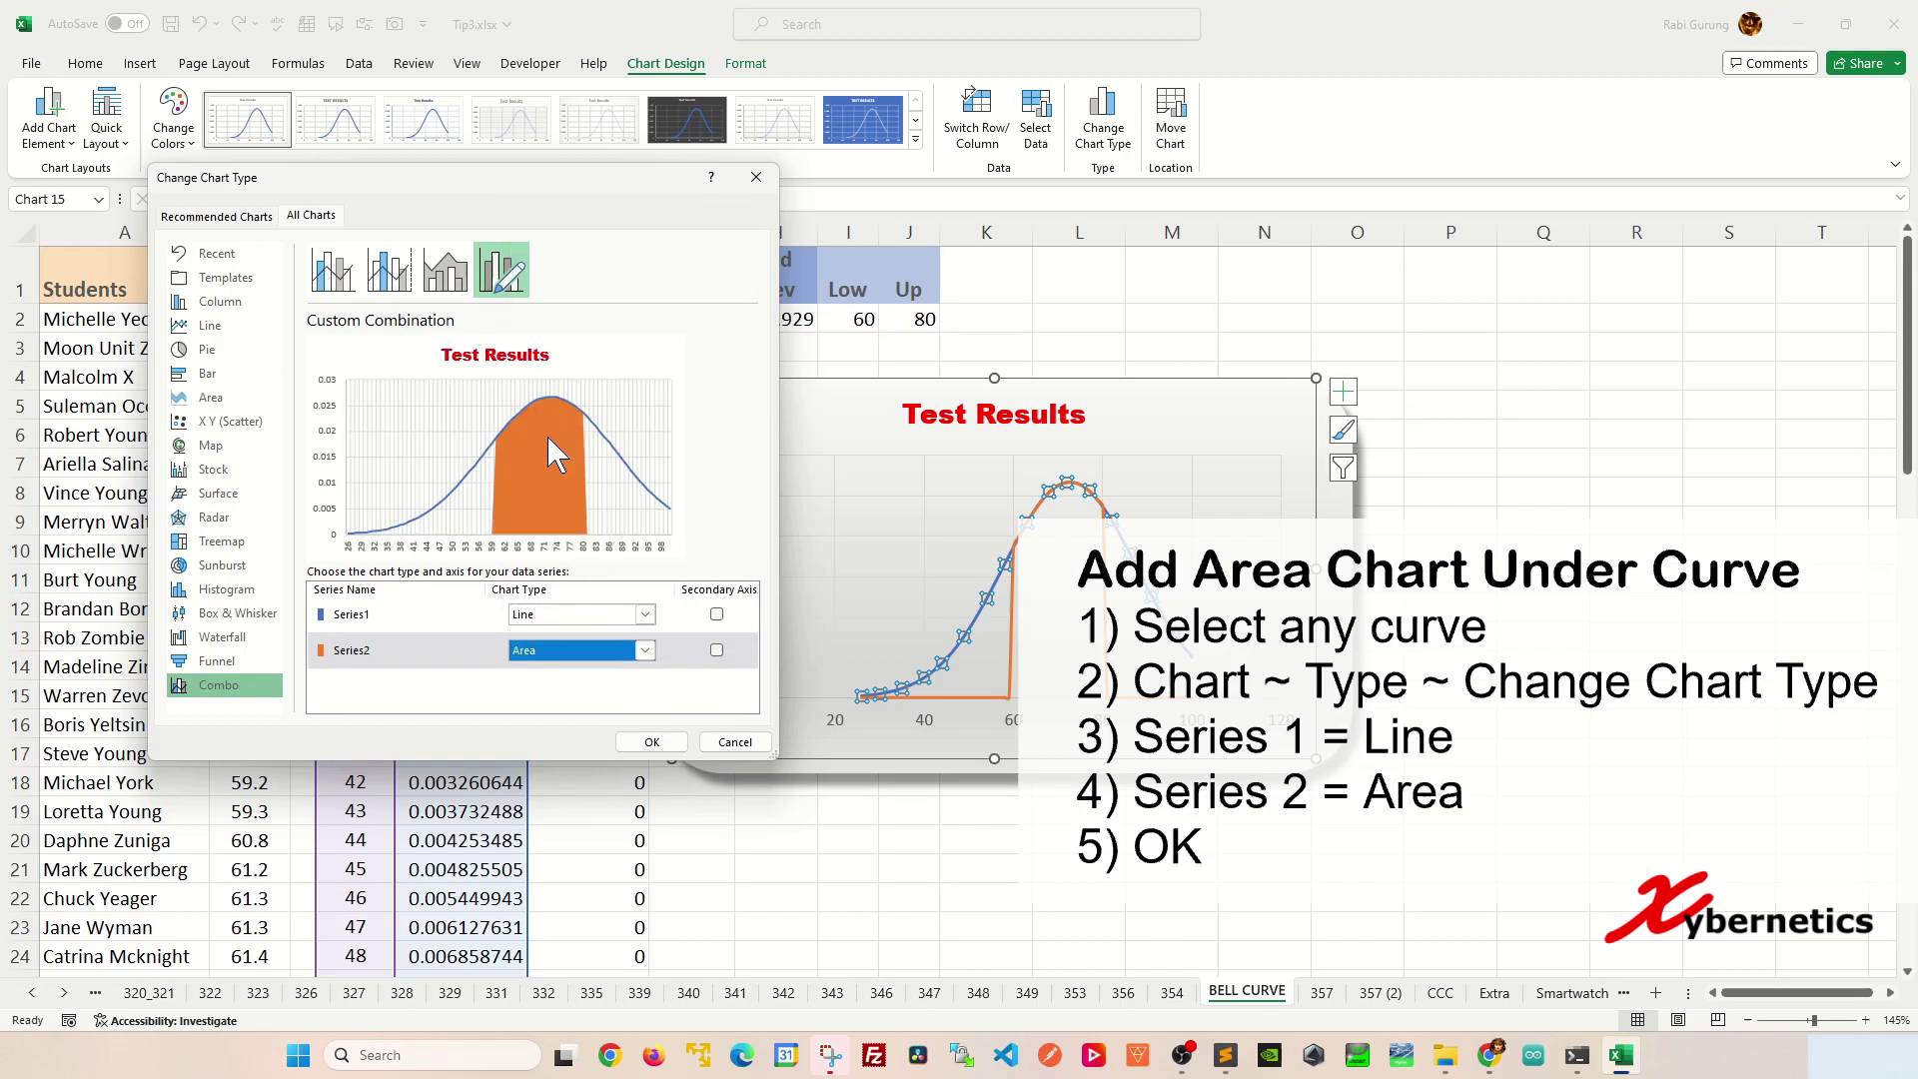
left_click(651, 742)
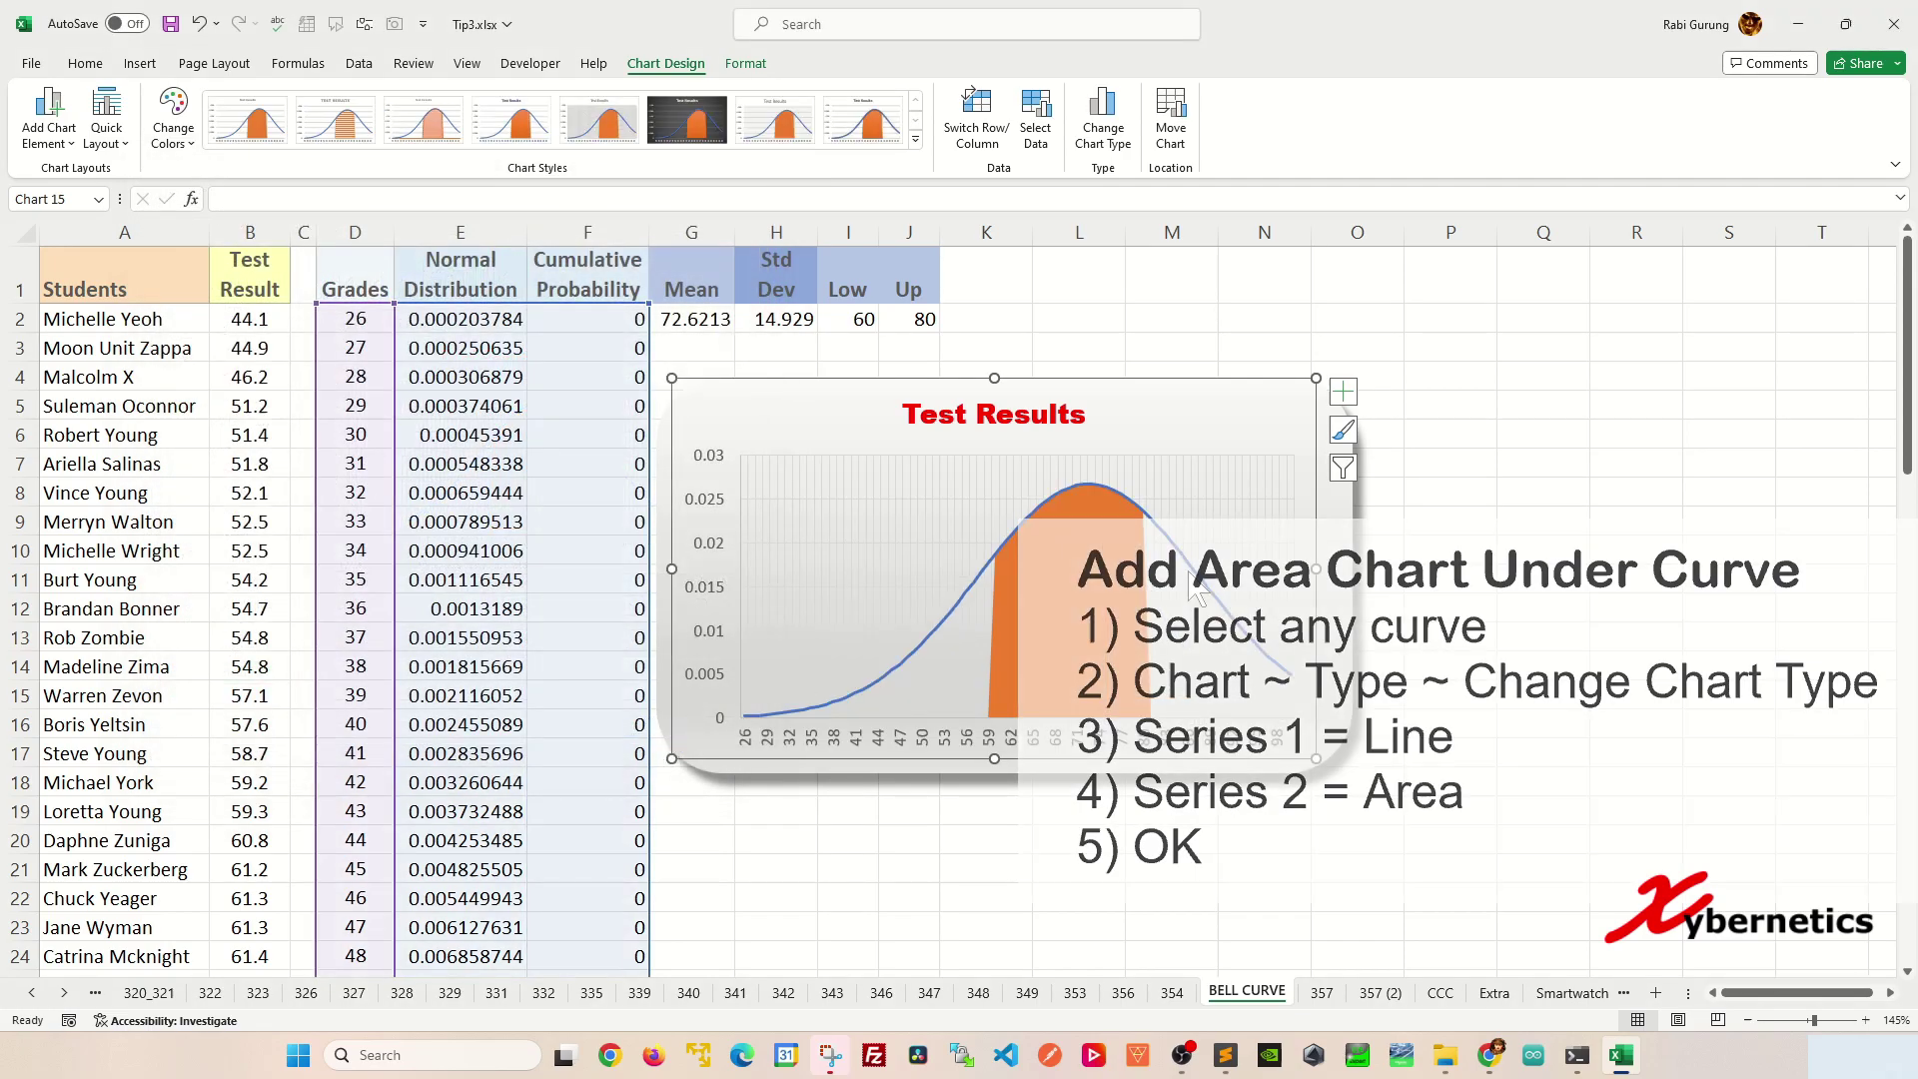
- Format the area series with a light-blue solid fill and a solid border line
left_click(1079, 562)
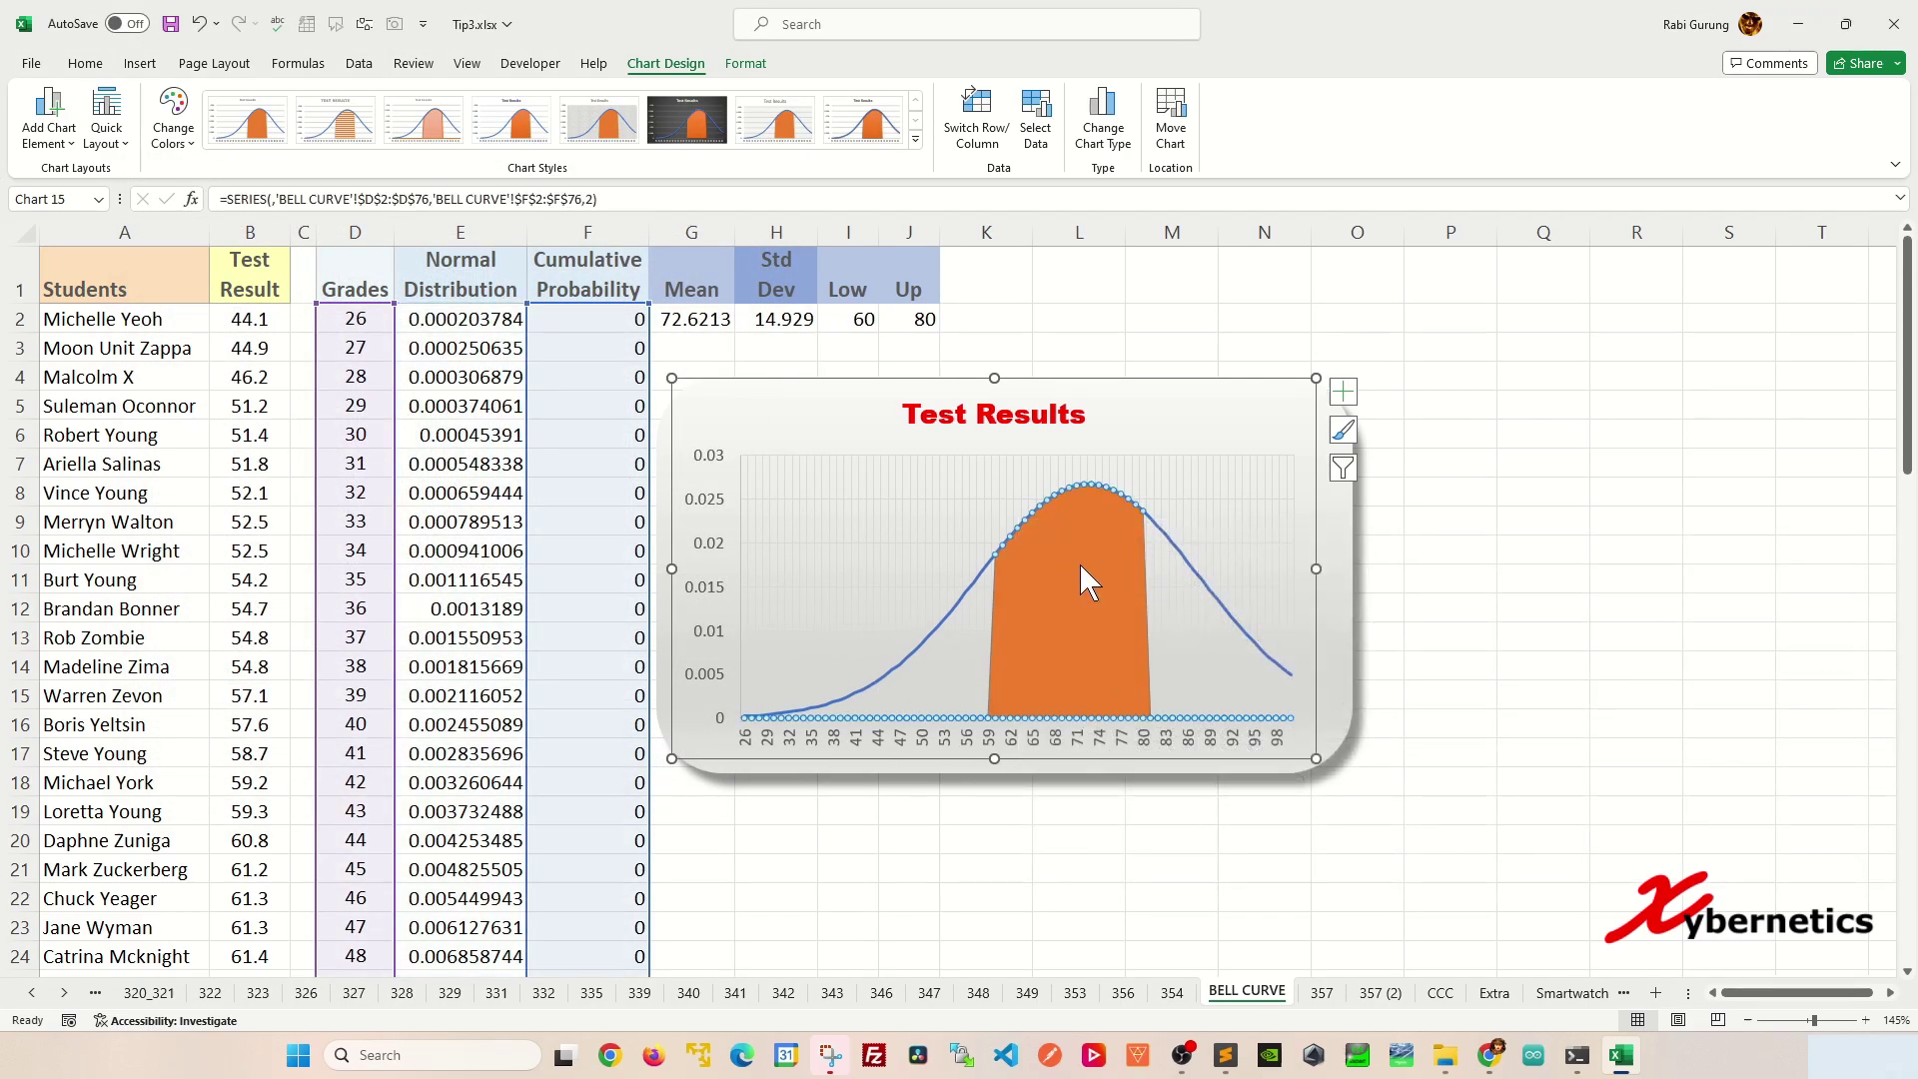
right_click(1072, 603)
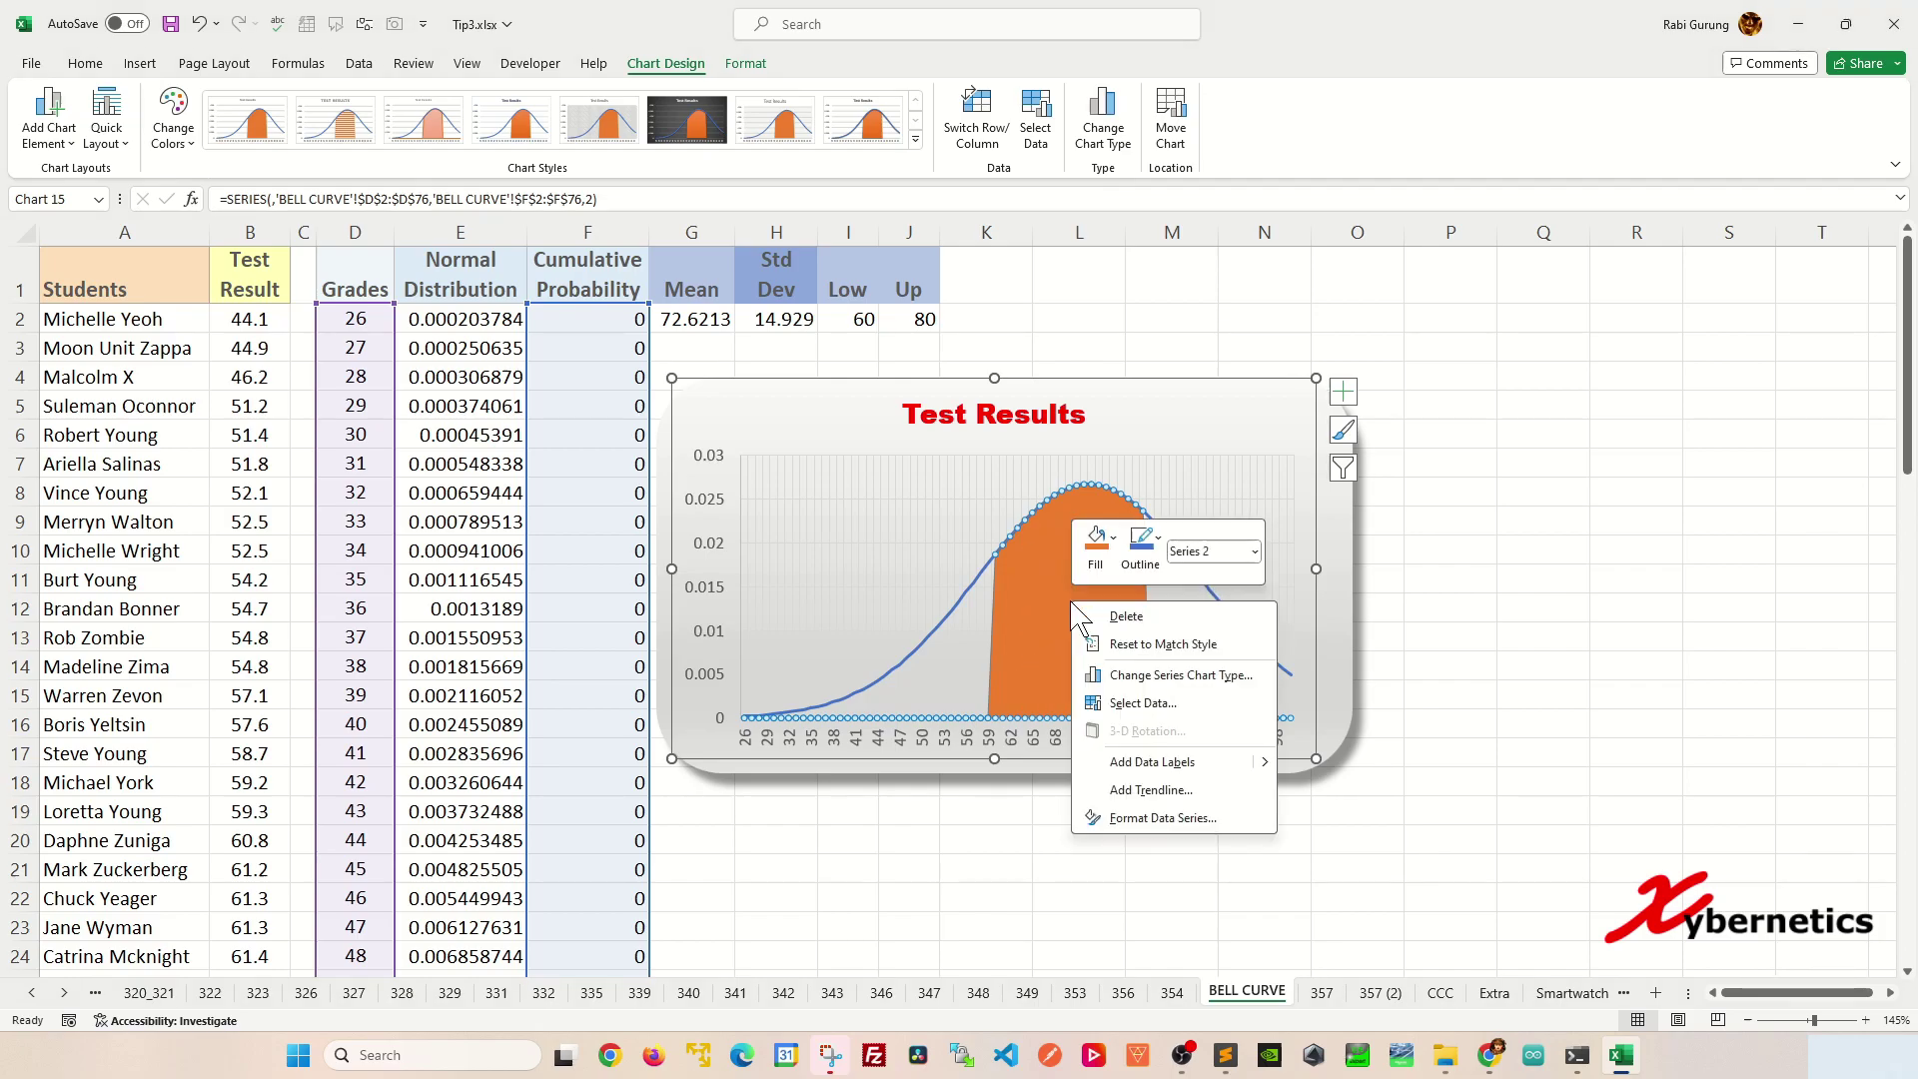
left_click(1159, 817)
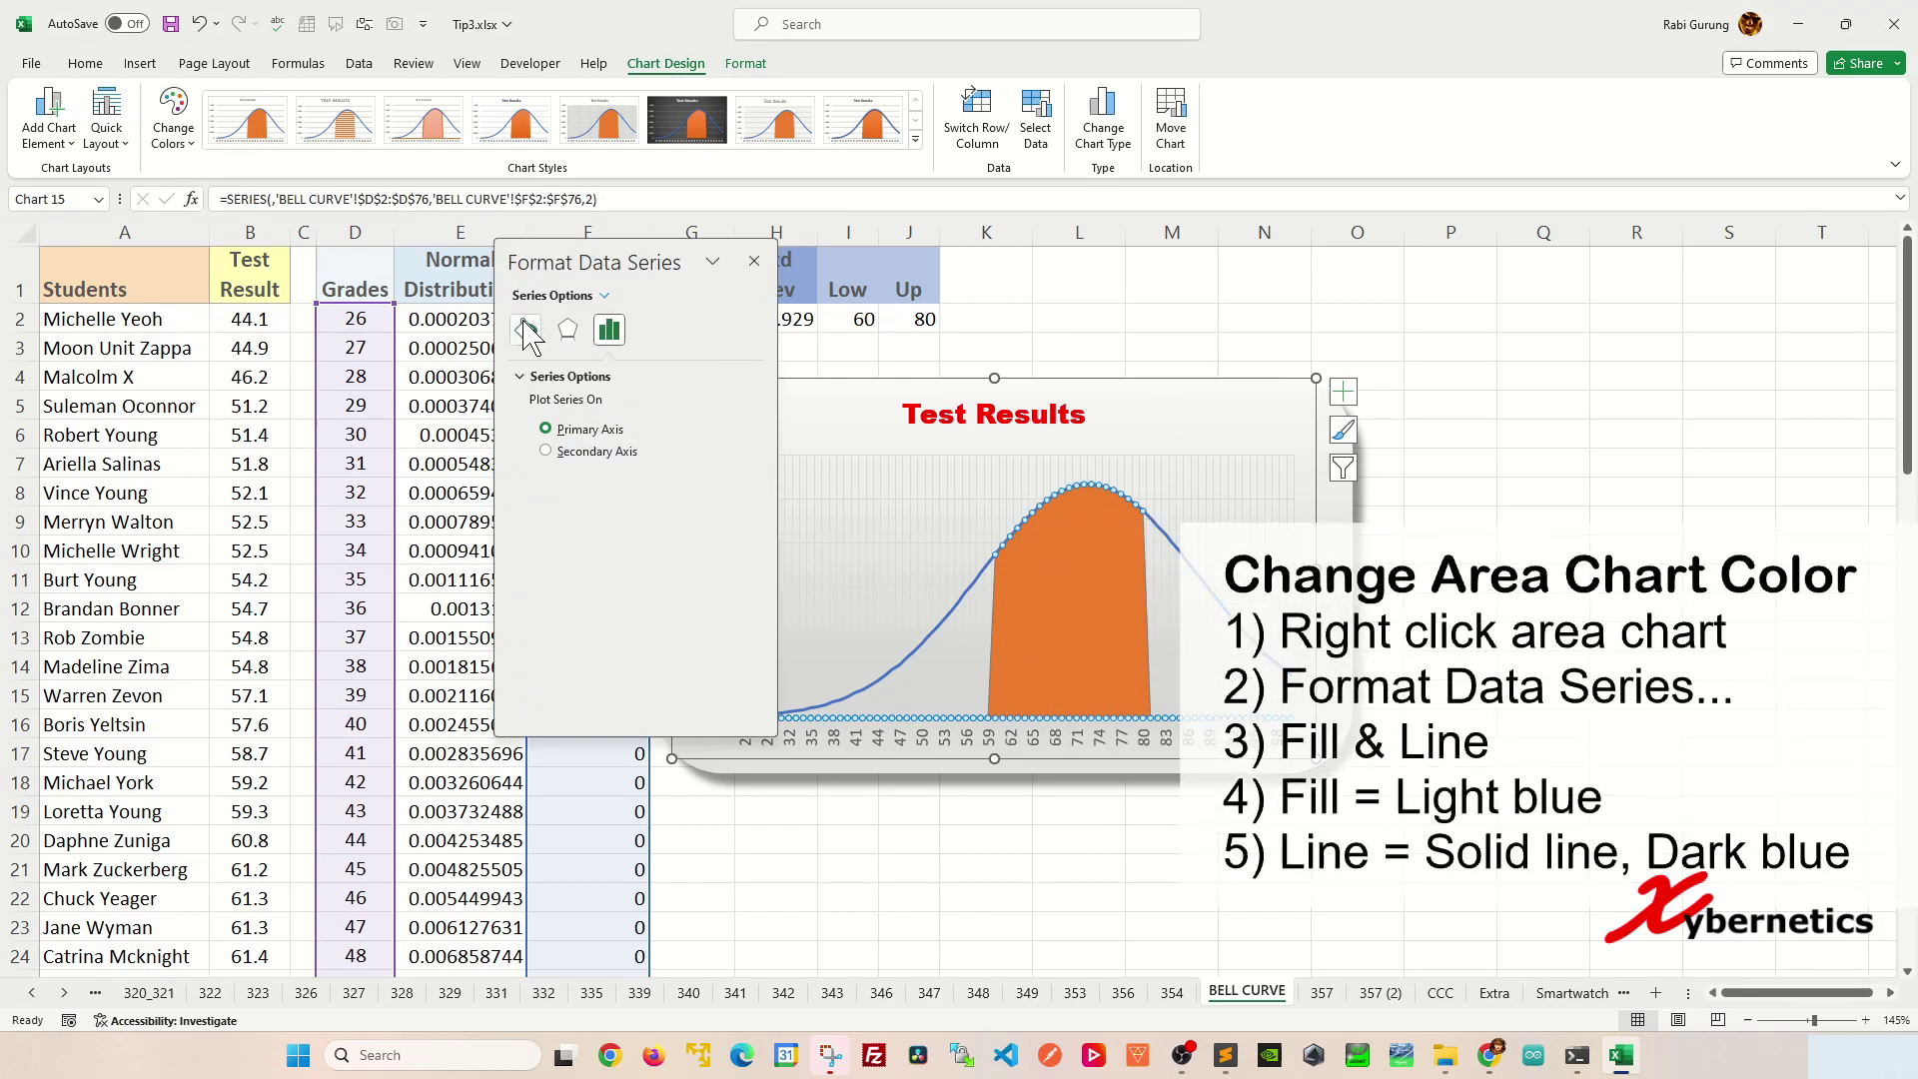
left_click(527, 331)
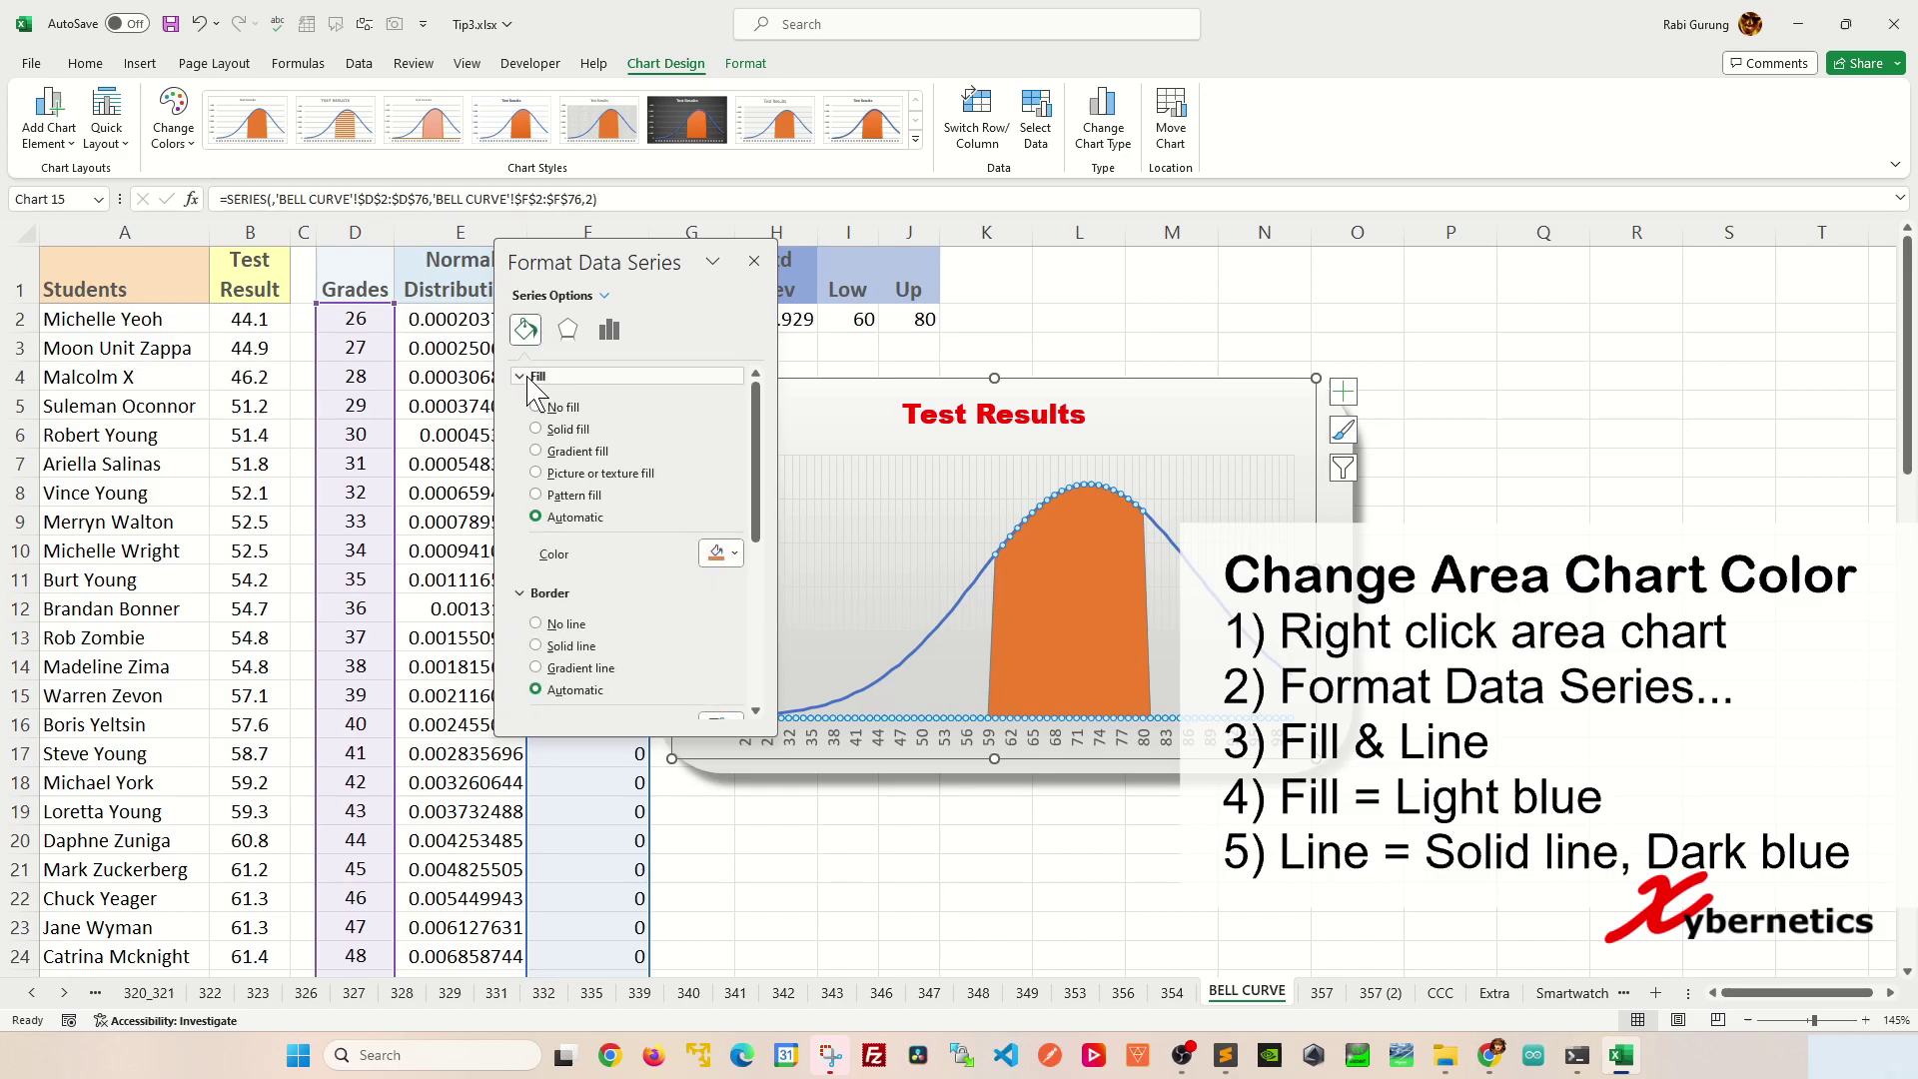
left_click(726, 554)
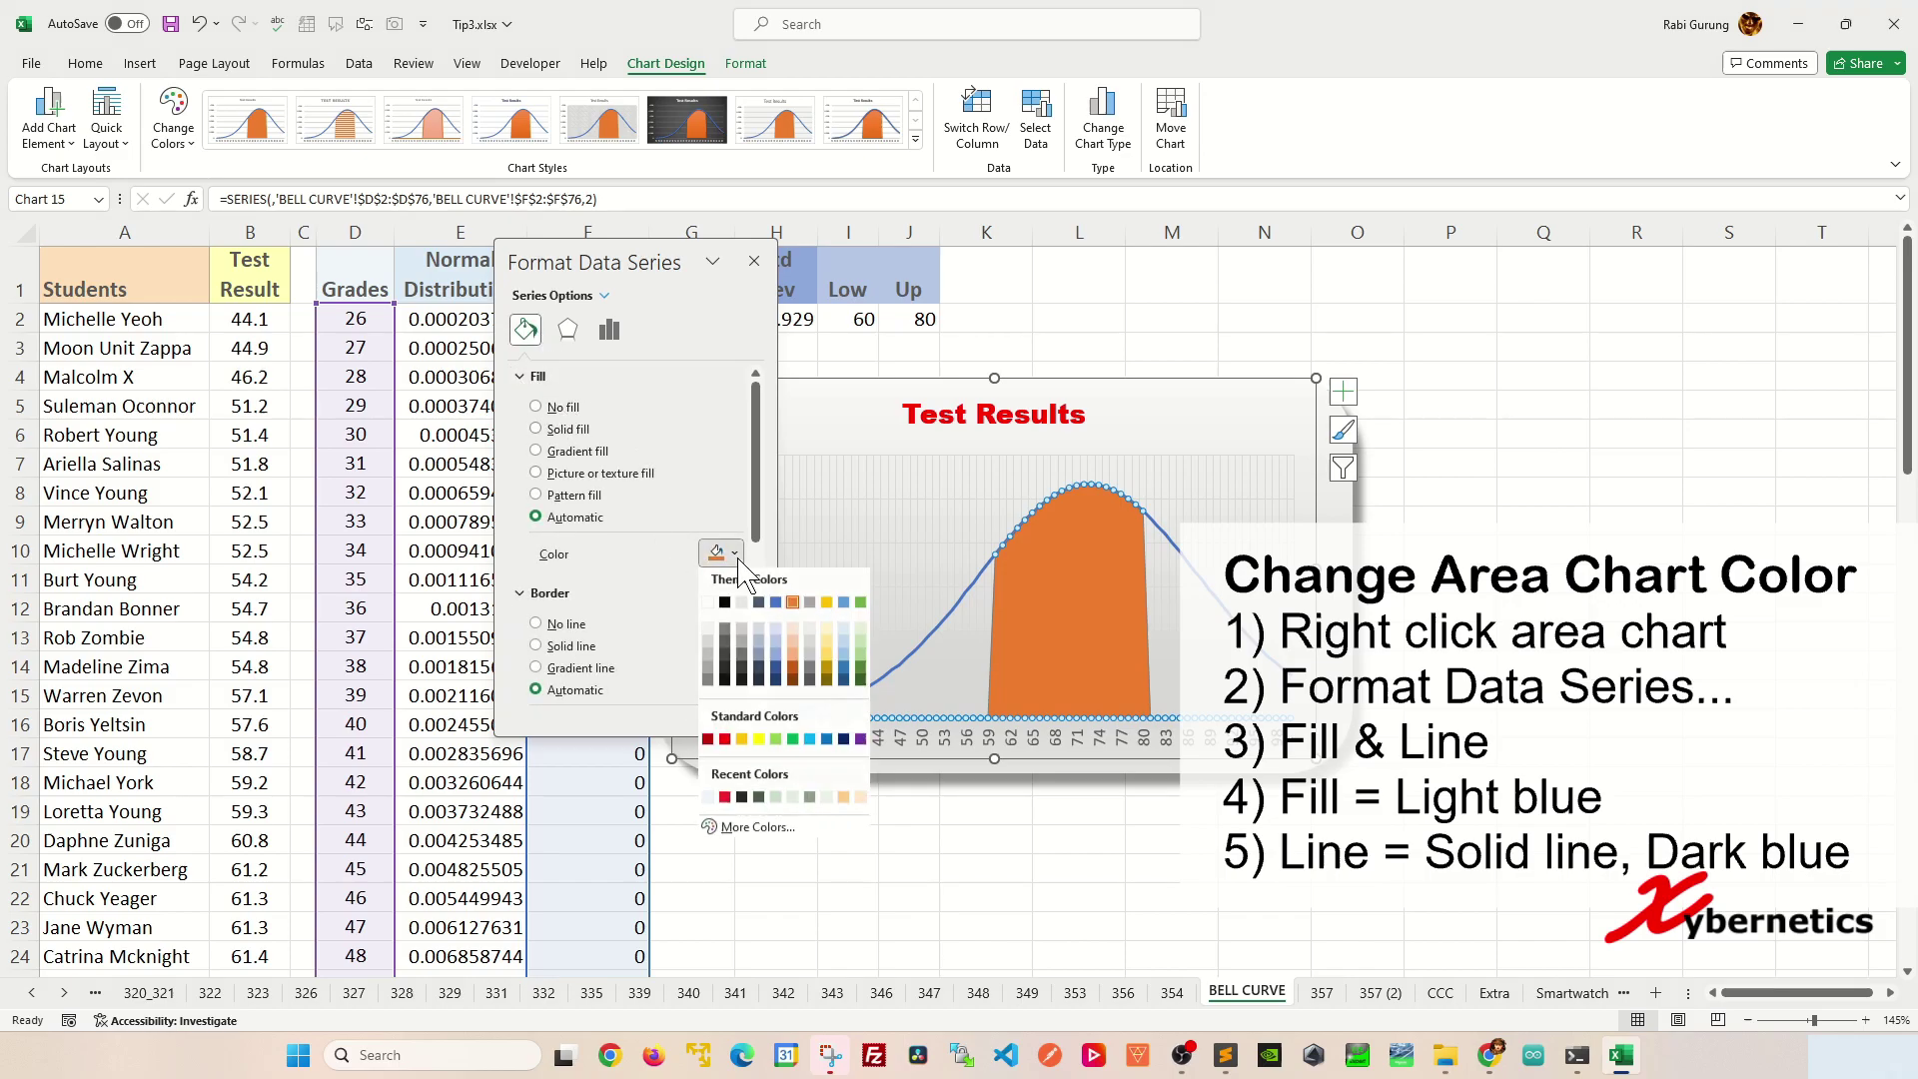
left_click(845, 671)
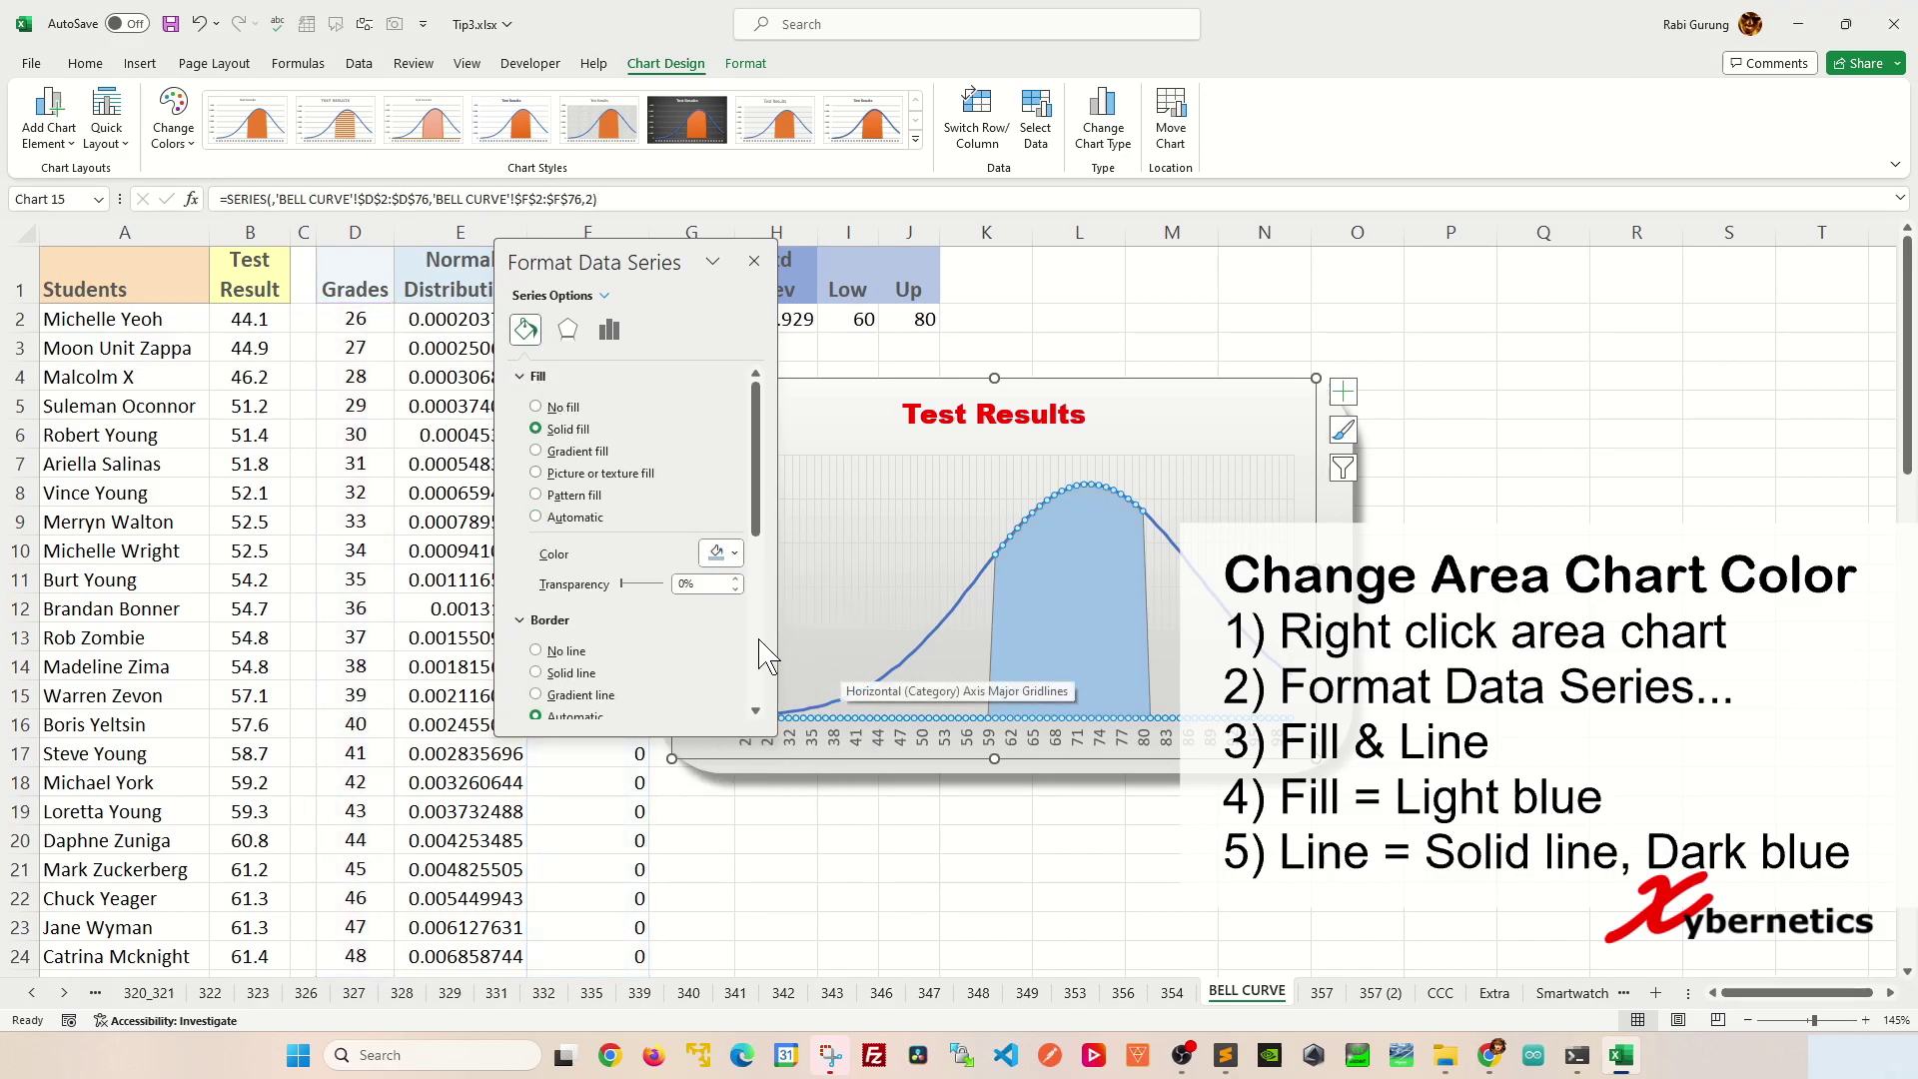
scroll(654, 606, "down", 2)
left_click(565, 577)
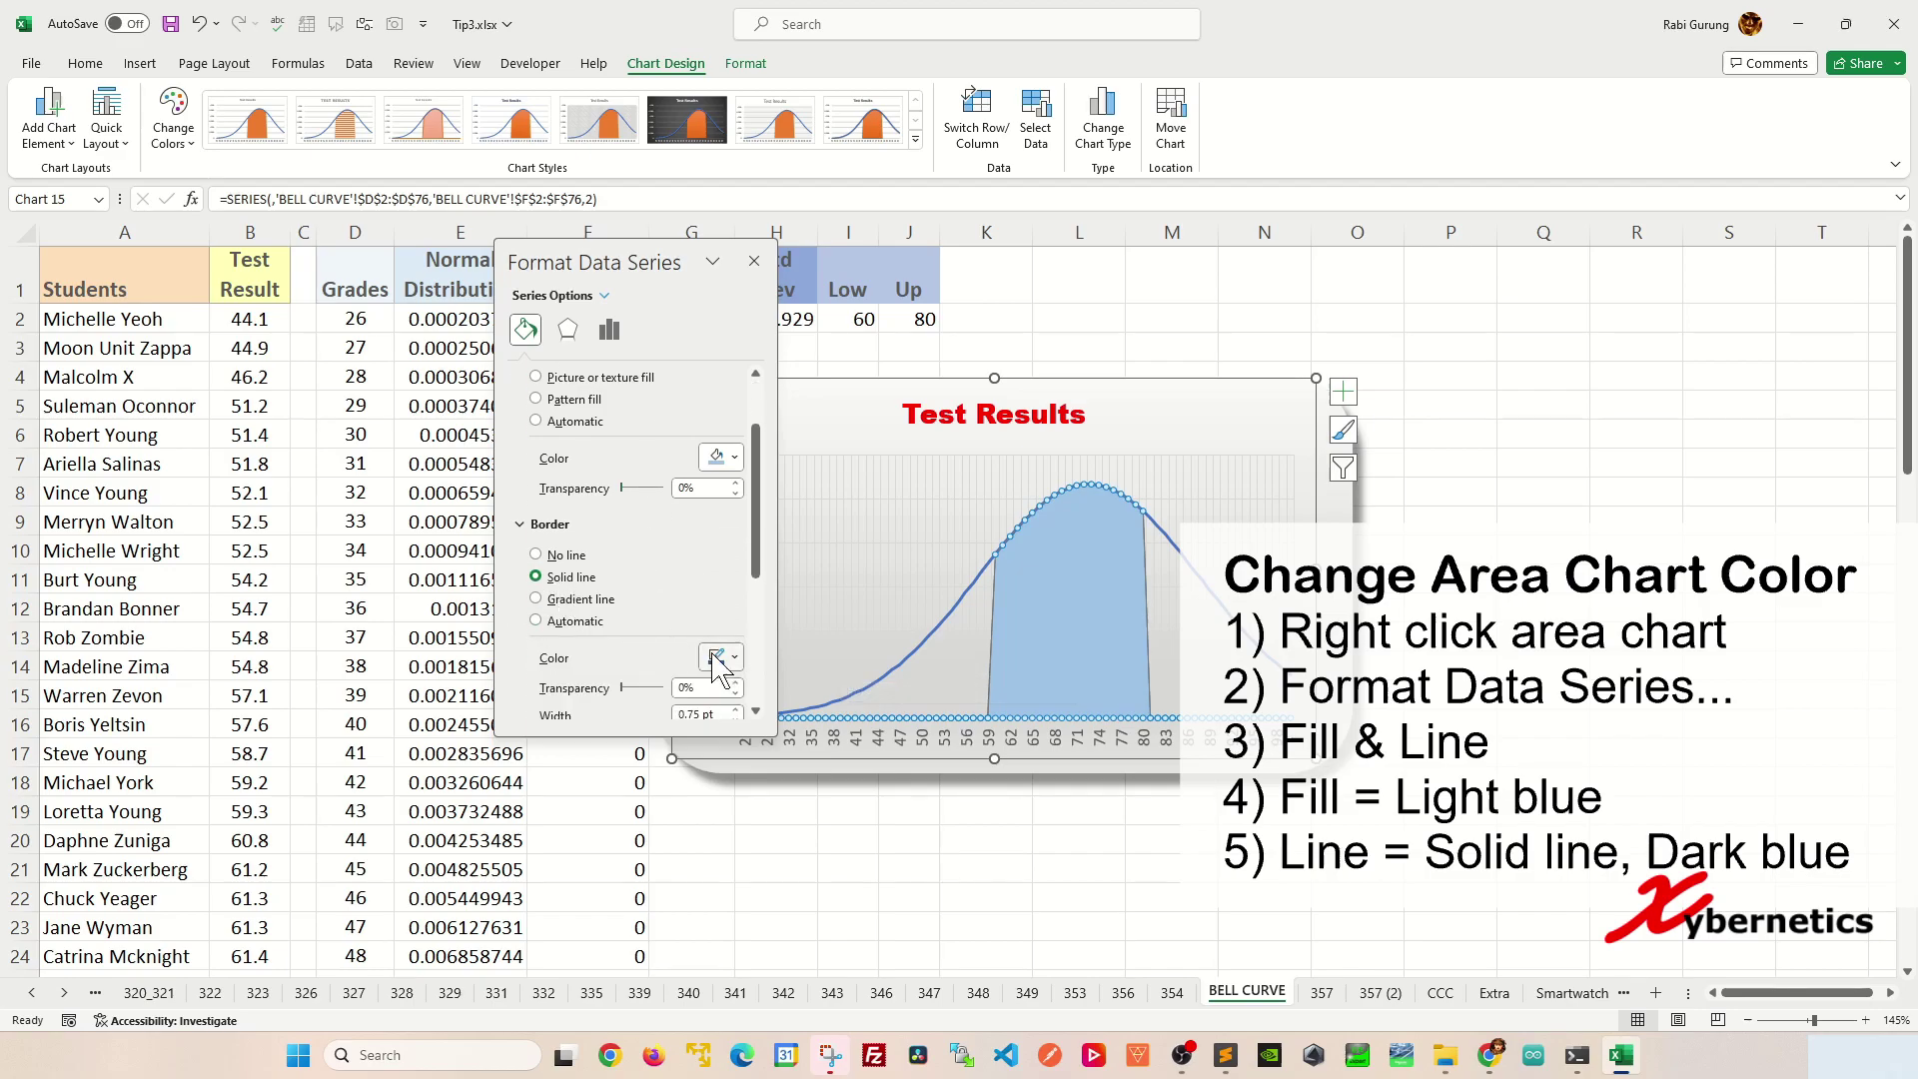
left_click(738, 660)
left_click(739, 655)
left_click(754, 262)
left_click(1172, 275)
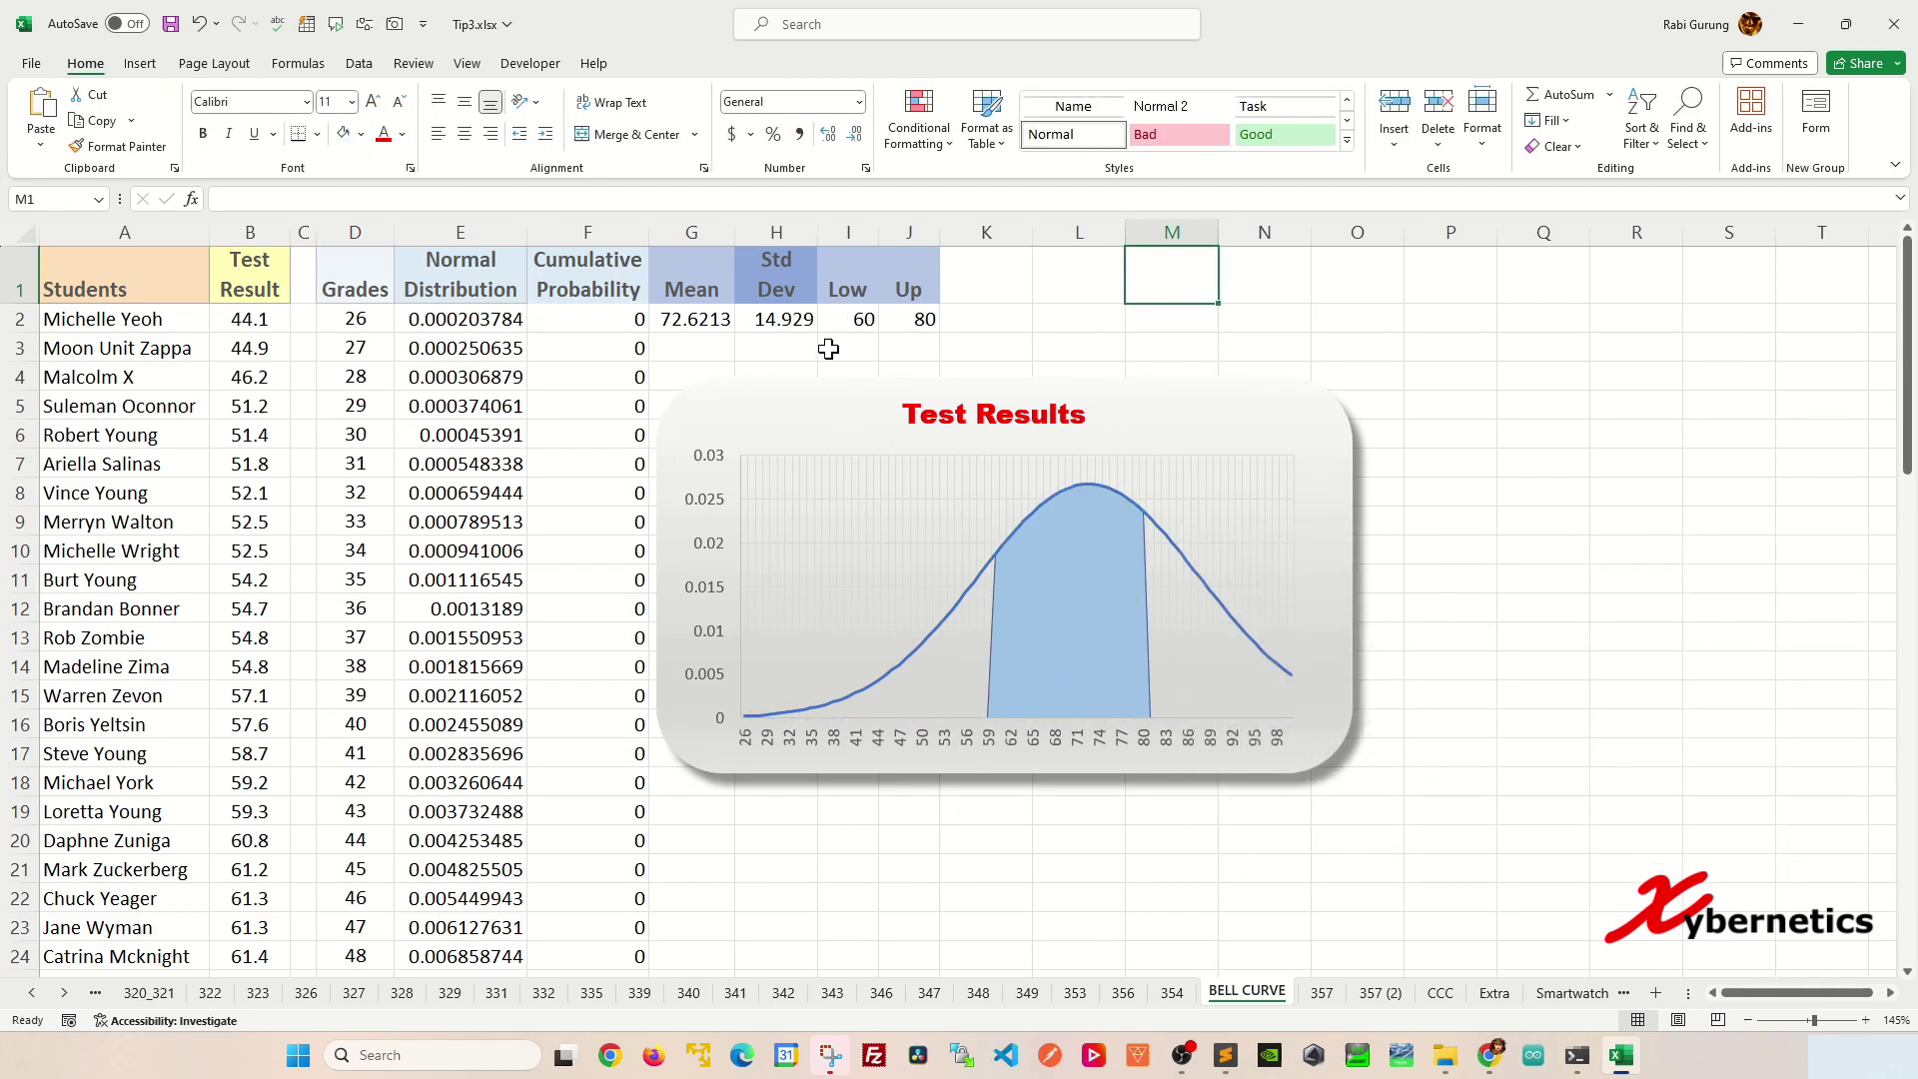
- Change the Low limit in I2 to 50 so the shading spans grades 50–80
left_click(859, 322)
type("50")
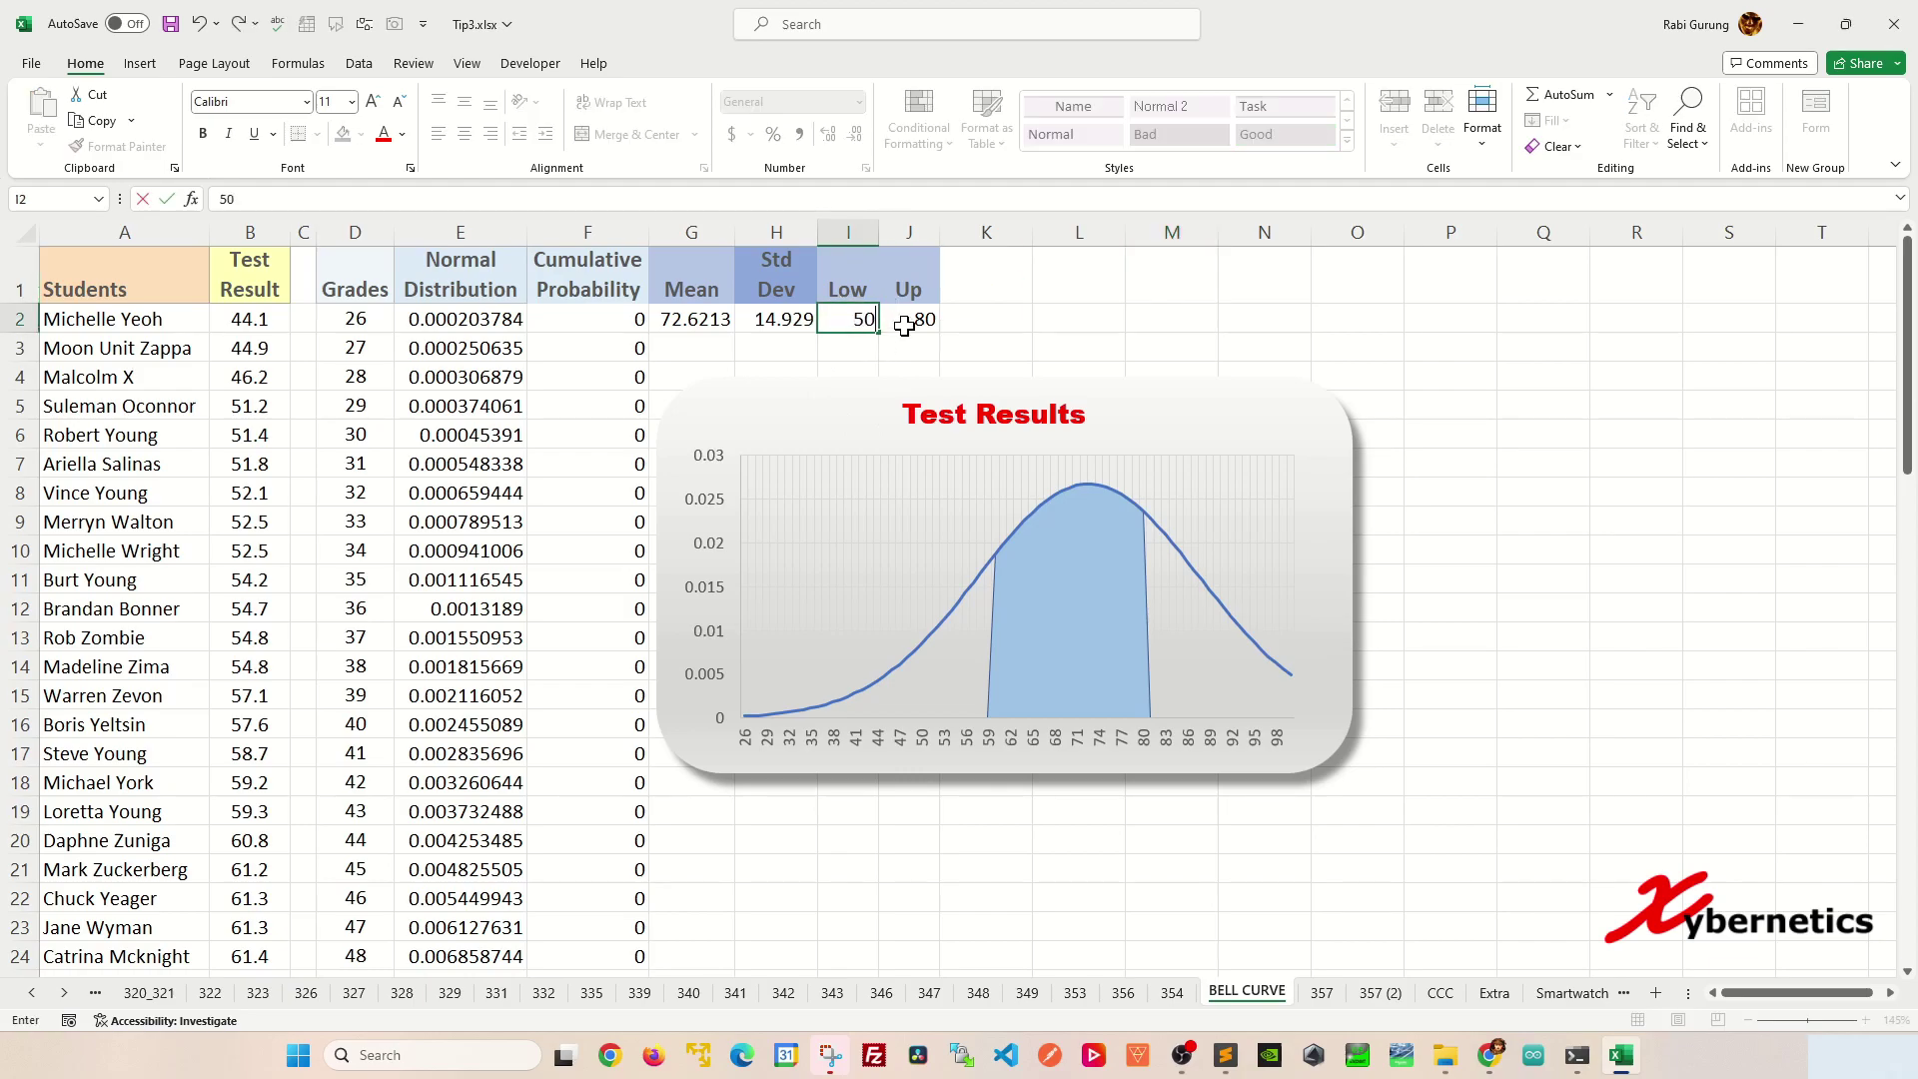
key("Return")
left_click(926, 326)
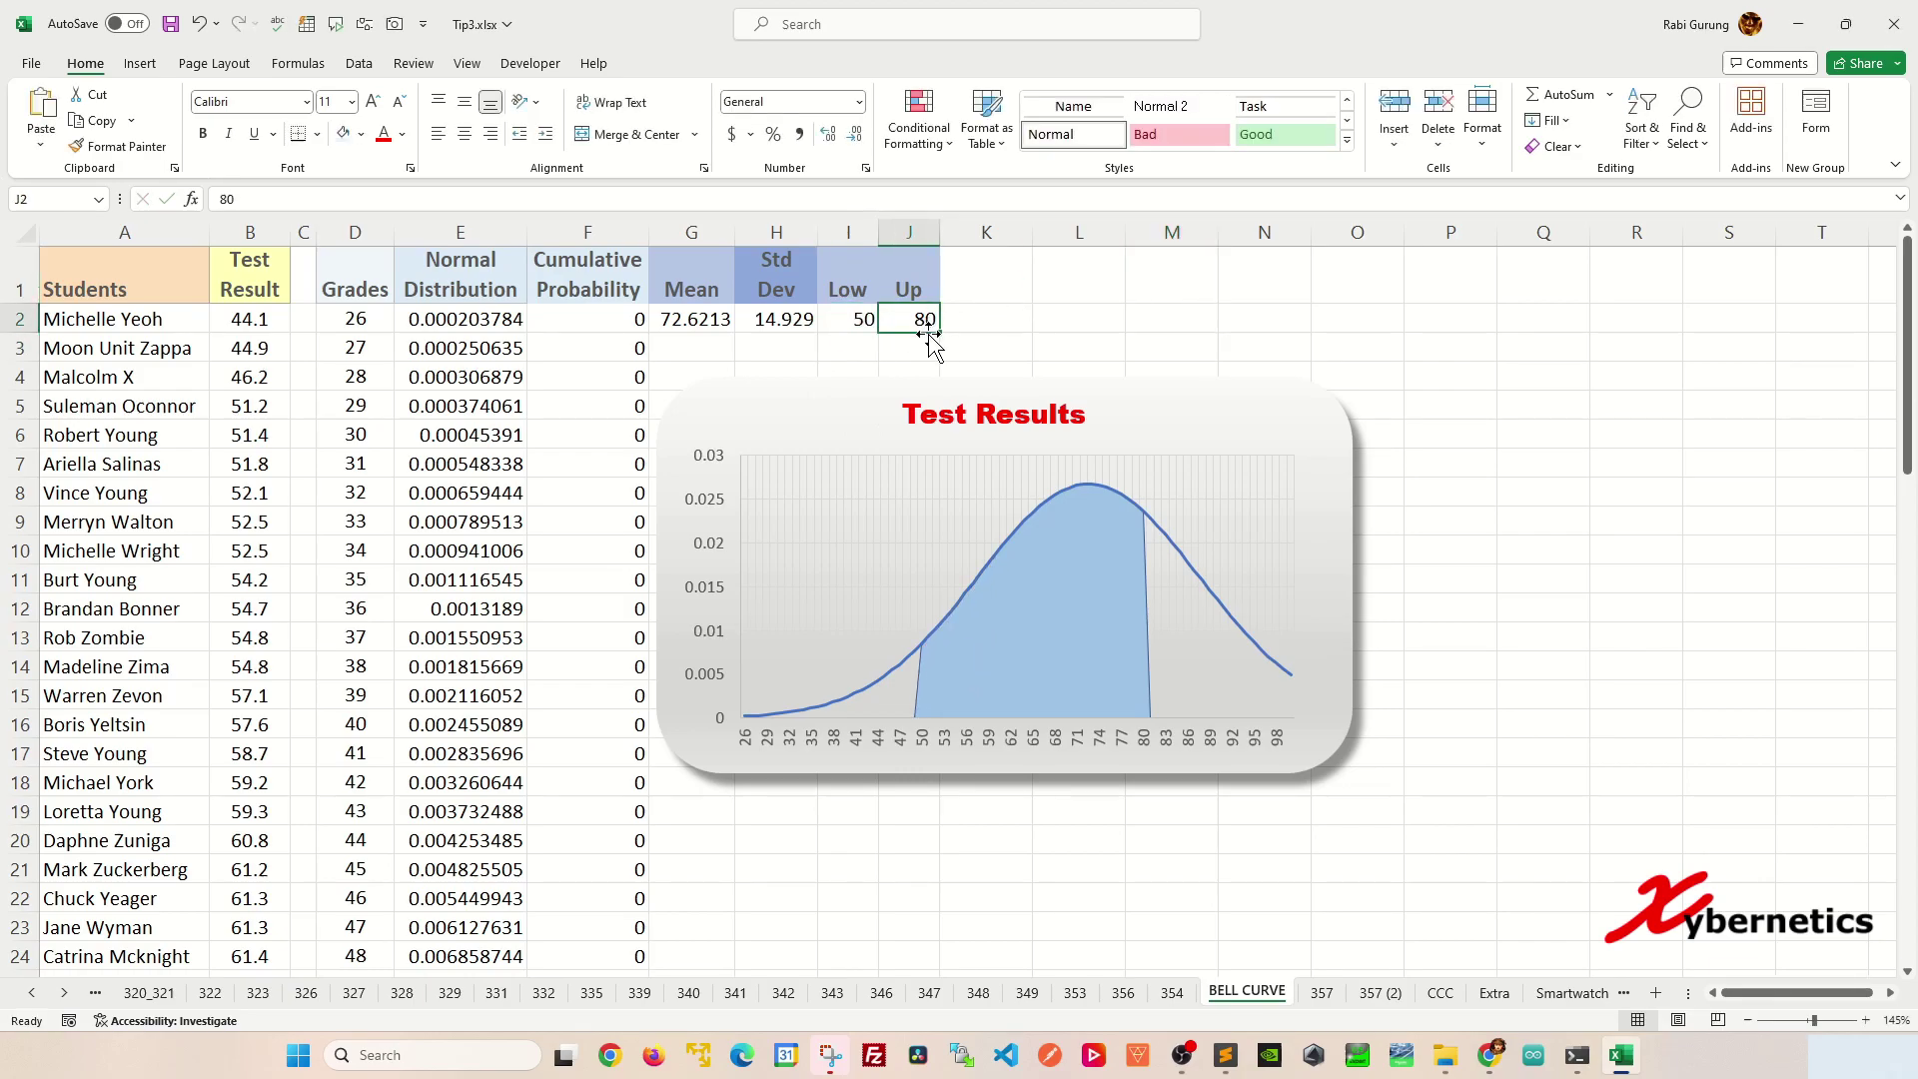